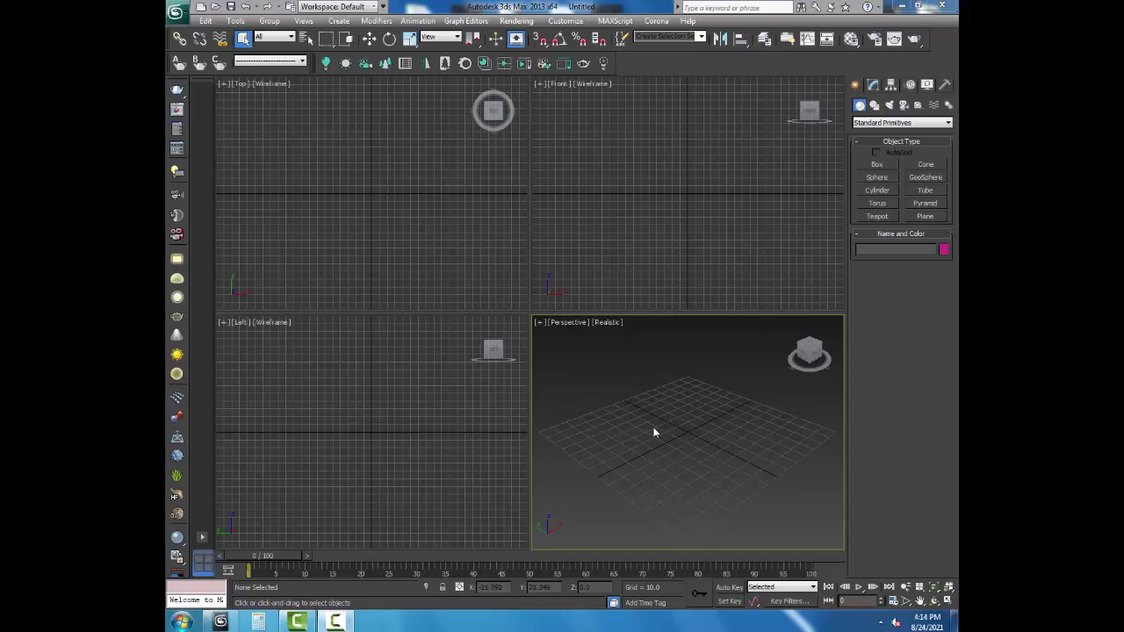
- Import "32'x47' plan house video.dwg" from the Desktop
click(176, 10)
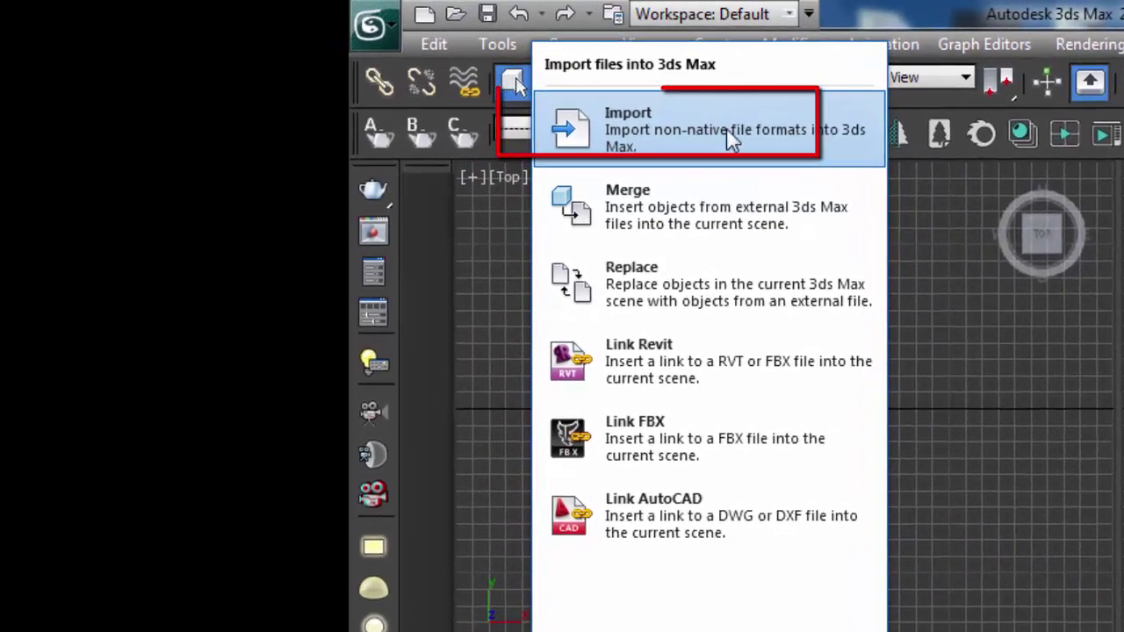
click(729, 140)
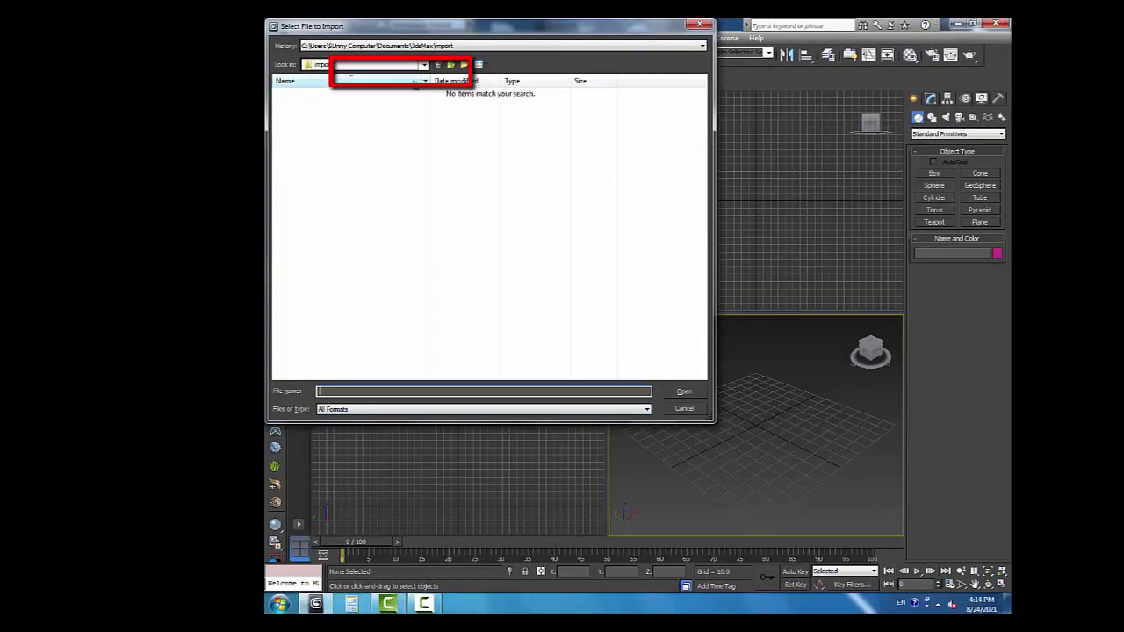
click(423, 64)
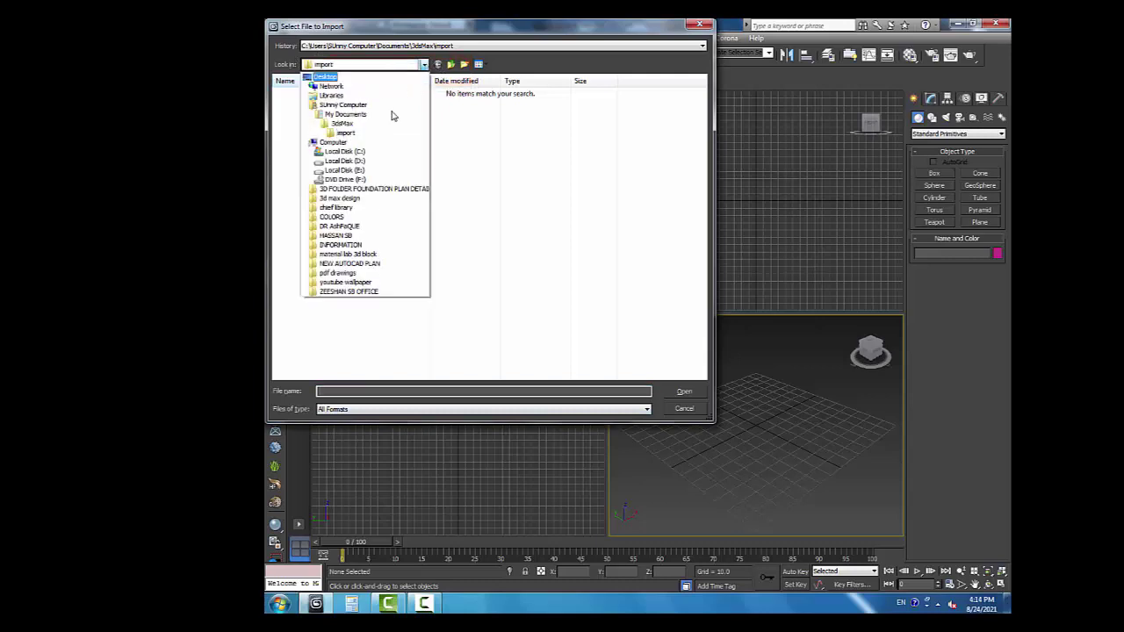
click(361, 78)
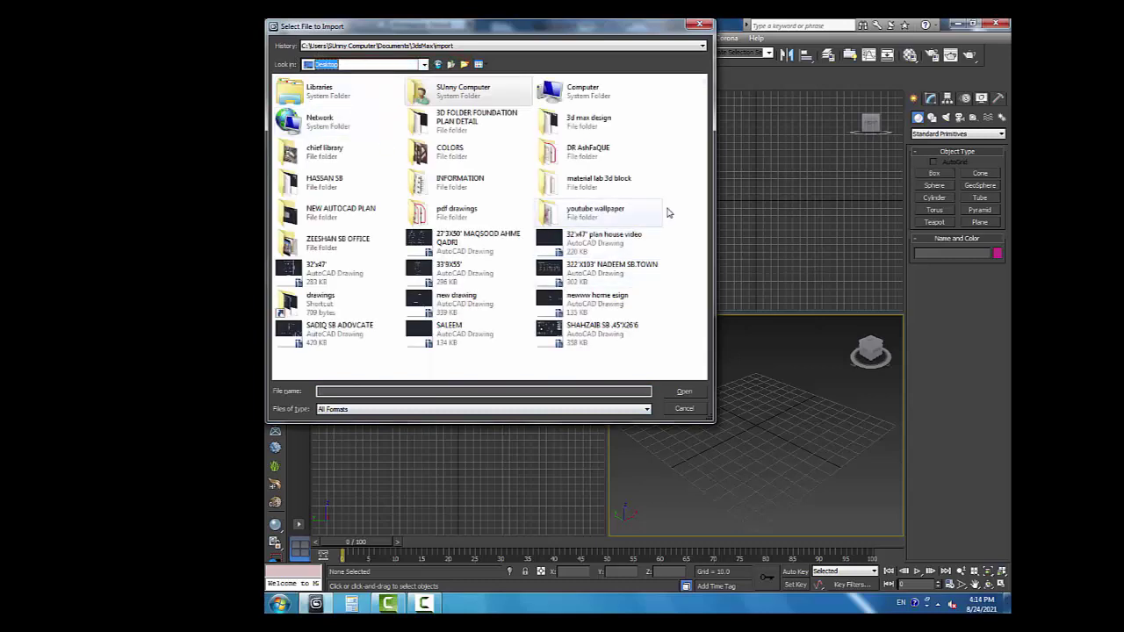
click(673, 289)
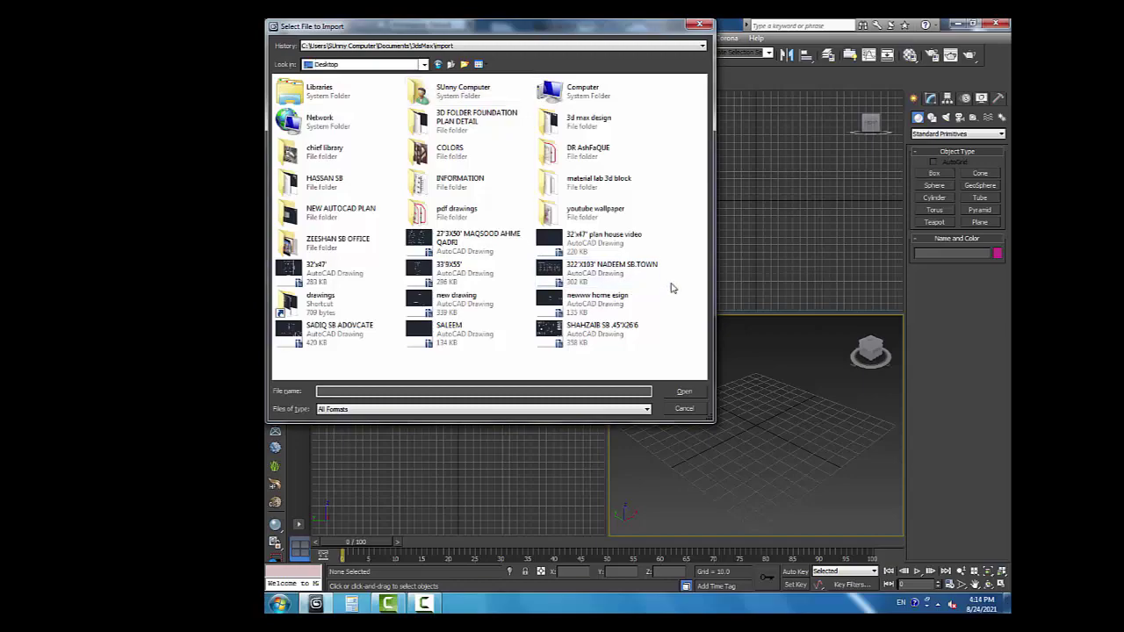
click(338, 274)
click(622, 239)
double_click(622, 239)
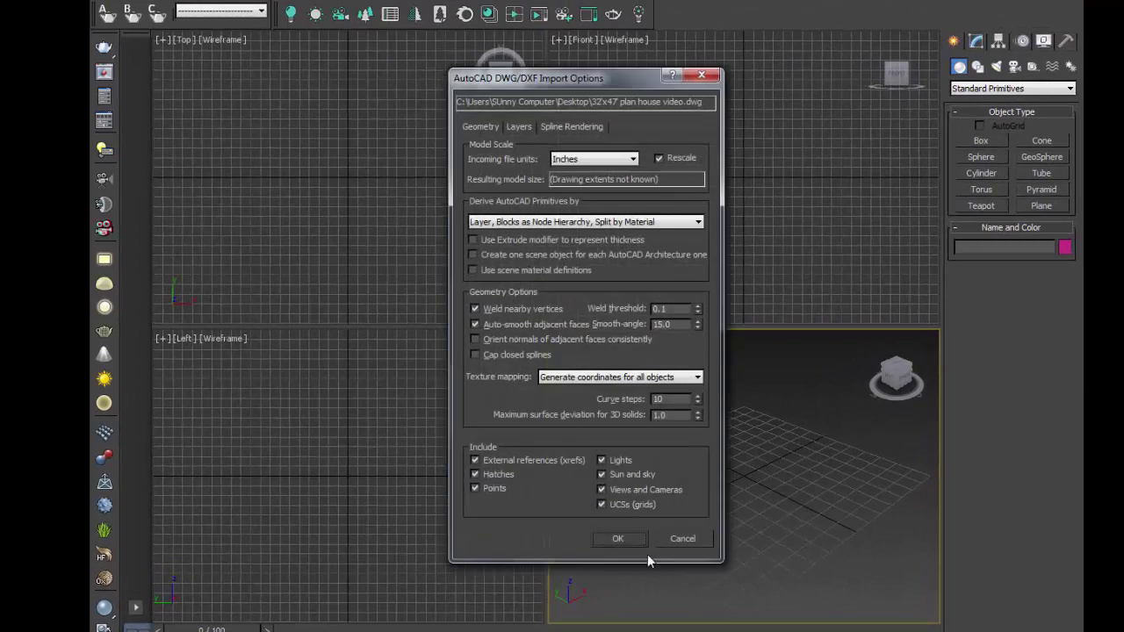
- Accept the DWG/DXF import options to bring the house floor plan into the scene
click(613, 539)
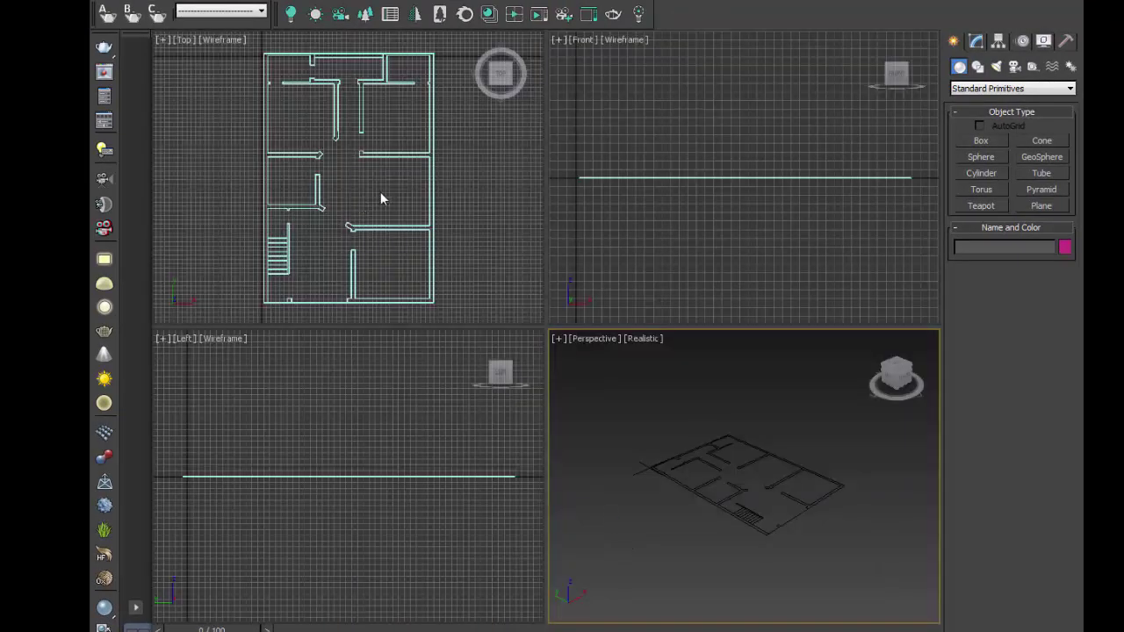
scroll(342, 171, up, 5)
scroll(327, 49, down, 5)
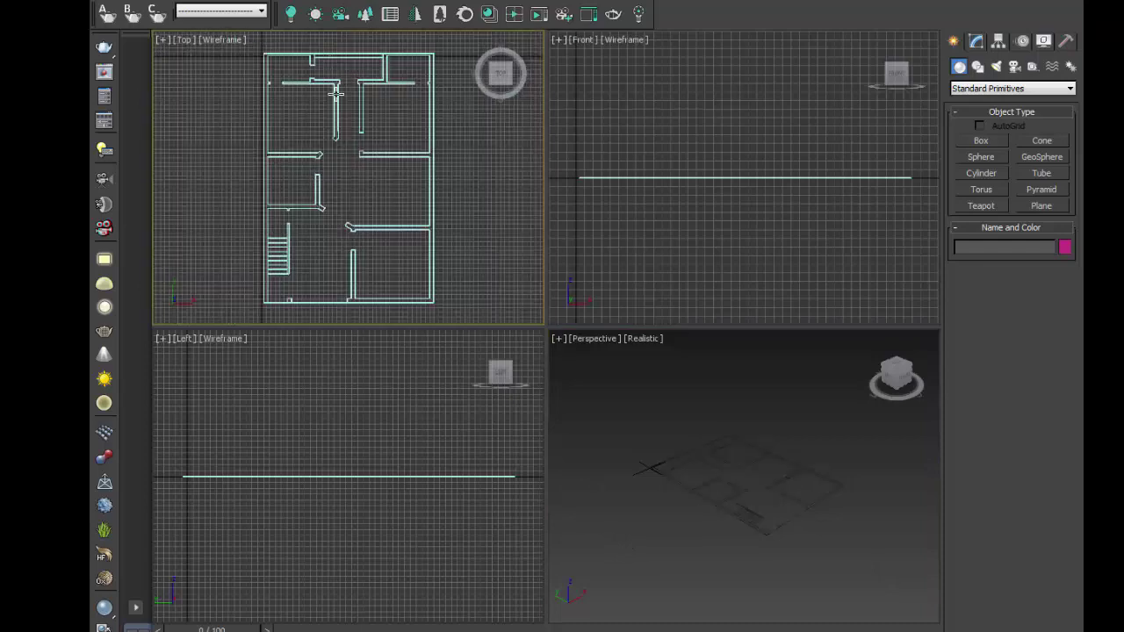
scroll(321, 48, up, 5)
middle_drag(328, 72, 351, 269)
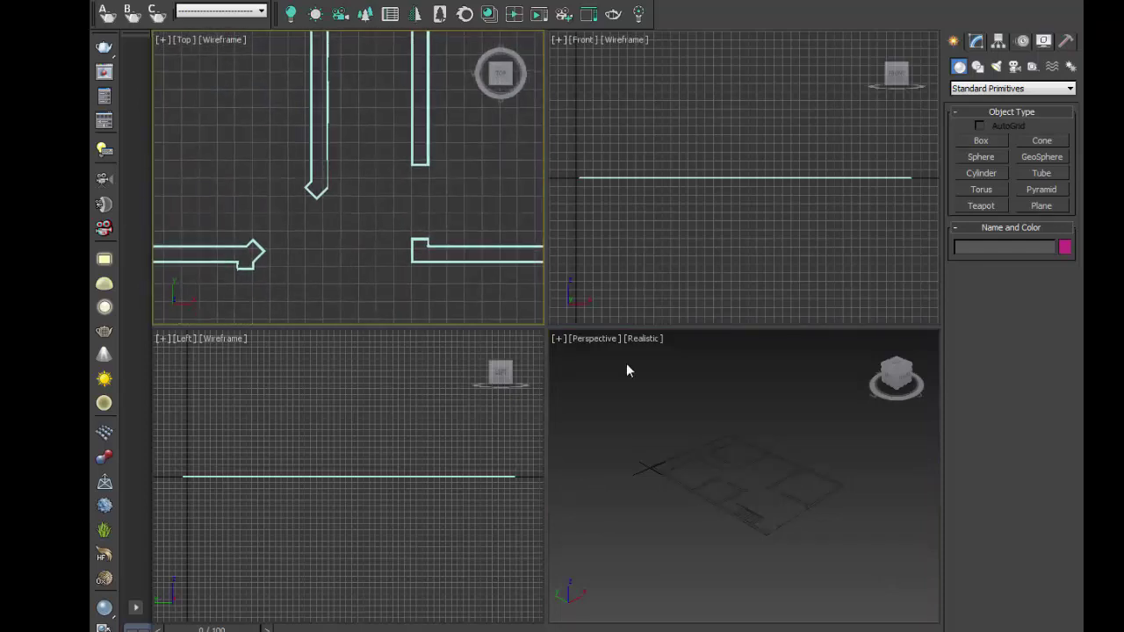
- Maximize the Top viewport and zoom in on the plan's rooms
key(alt+w)
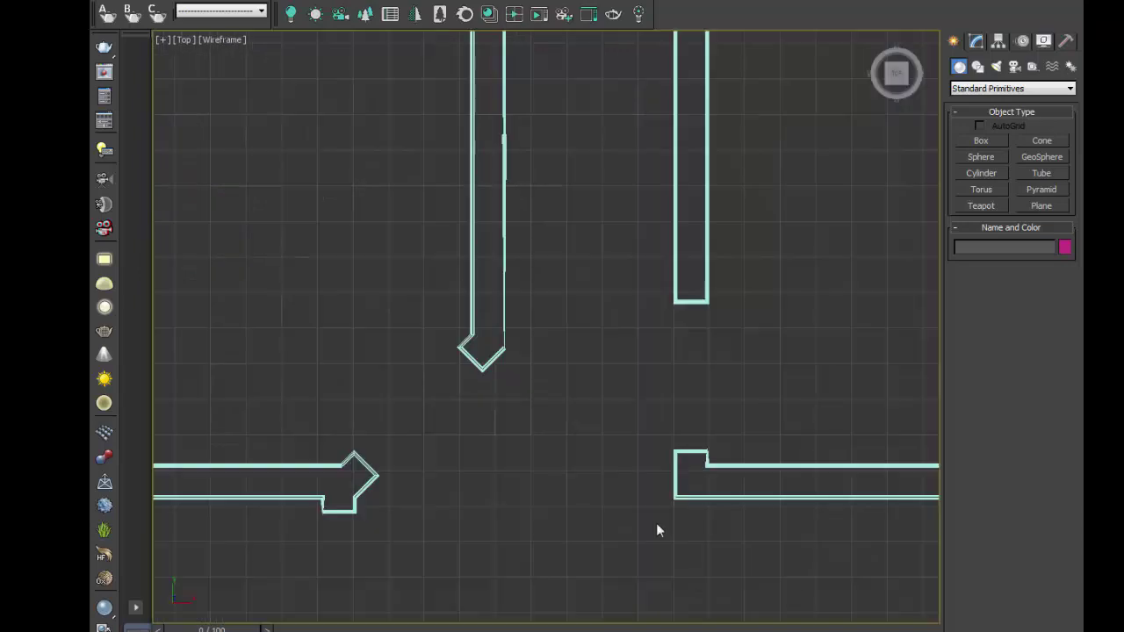
middle_drag(565, 464, 554, 510)
scroll(555, 509, down, 5)
scroll(560, 500, up, 2)
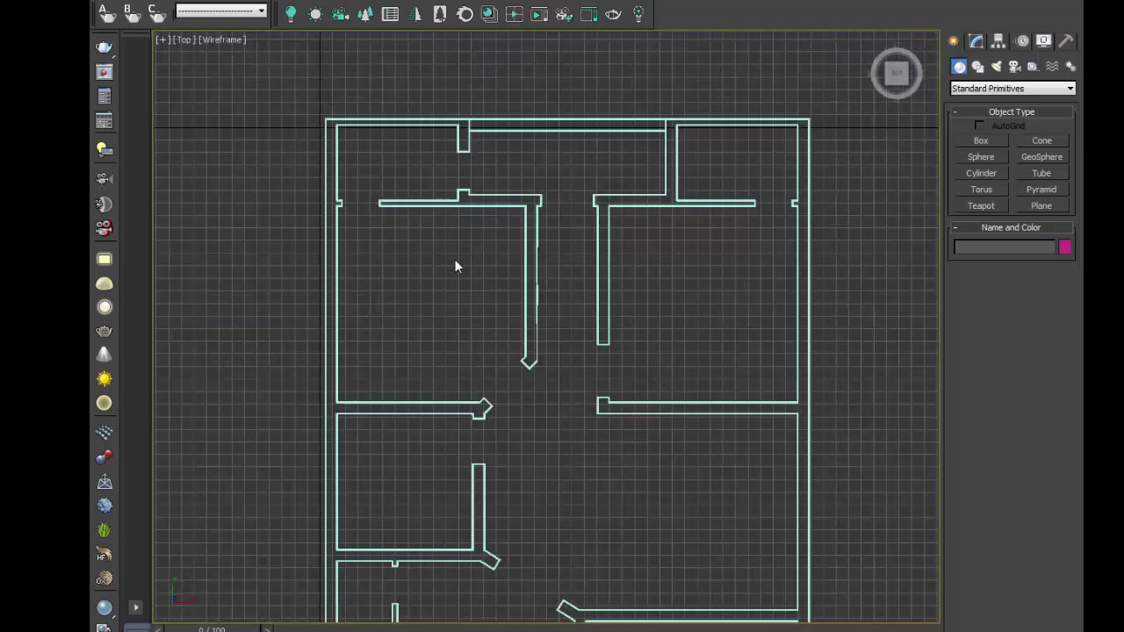
scroll(403, 133, up, 2)
middle_drag(407, 195, 419, 289)
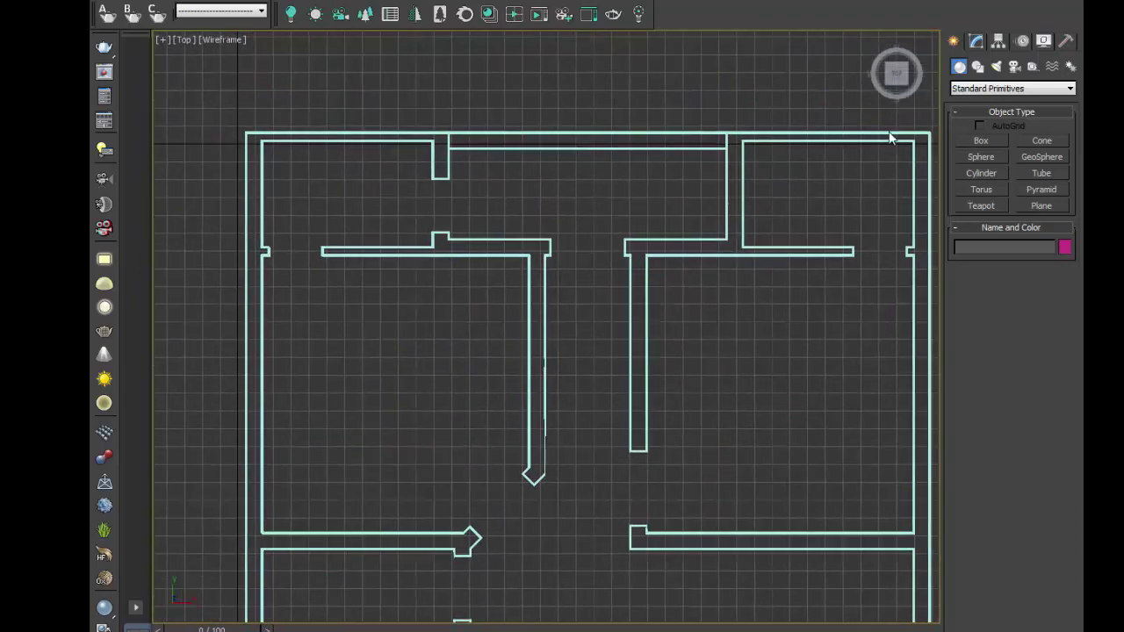
click(970, 144)
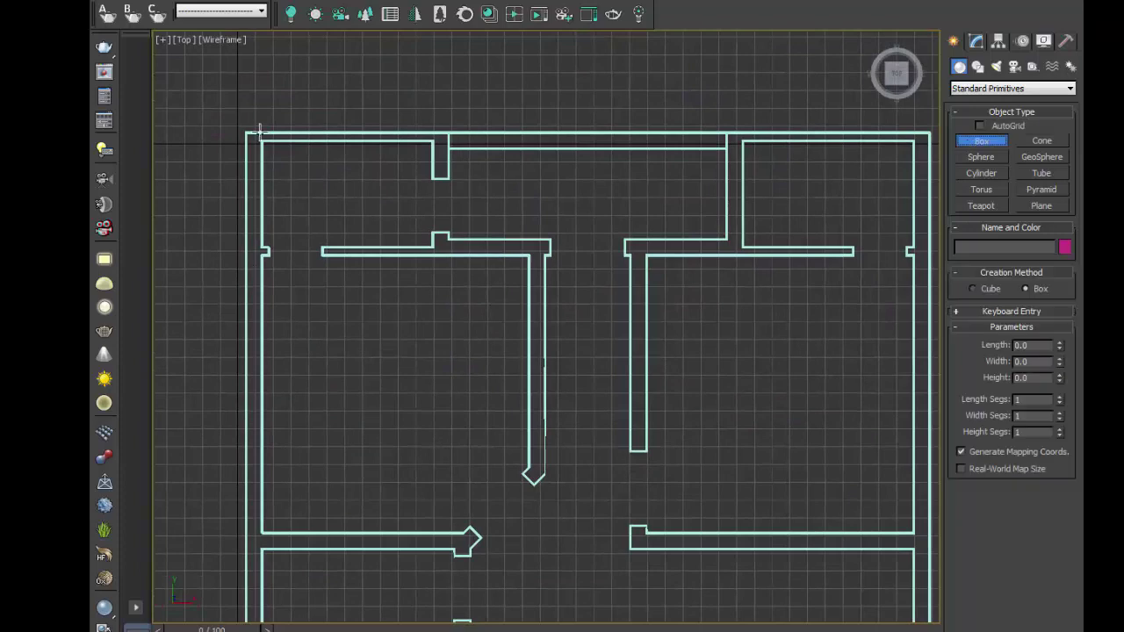
drag(244, 132, 261, 624)
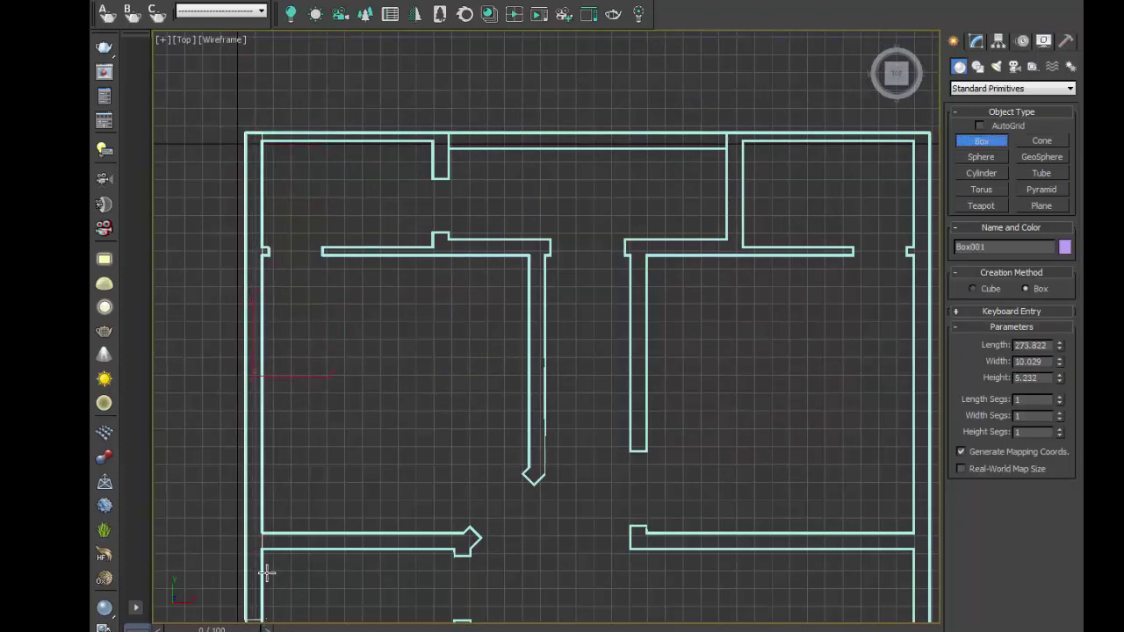
scroll(317, 369, down, 5)
scroll(470, 439, up, 4)
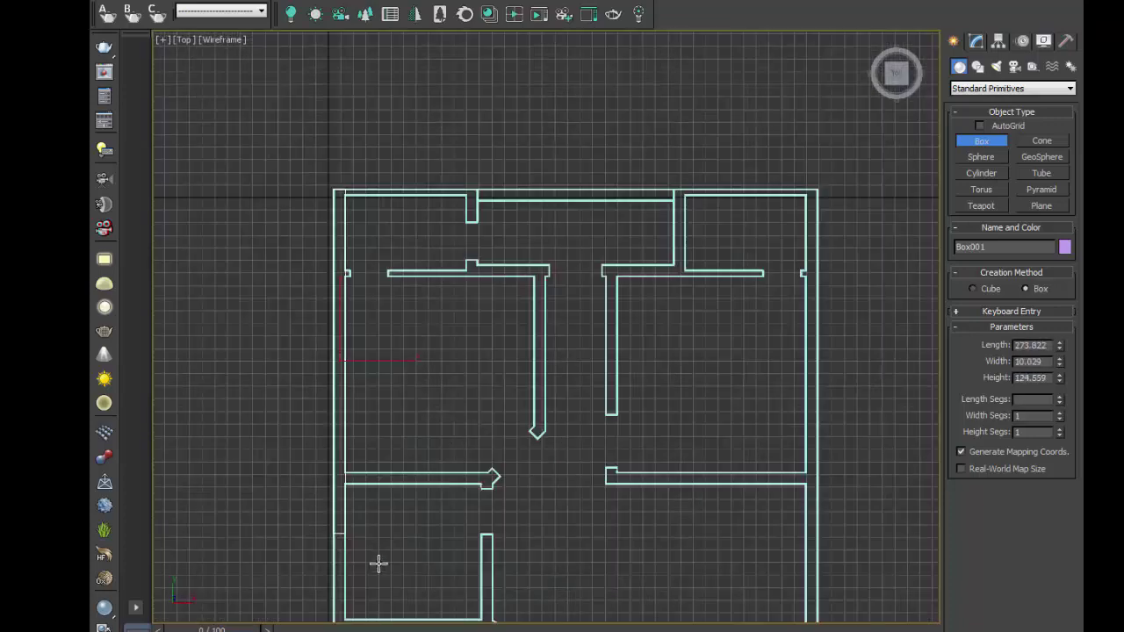
middle_drag(377, 564, 396, 381)
scroll(359, 363, up, 5)
scroll(359, 363, down, 3)
scroll(354, 395, down, 1)
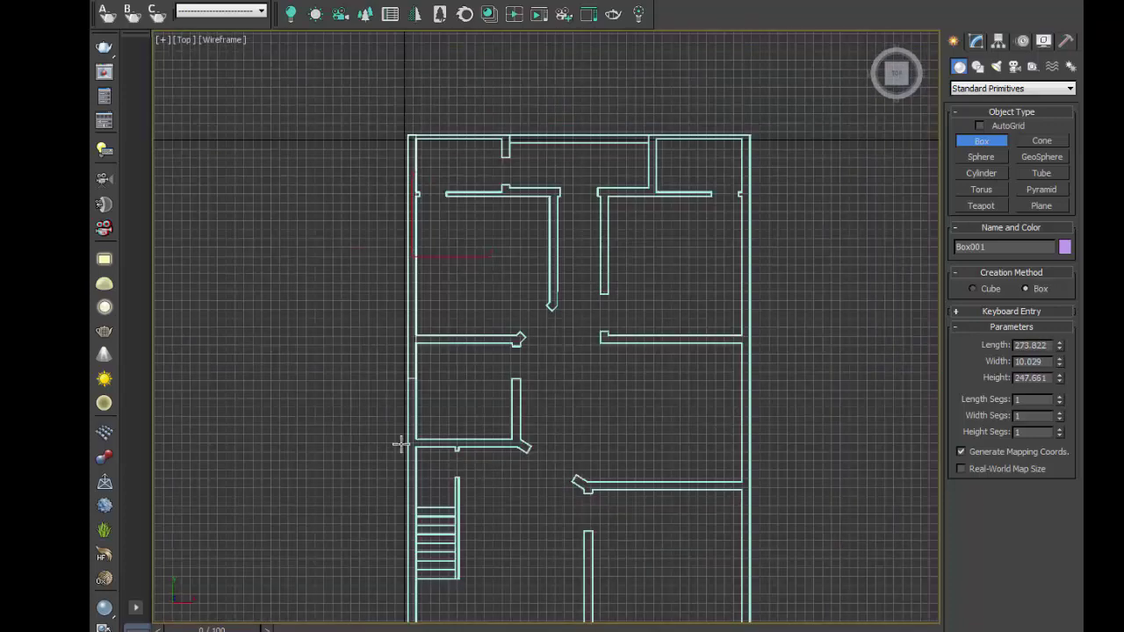
middle_drag(398, 445, 405, 284)
scroll(419, 244, up, 2)
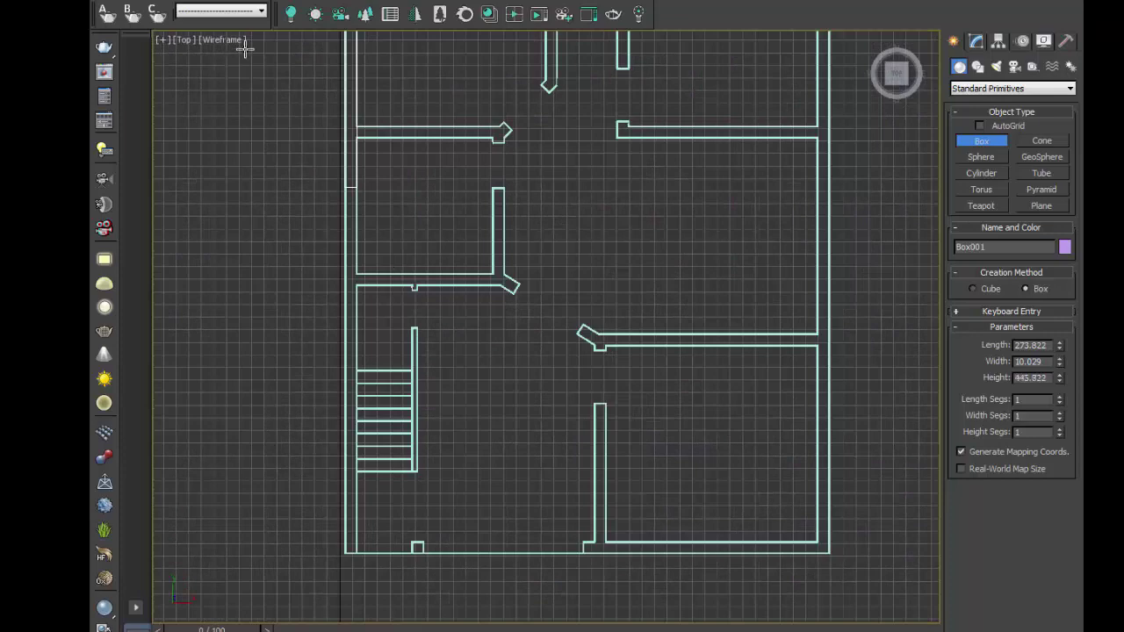
click(354, 124)
right_click(332, 172)
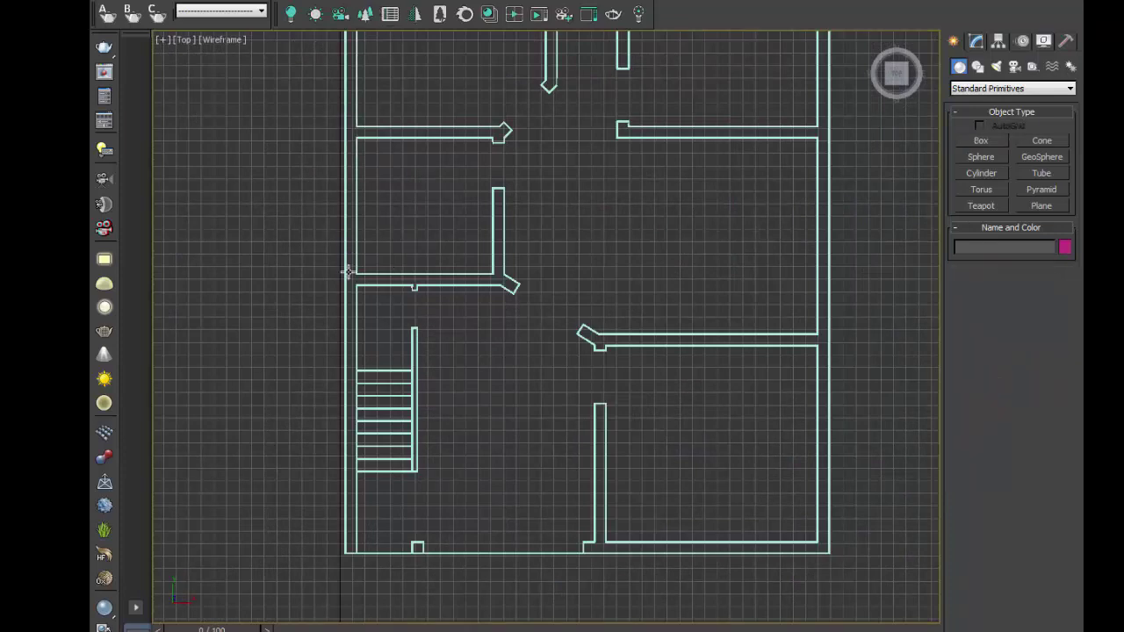
scroll(347, 327, down, 2)
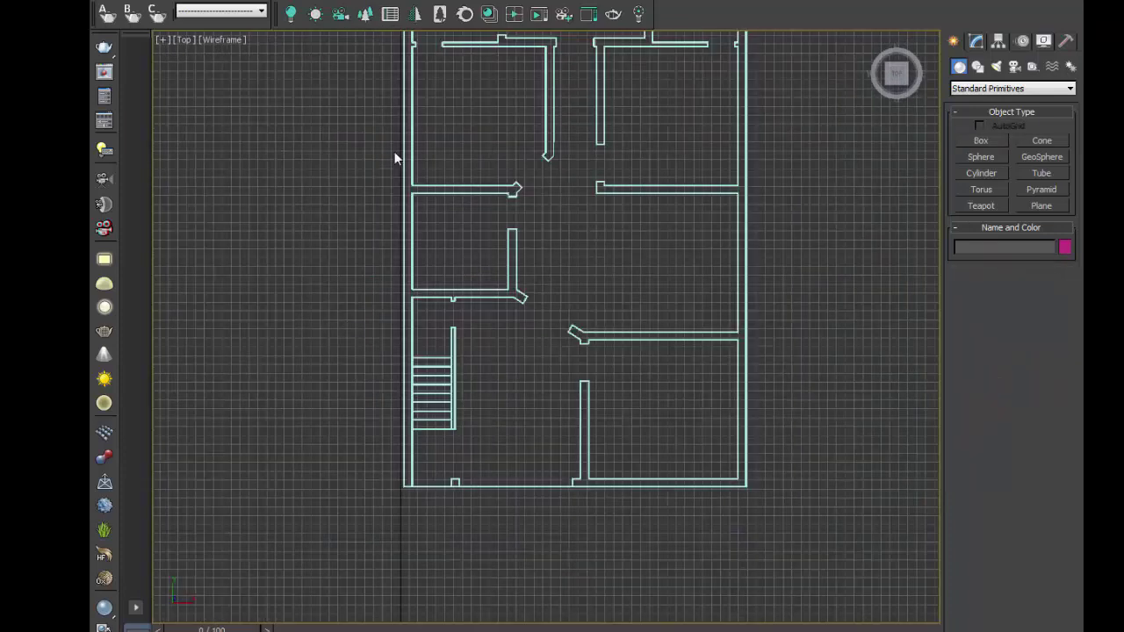
middle_drag(395, 158, 369, 294)
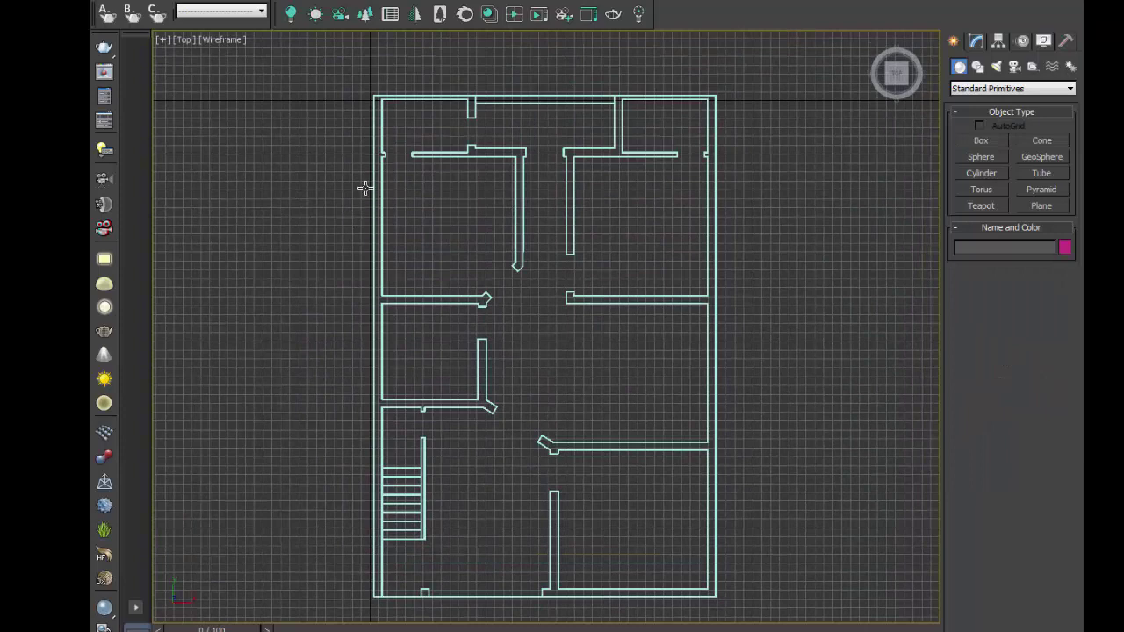
- Draw Box001 over the left outer wall: 552.876 long, 9 wide, about 255 high
click(981, 141)
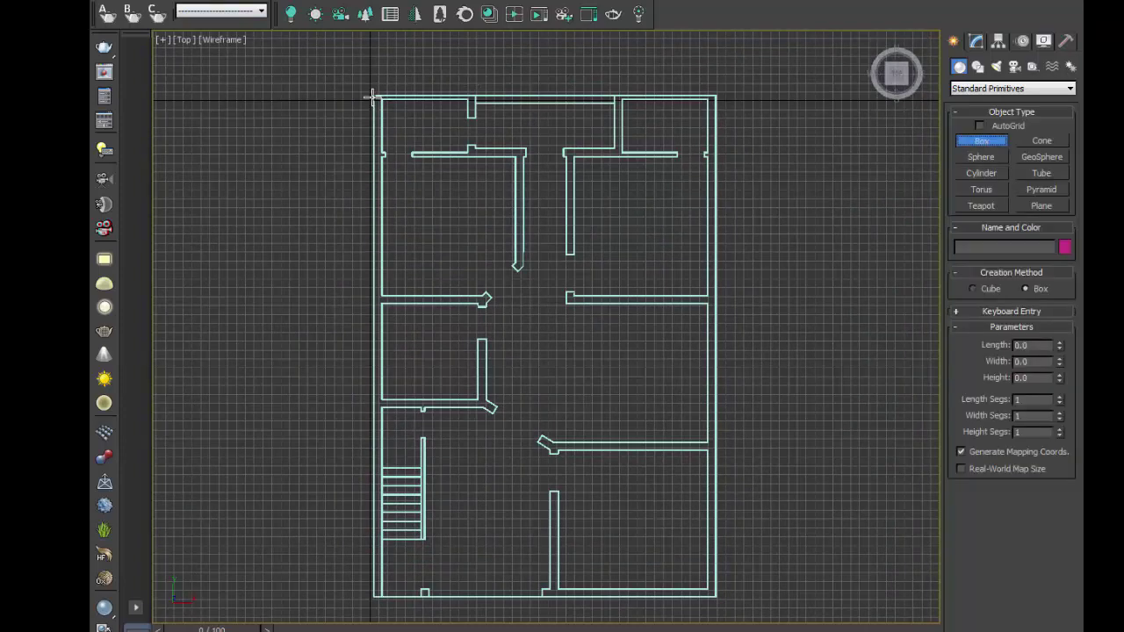
drag(374, 94, 383, 593)
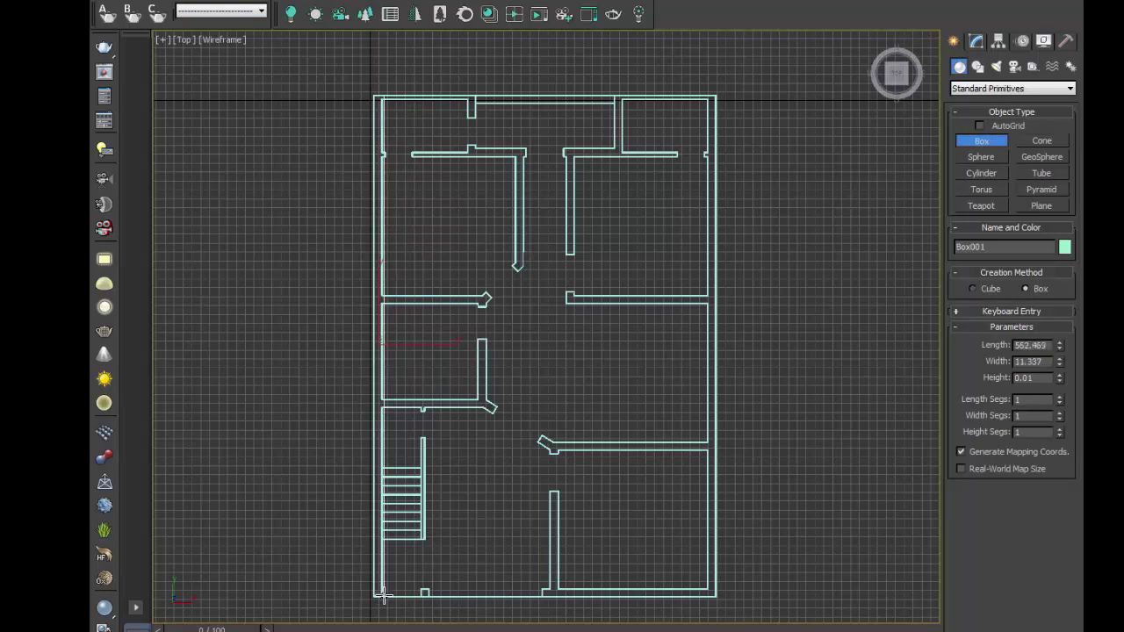
click(383, 595)
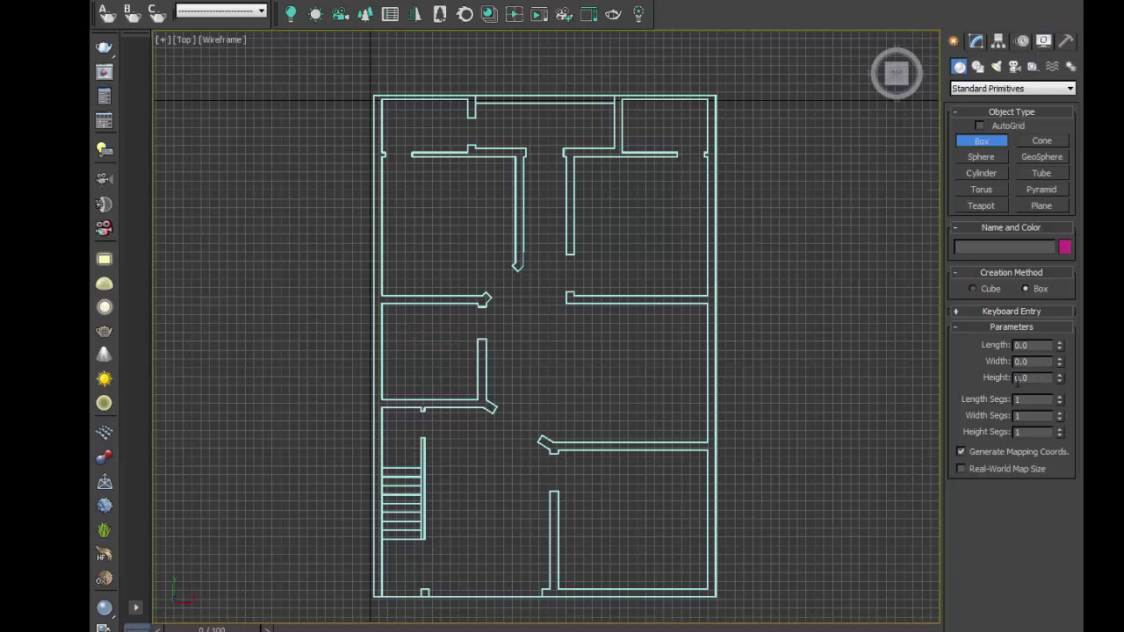
drag(372, 95, 383, 597)
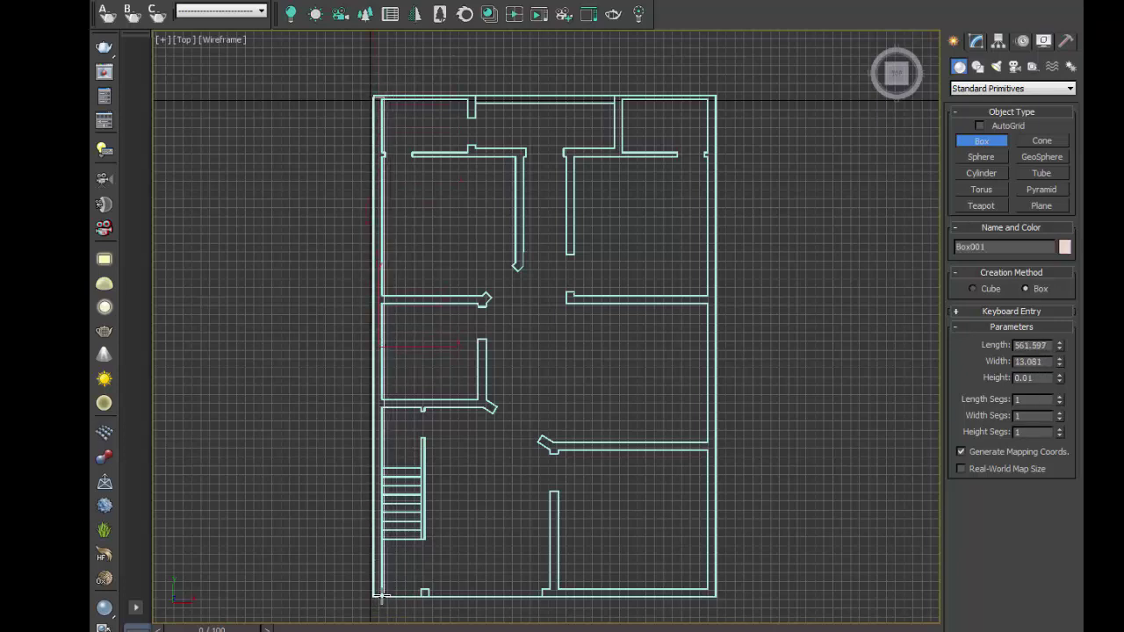
drag(383, 595, 383, 575)
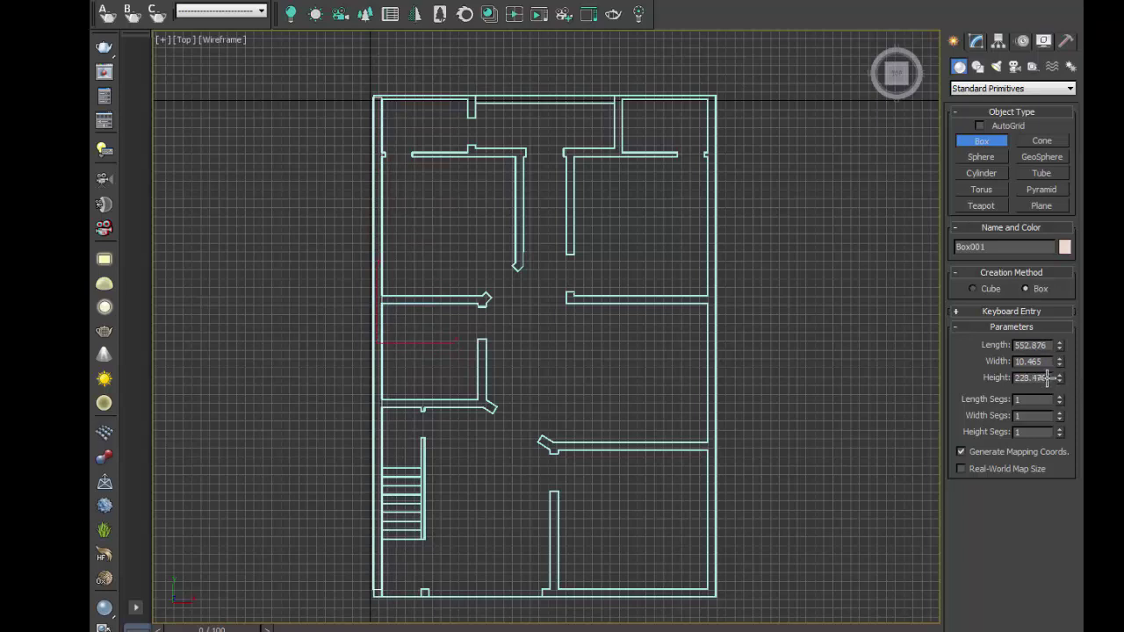
drag(1048, 360, 990, 372)
text(9)
key(Return)
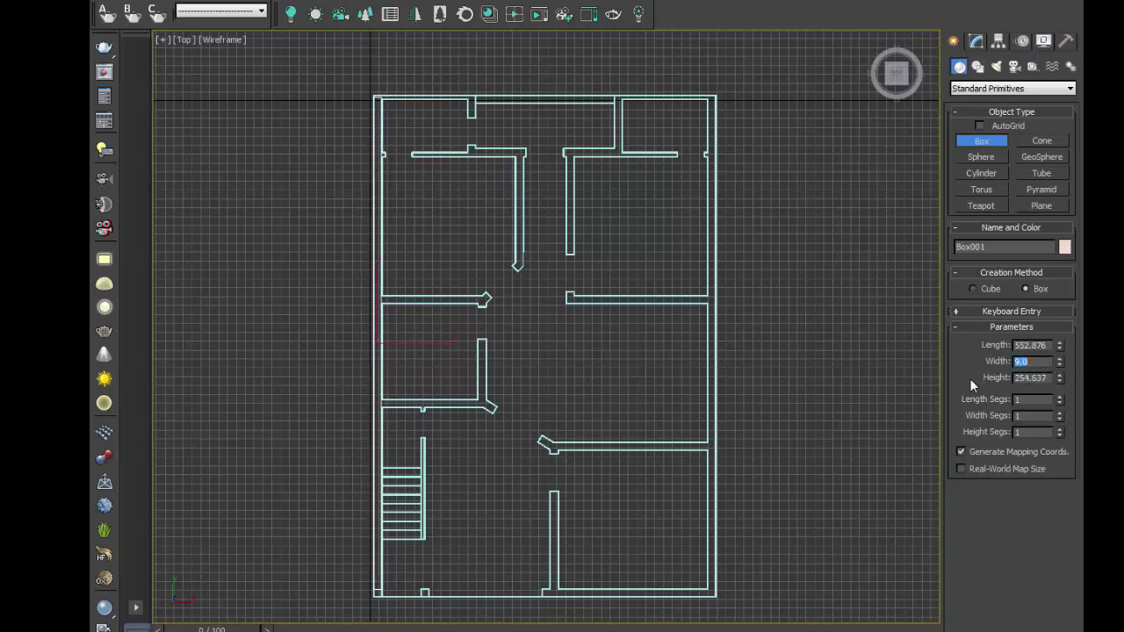
click(487, 130)
- Draw Box002 over the upper horizontal corridor wall, 9.0 thick and 110.096 wide
scroll(447, 108, up, 3)
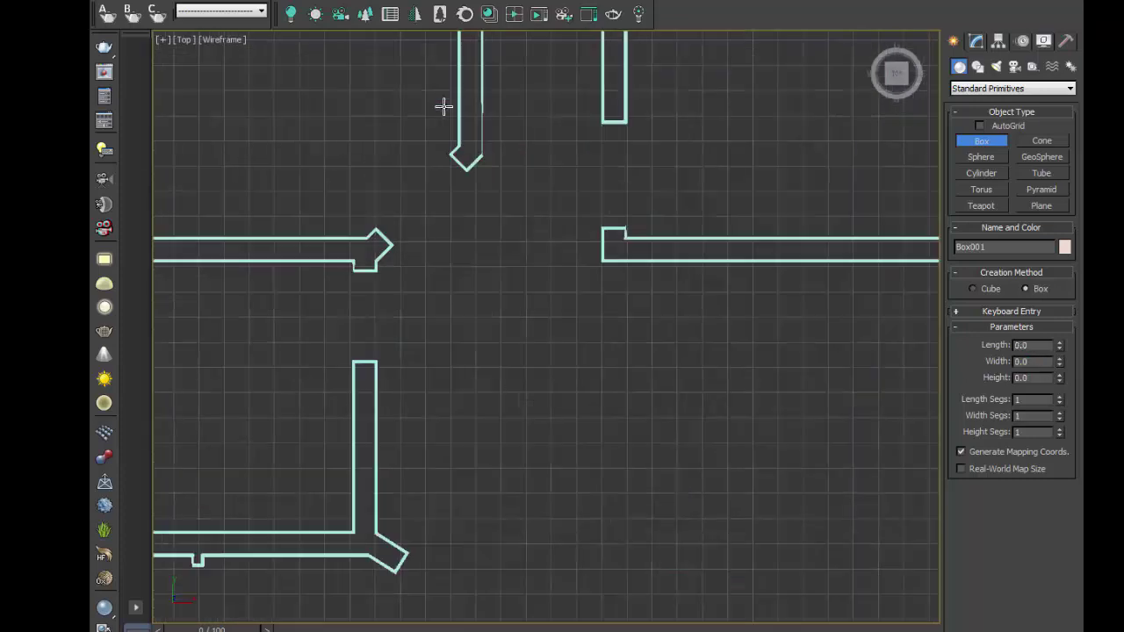
scroll(318, 220, down, 2)
scroll(330, 309, up, 3)
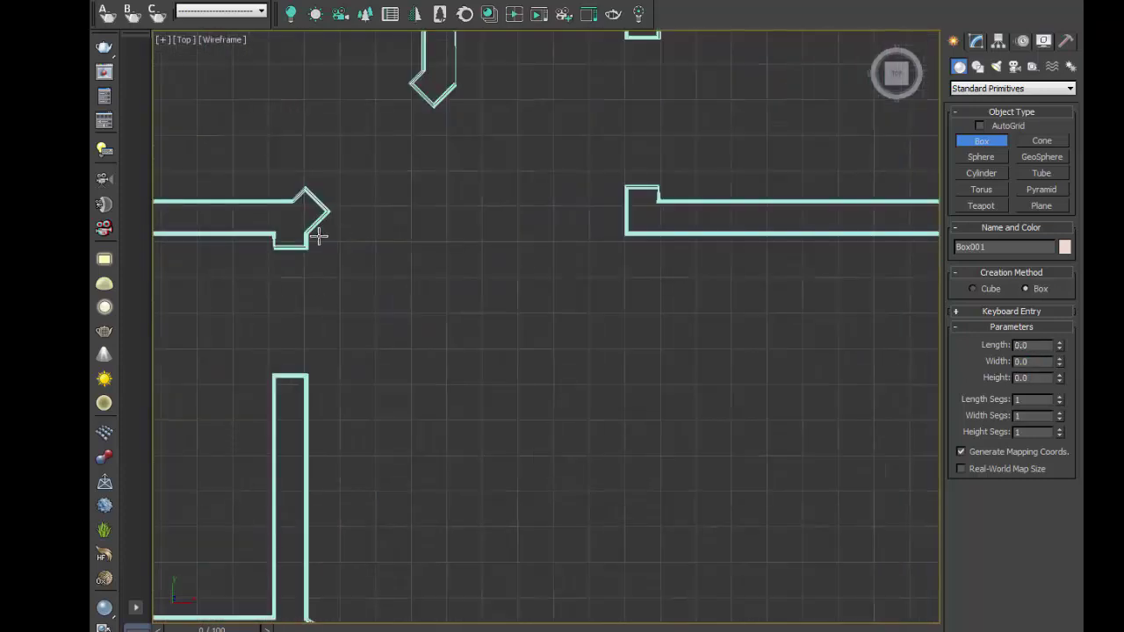
middle_drag(319, 236, 609, 319)
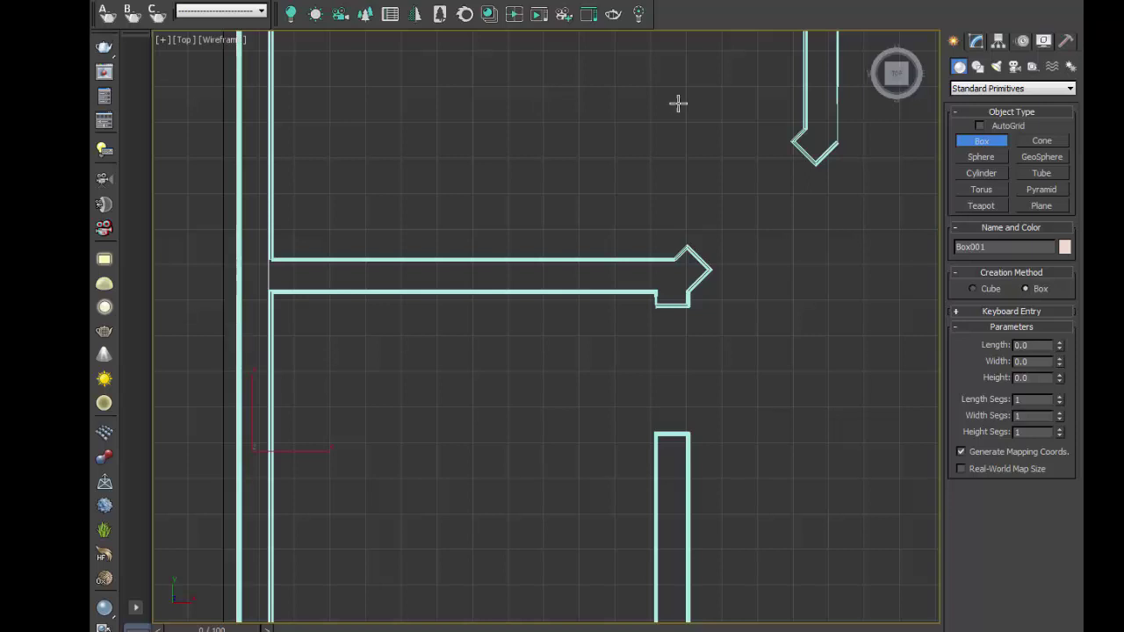
click(988, 146)
drag(267, 259, 661, 292)
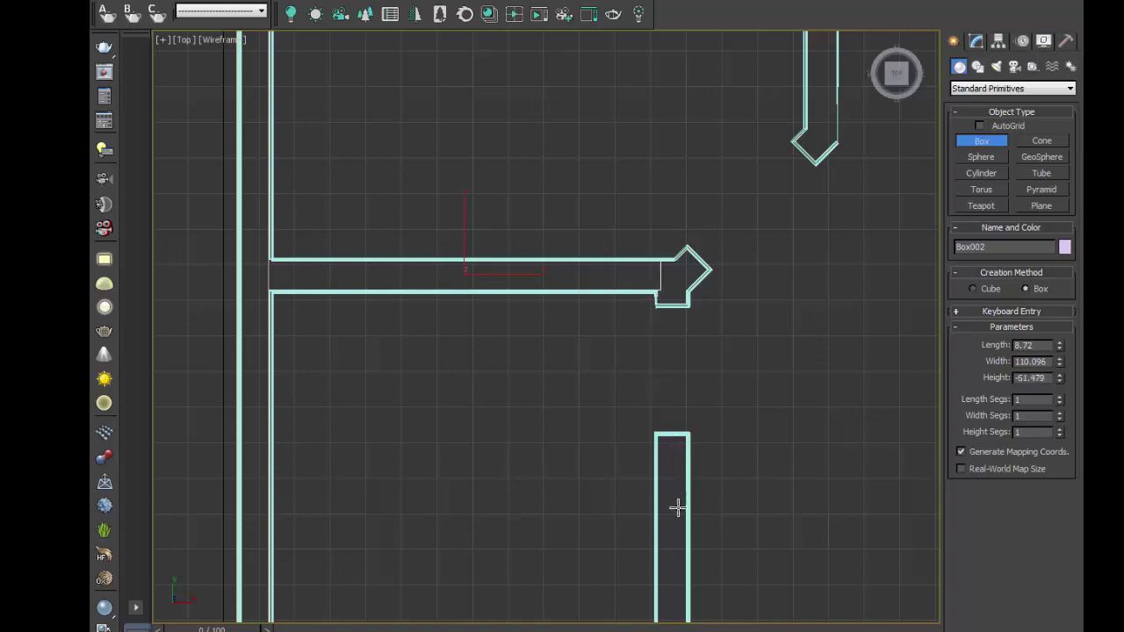
middle_drag(622, 392, 582, 304)
text(9)
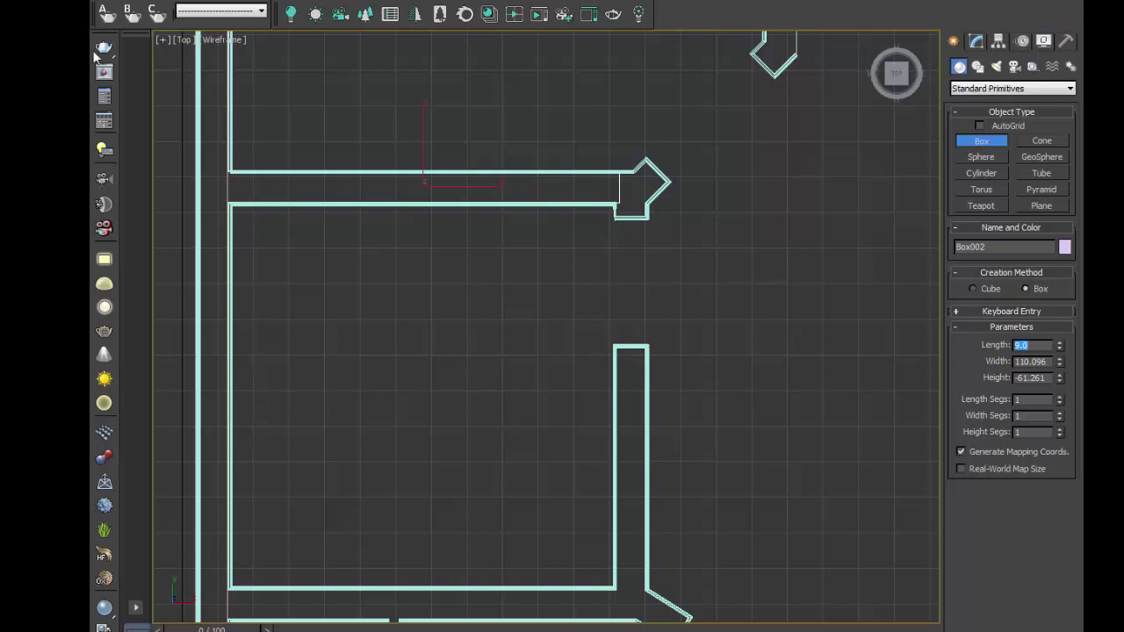
click(970, 146)
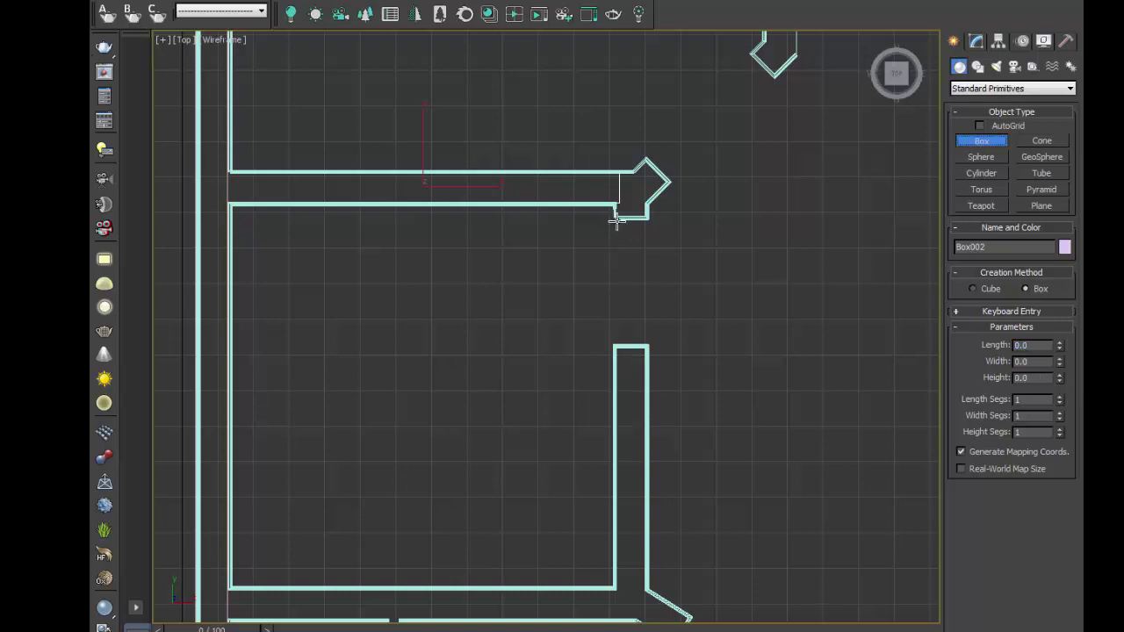
- Draw Box003 down the room's right wall with Width 9
drag(614, 203, 645, 590)
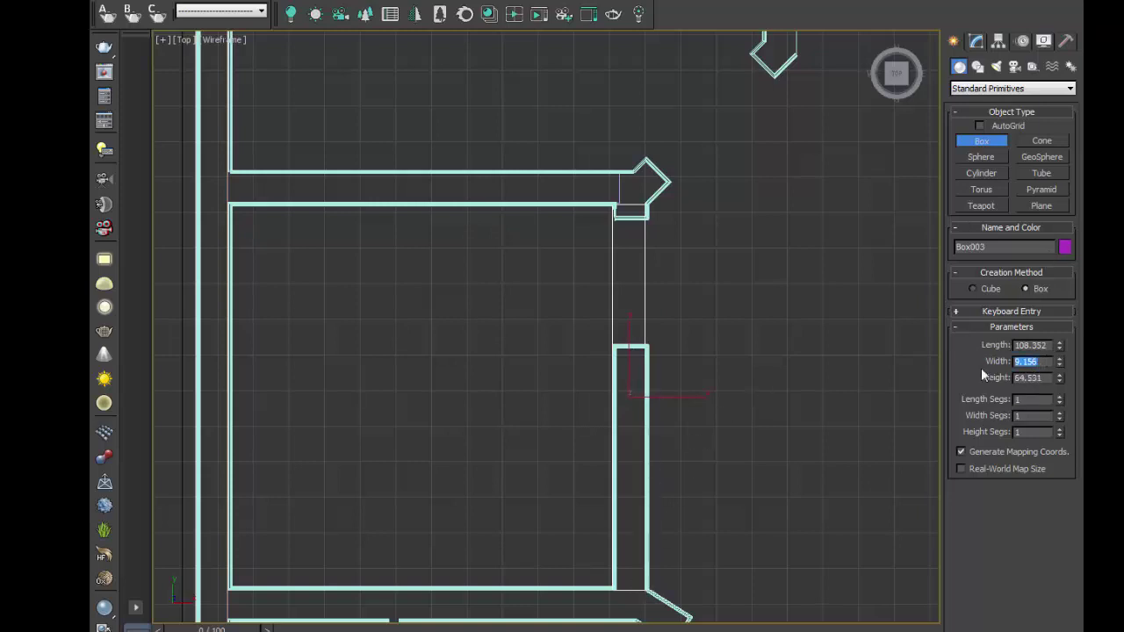
text(9)
key(Return)
- Draw Box004 along the bottom wall with Length 9.0
middle_drag(690, 371, 705, 264)
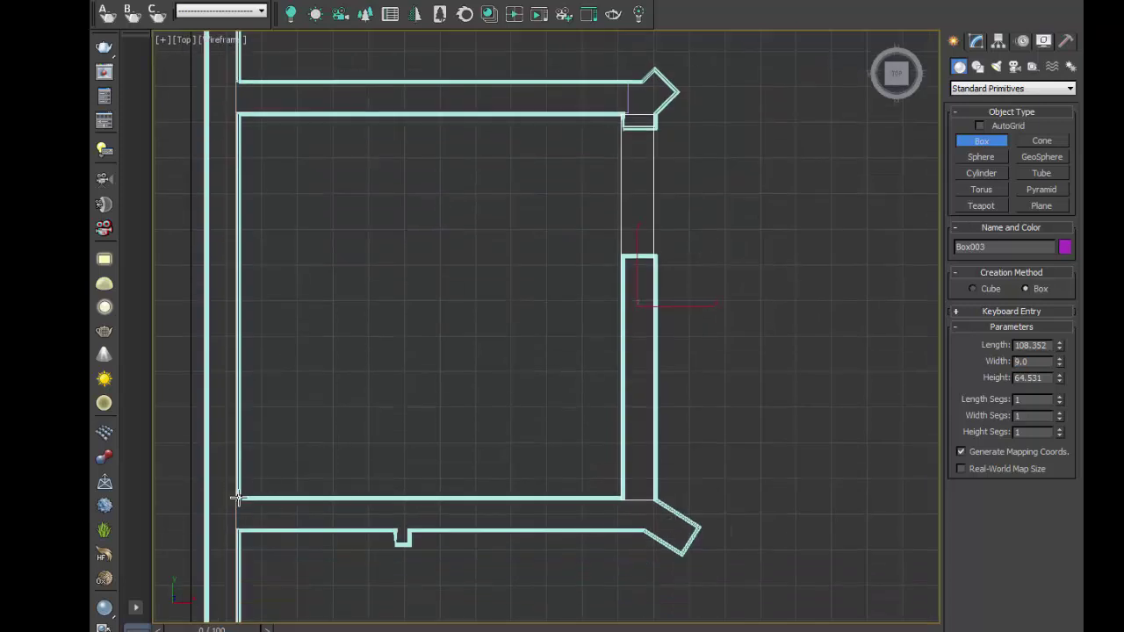
drag(236, 498, 654, 527)
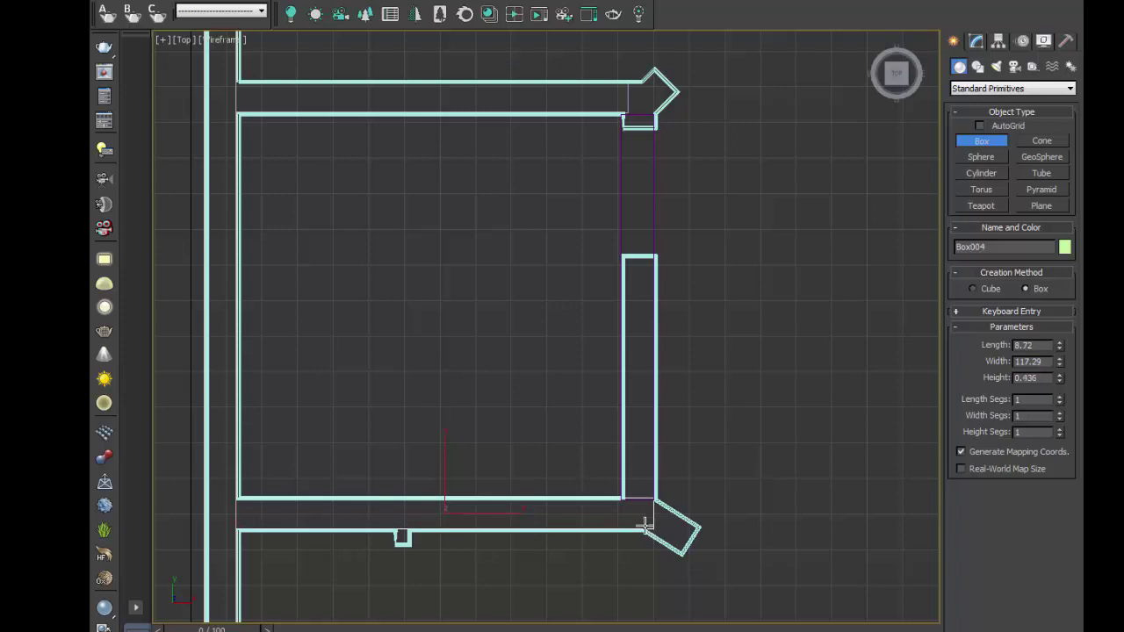
middle_drag(477, 497, 454, 300)
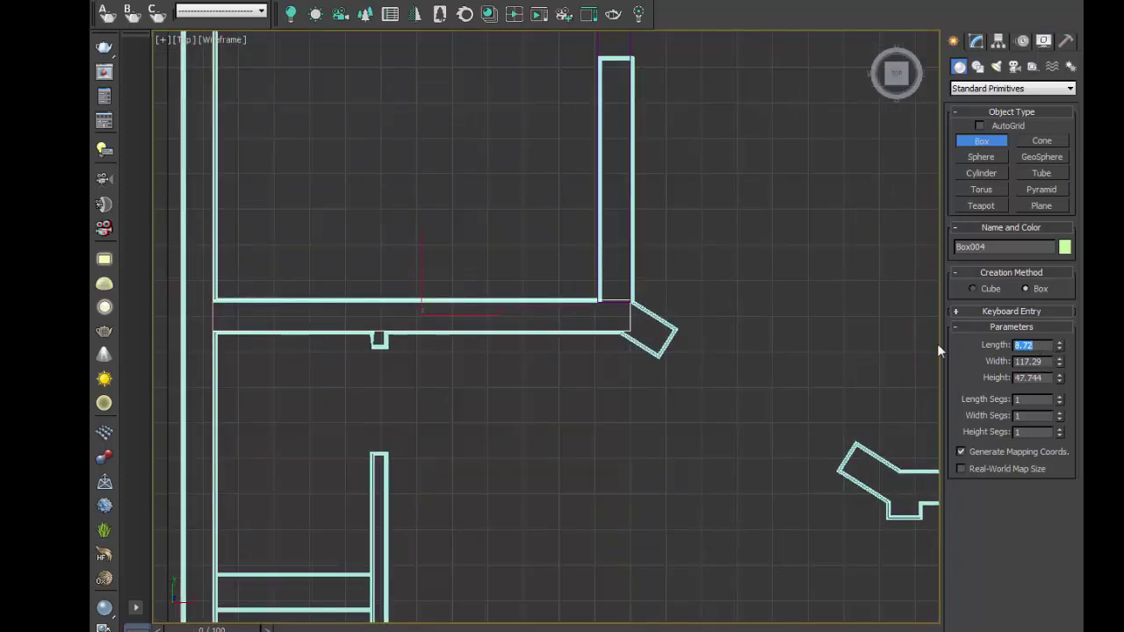
text(9.0)
key(Return)
middle_drag(584, 470, 586, 296)
- Draw a thin box along the top outer wall, 4.5 thick
scroll(456, 324, down, 2)
scroll(527, 343, down, 3)
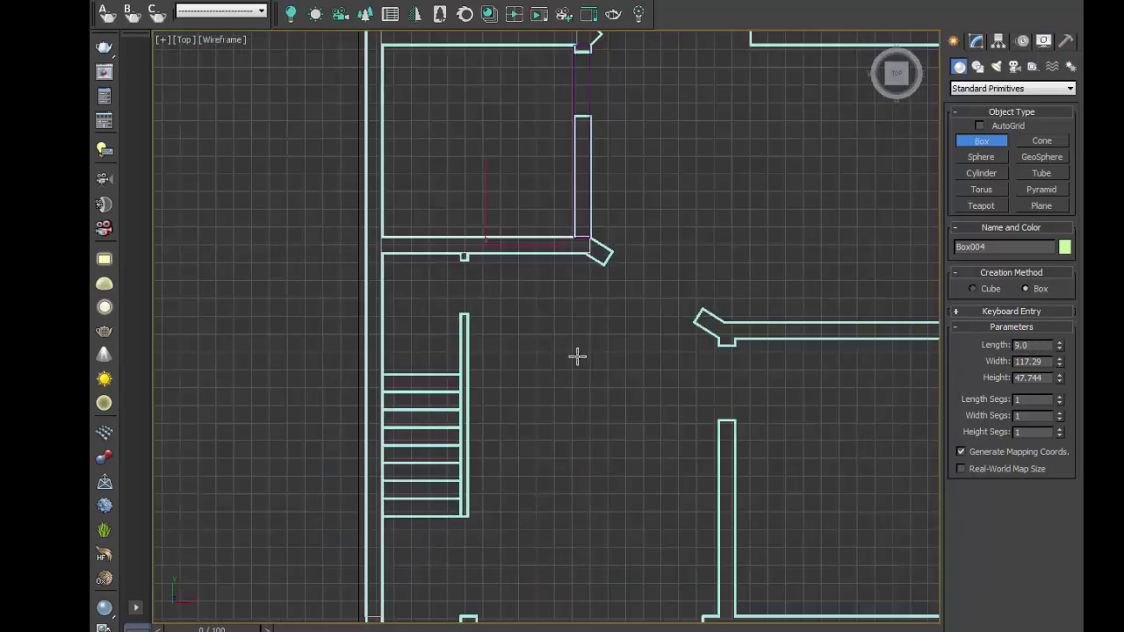
scroll(475, 507, down, 3)
scroll(459, 244, down, 3)
scroll(453, 227, up, 3)
scroll(340, 260, up, 3)
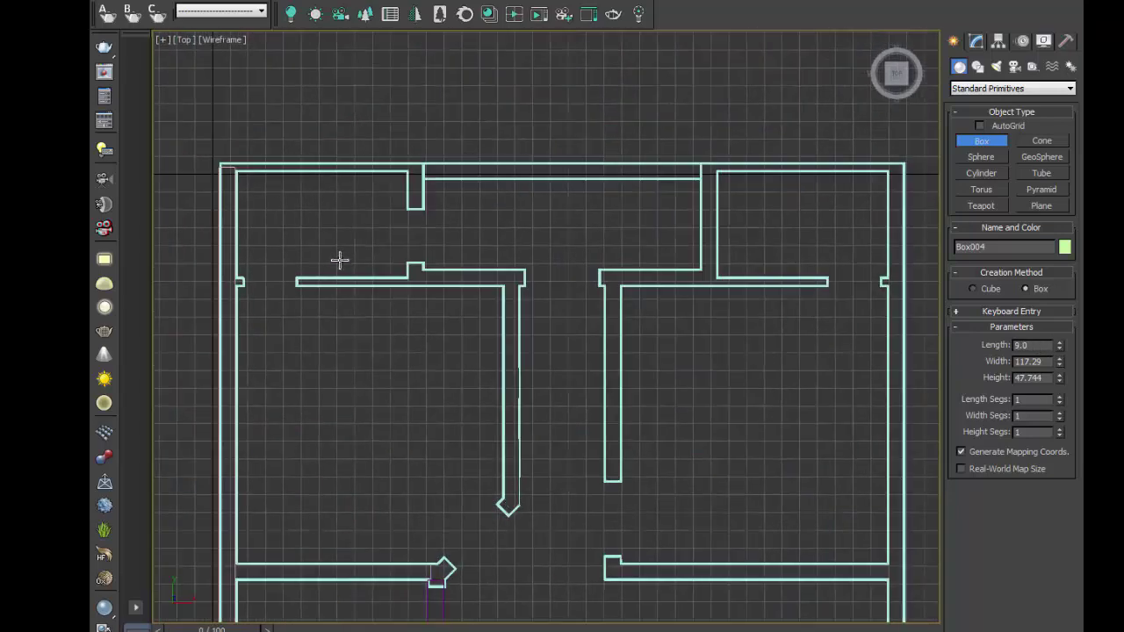
scroll(339, 260, up, 2)
middle_drag(351, 220, 434, 353)
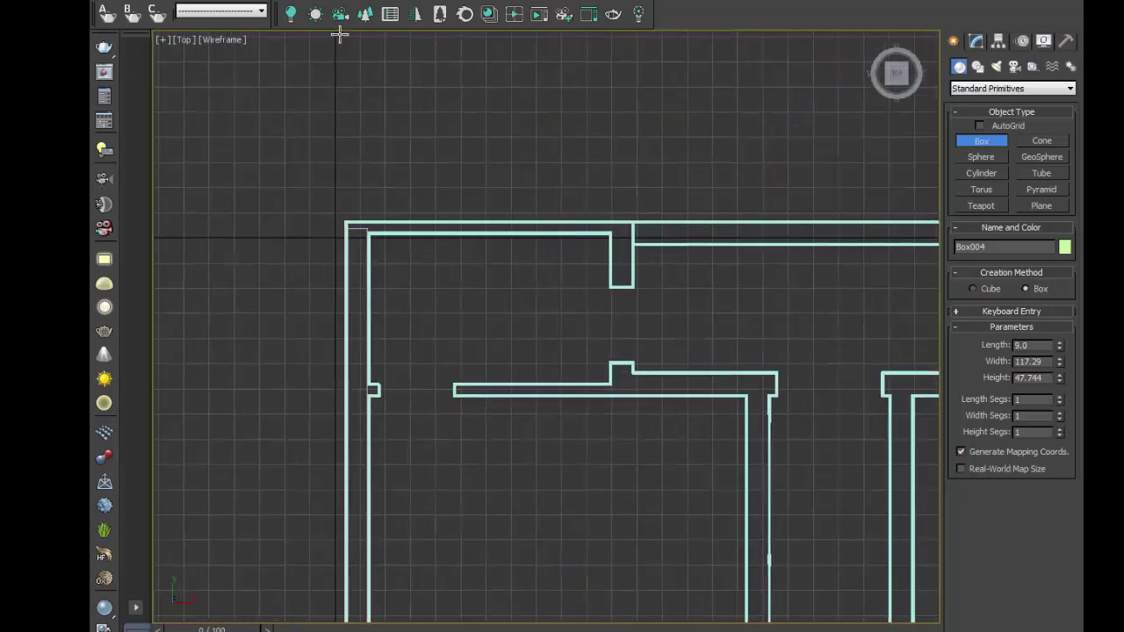
click(982, 140)
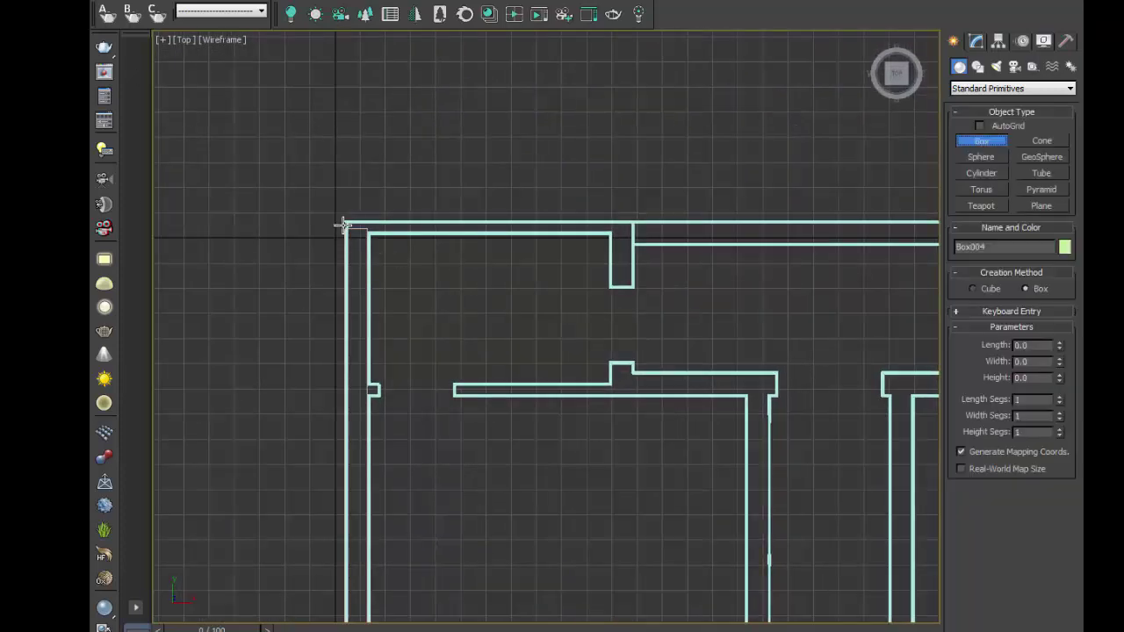
drag(343, 225, 613, 233)
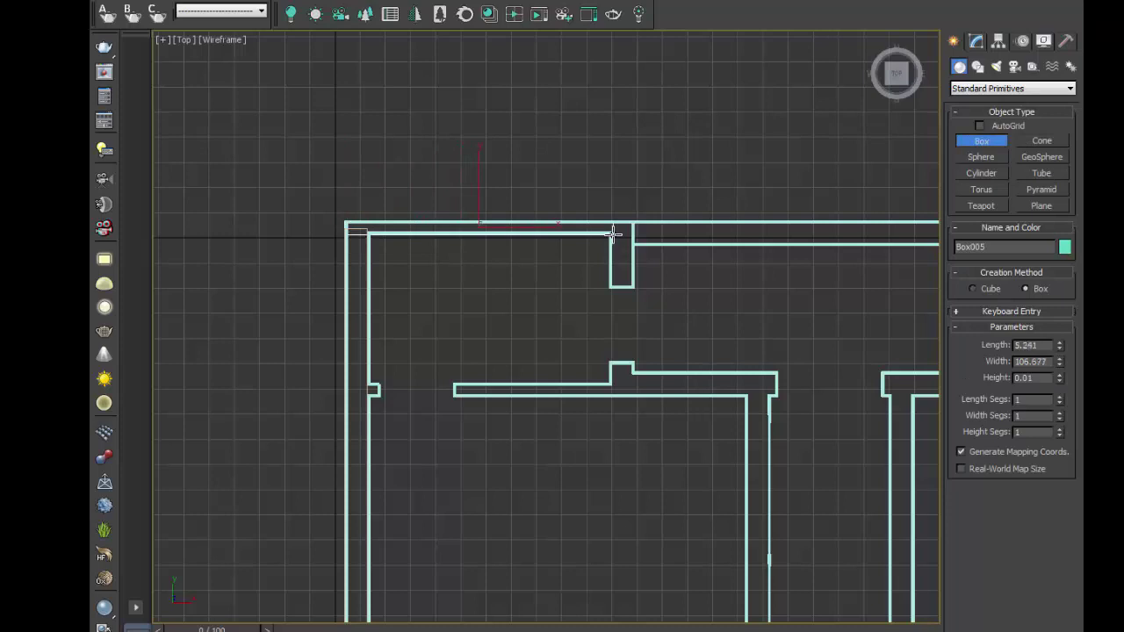
click(581, 303)
drag(1051, 345, 989, 346)
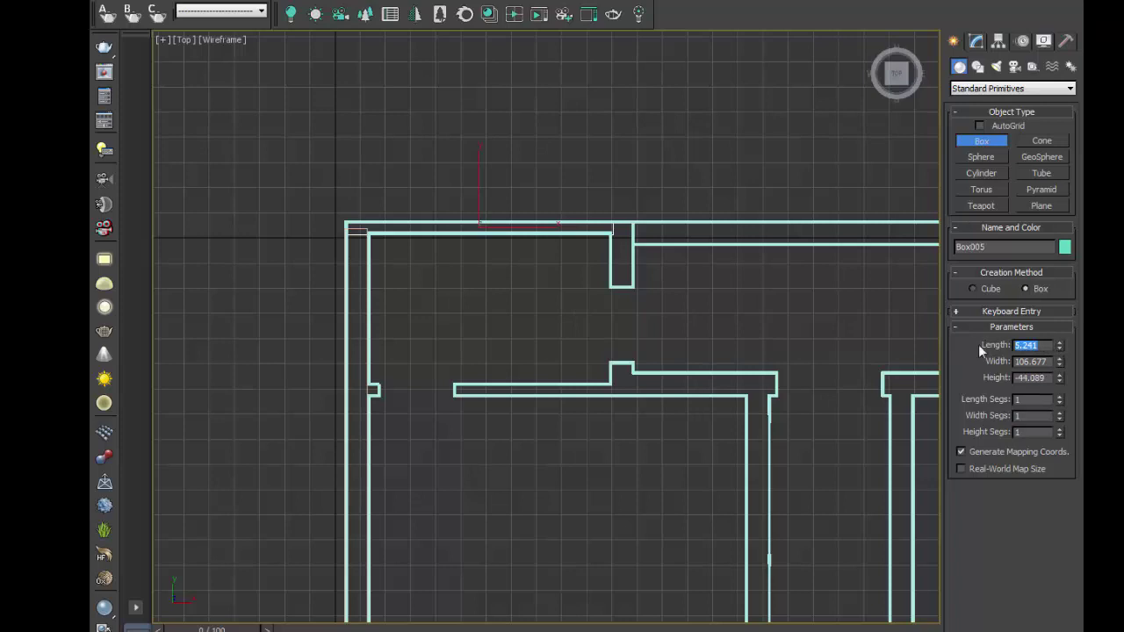
text(4.5)
key(Return)
- Draw boxes over the short vertical wall and the inner horizontal wall
drag(634, 222, 610, 397)
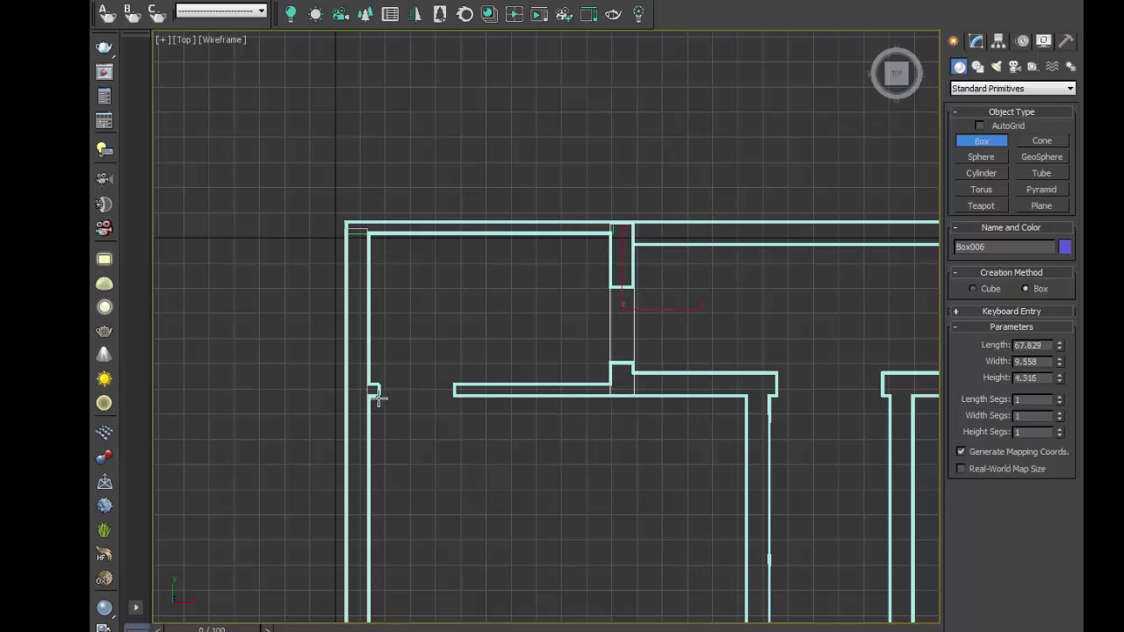
click(612, 383)
drag(613, 386, 360, 397)
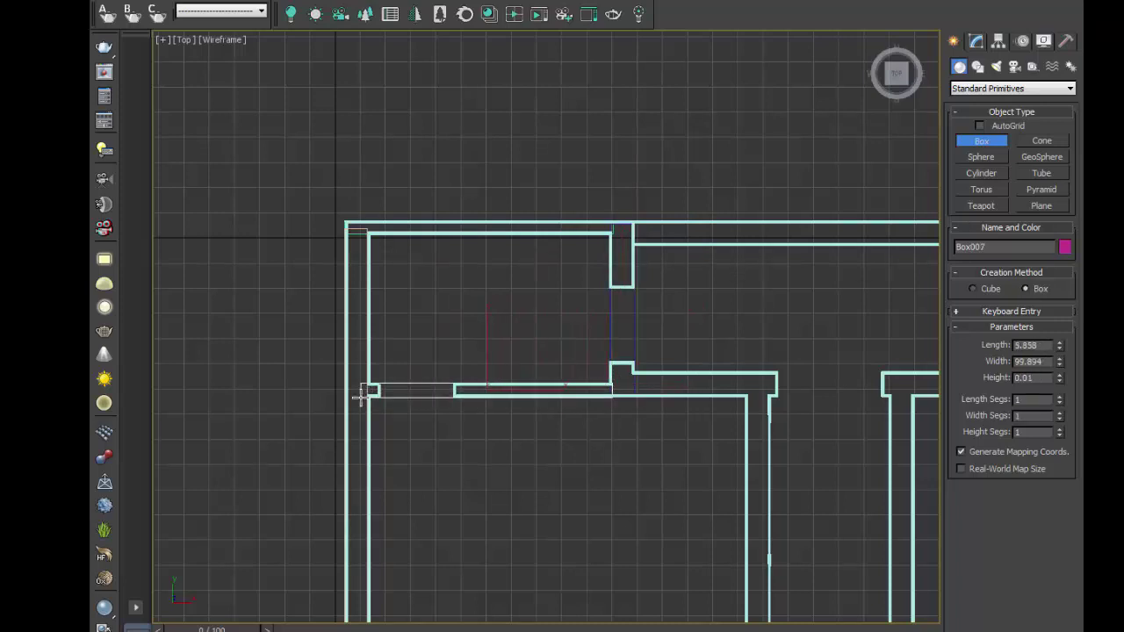
middle_drag(600, 449, 449, 407)
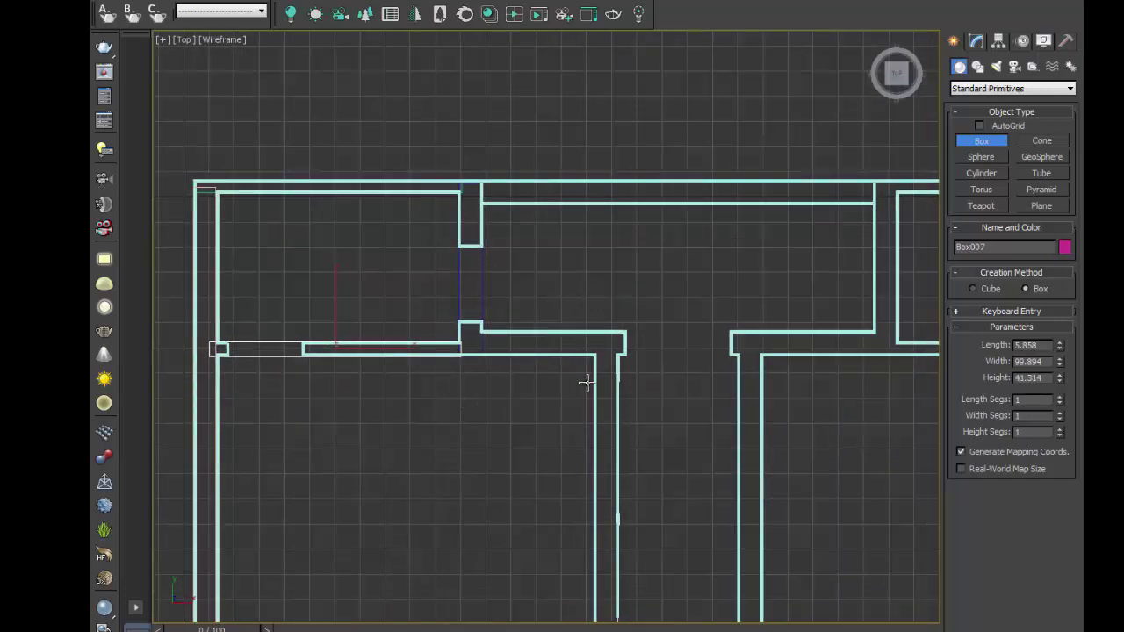
scroll(545, 385, down, 4)
scroll(544, 311, up, 2)
scroll(504, 376, up, 2)
scroll(456, 344, up, 2)
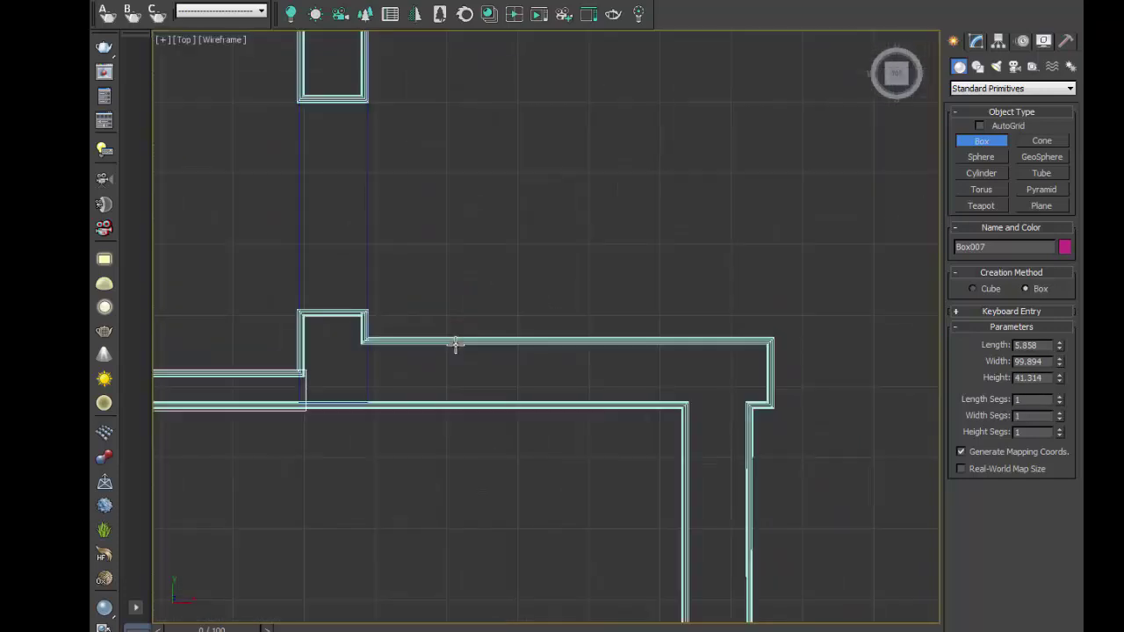
click(360, 343)
- Draw boxes along the next horizontal wall and the long vertical corridor wall, then show four viewports
drag(360, 342, 773, 406)
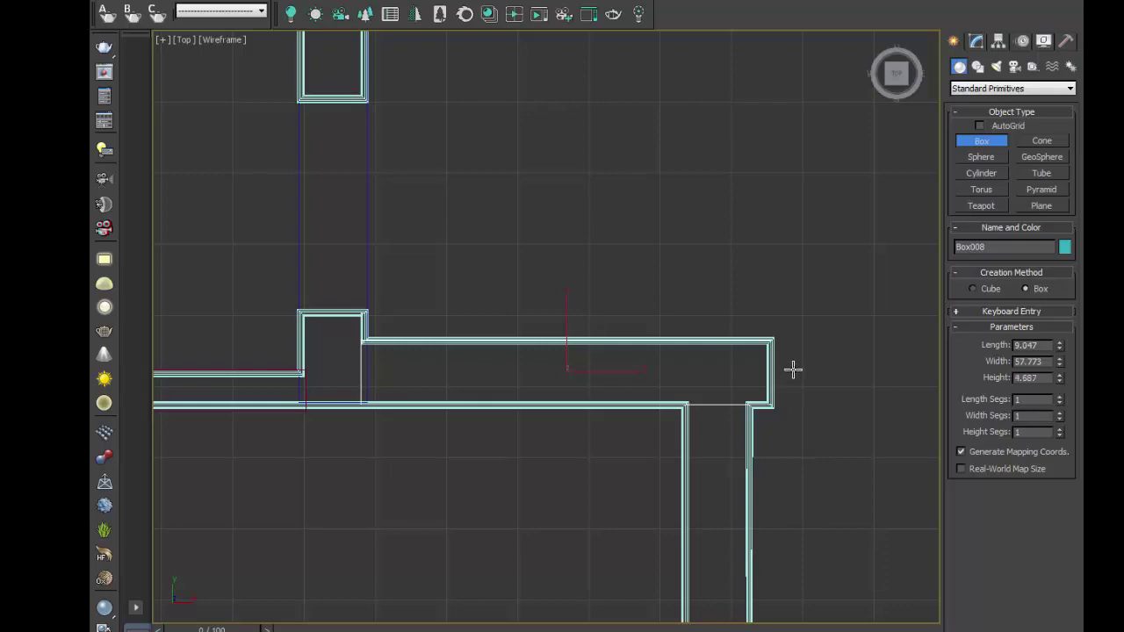
scroll(479, 281, down, 3)
scroll(504, 314, down, 3)
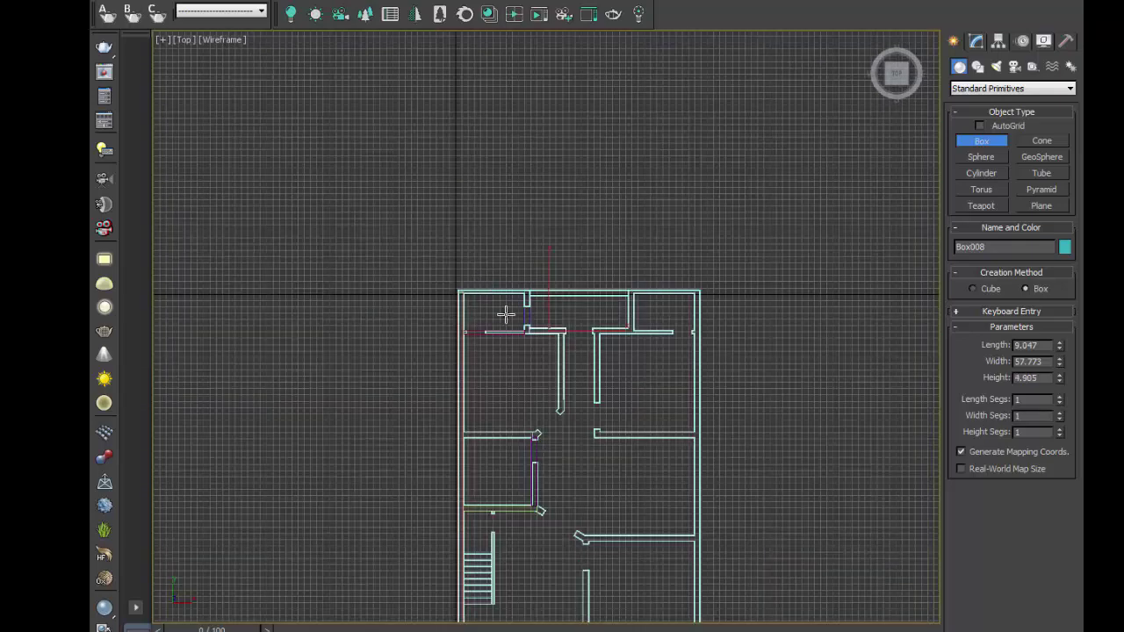
scroll(595, 349, up, 3)
scroll(633, 360, up, 3)
scroll(633, 360, down, 2)
scroll(518, 421, up, 2)
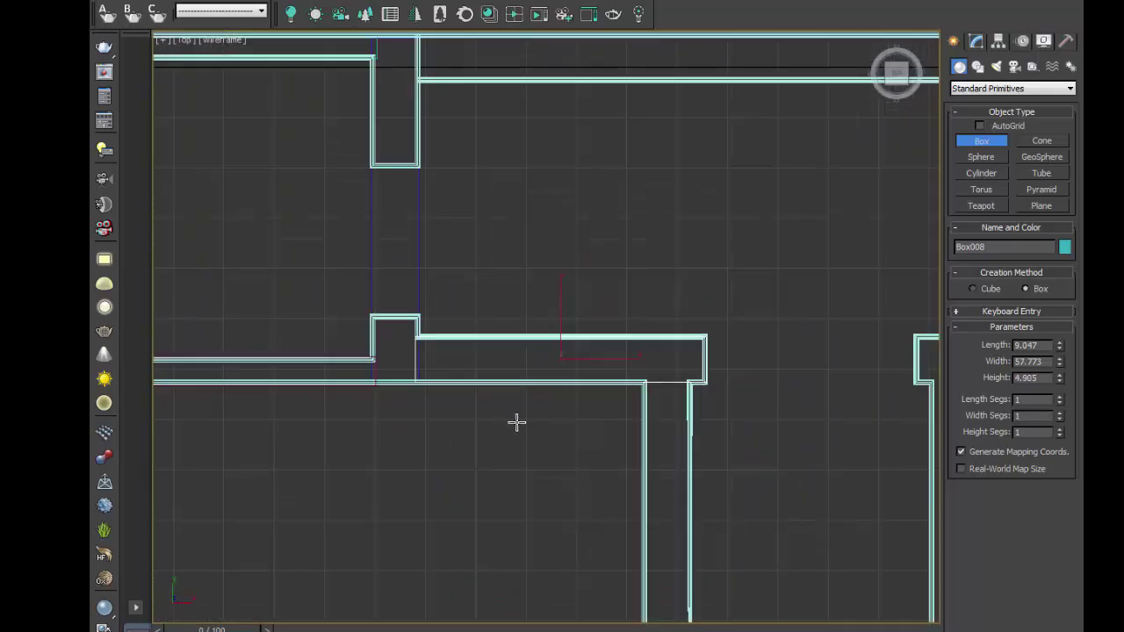
middle_drag(517, 422, 555, 176)
scroll(522, 90, up, 2)
scroll(477, 80, down, 2)
scroll(568, 158, down, 3)
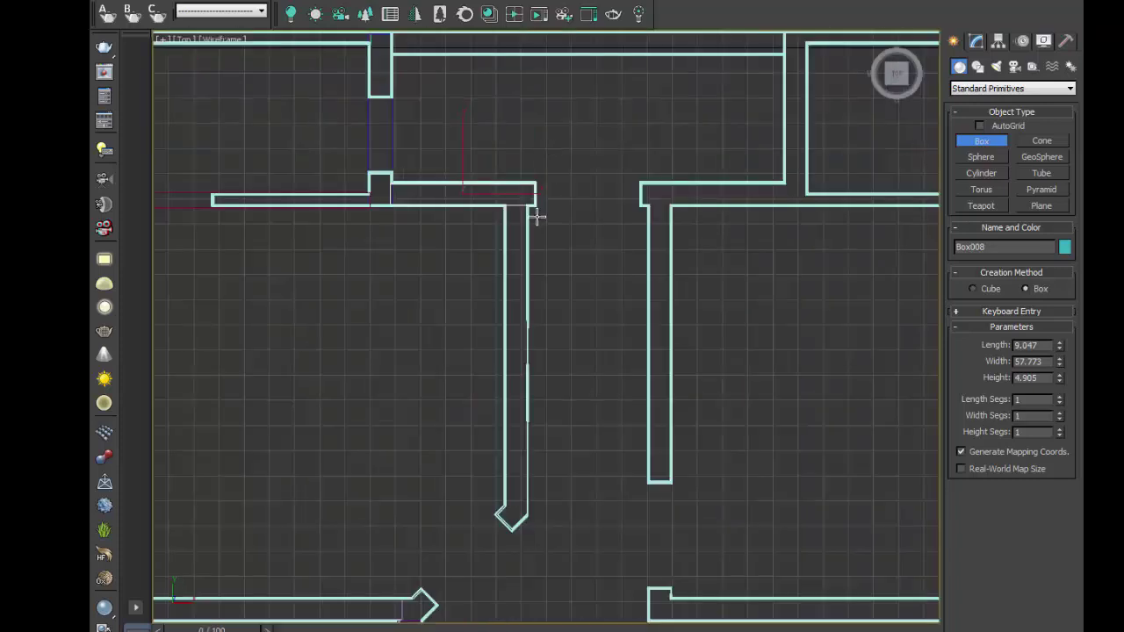
drag(528, 202, 506, 508)
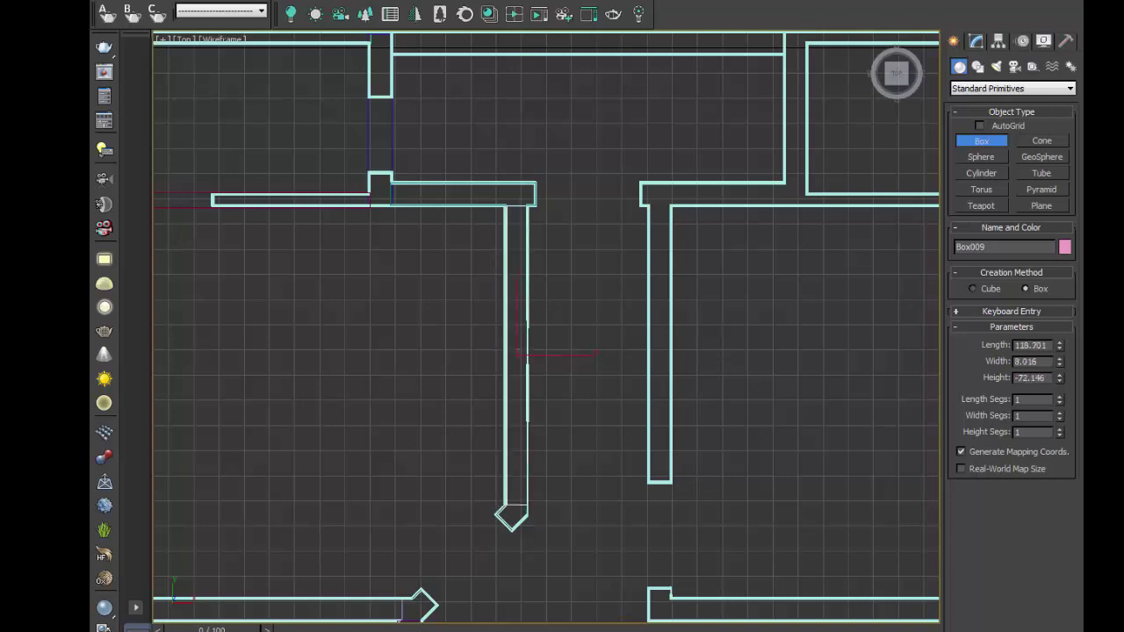
key(alt+w)
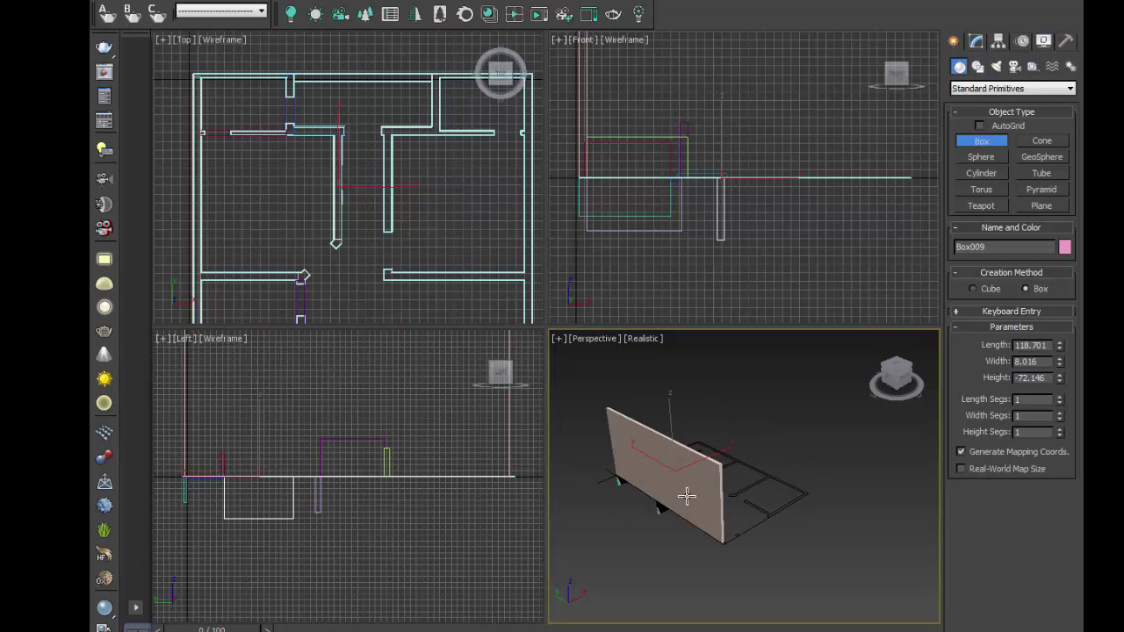
- Select the first wall box and set its Height to 112 in the Modify panel
scroll(687, 497, up, 3)
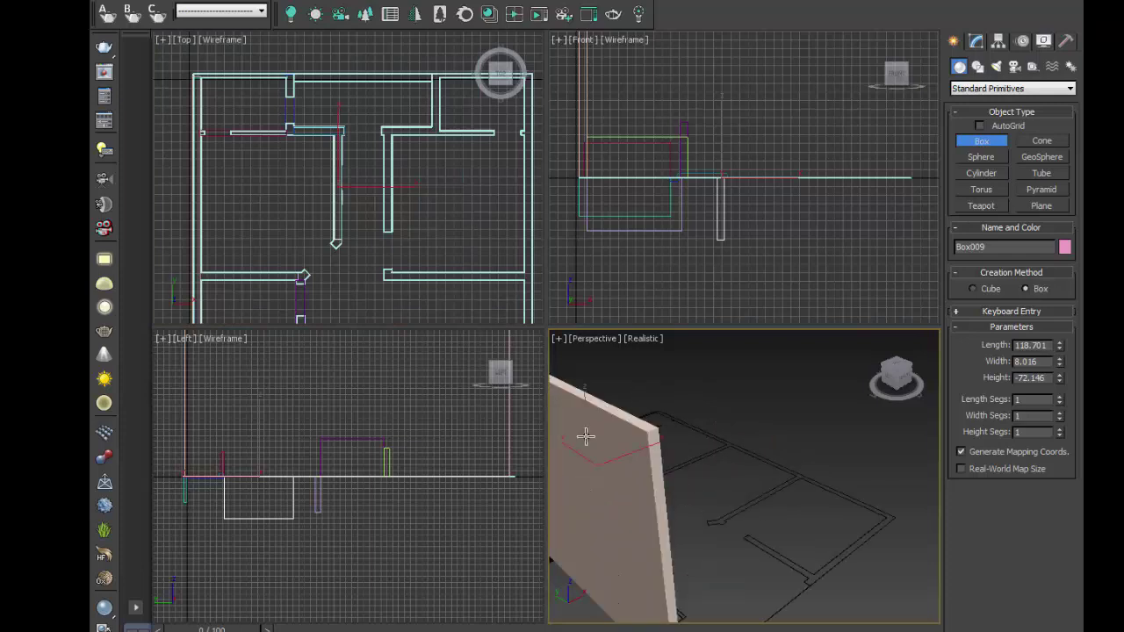
click(981, 143)
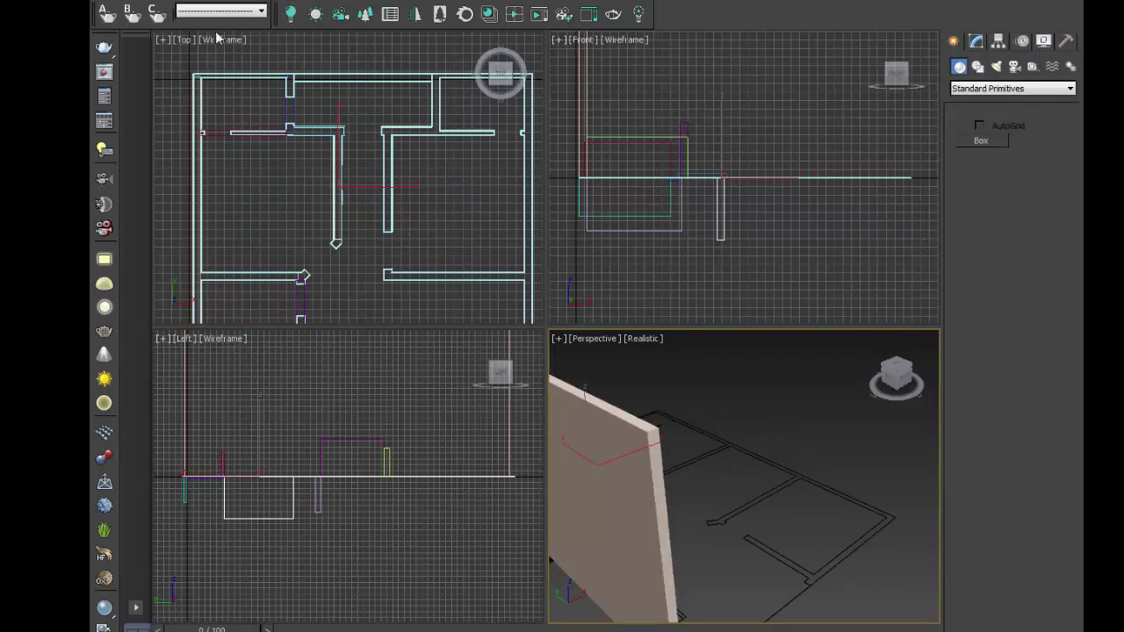
key(Escape)
click(602, 485)
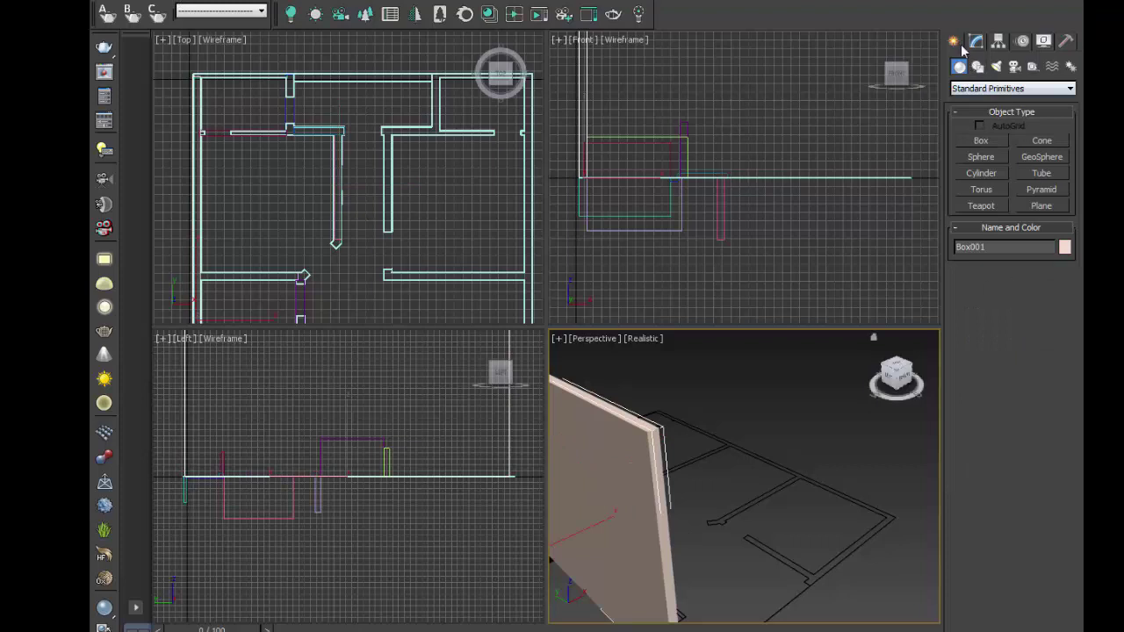
click(979, 45)
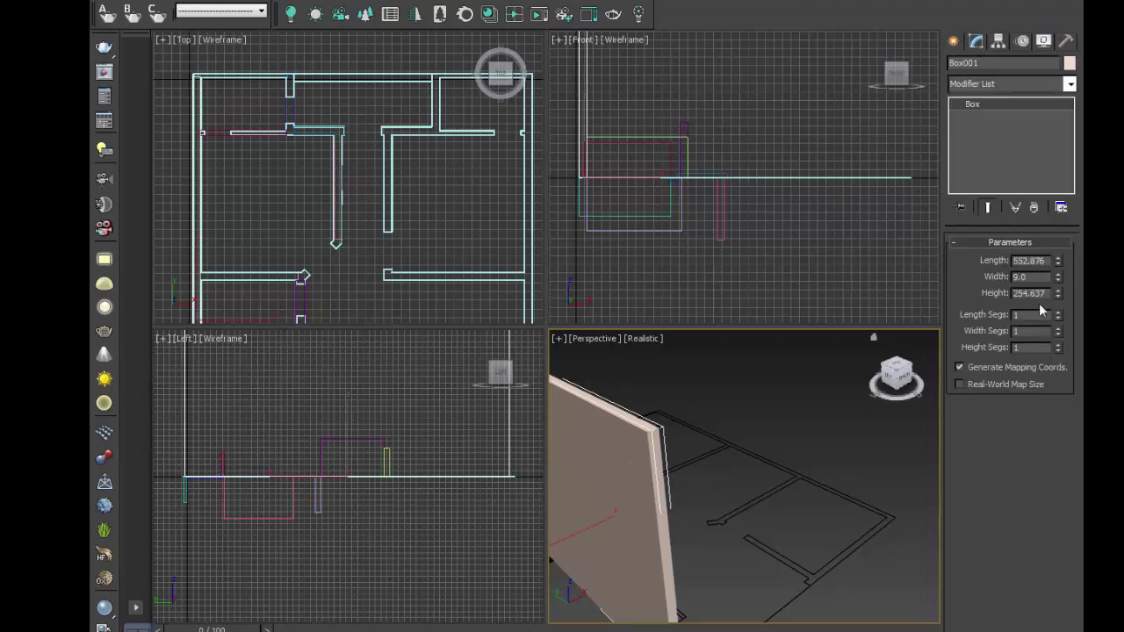
drag(1048, 293, 982, 303)
text(112)
key(Return)
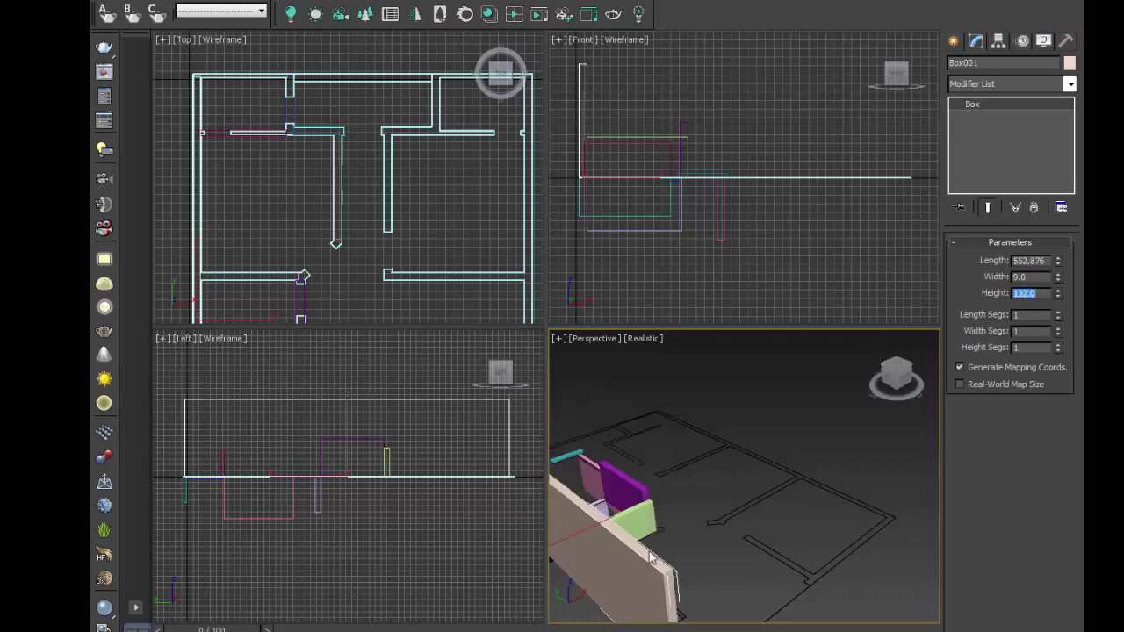
- Maximize the perspective view and set the green bottom wall's Height to 130.68
alt+middle_drag(654, 559, 745, 462)
middle_drag(700, 507, 639, 554)
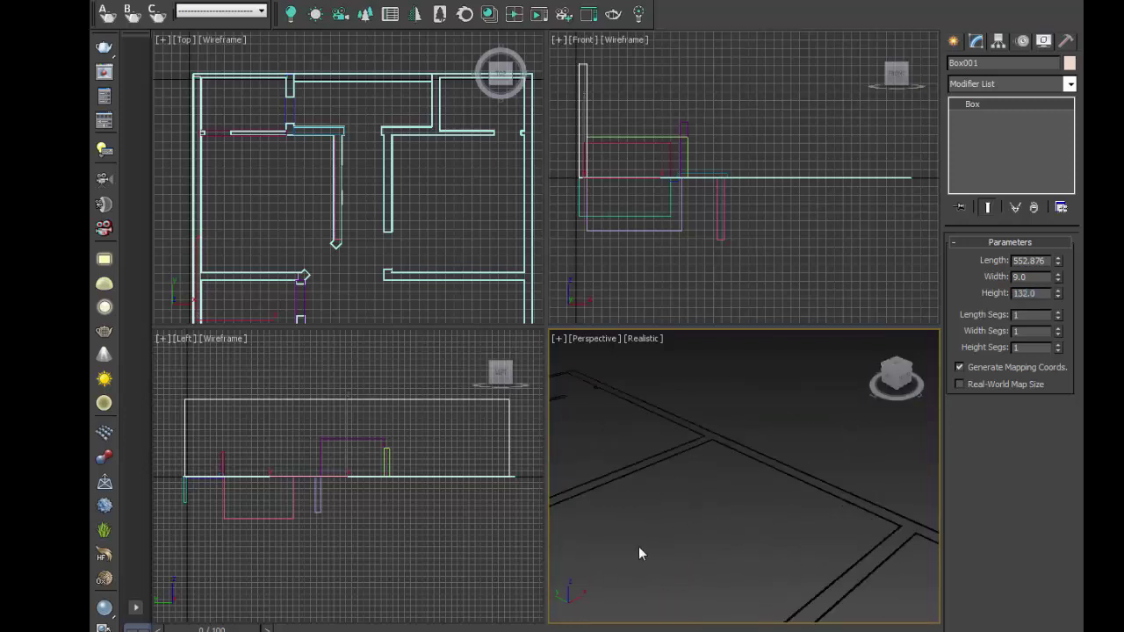
middle_drag(739, 556, 753, 527)
key(alt+w)
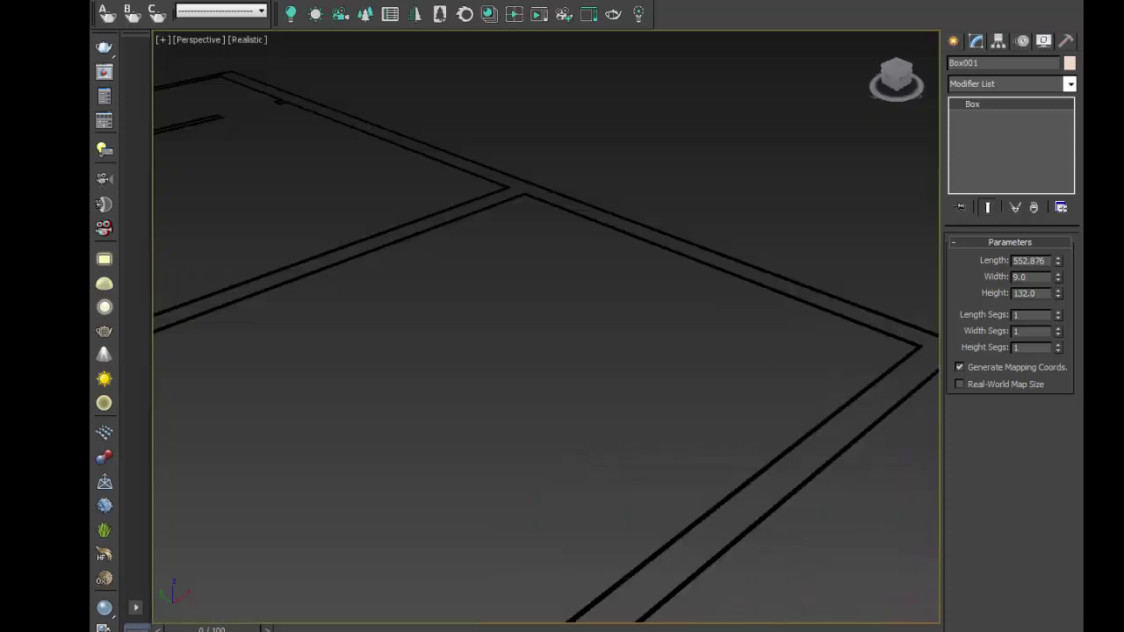
scroll(710, 469, down, 2)
scroll(813, 462, down, 4)
middle_drag(813, 462, 520, 491)
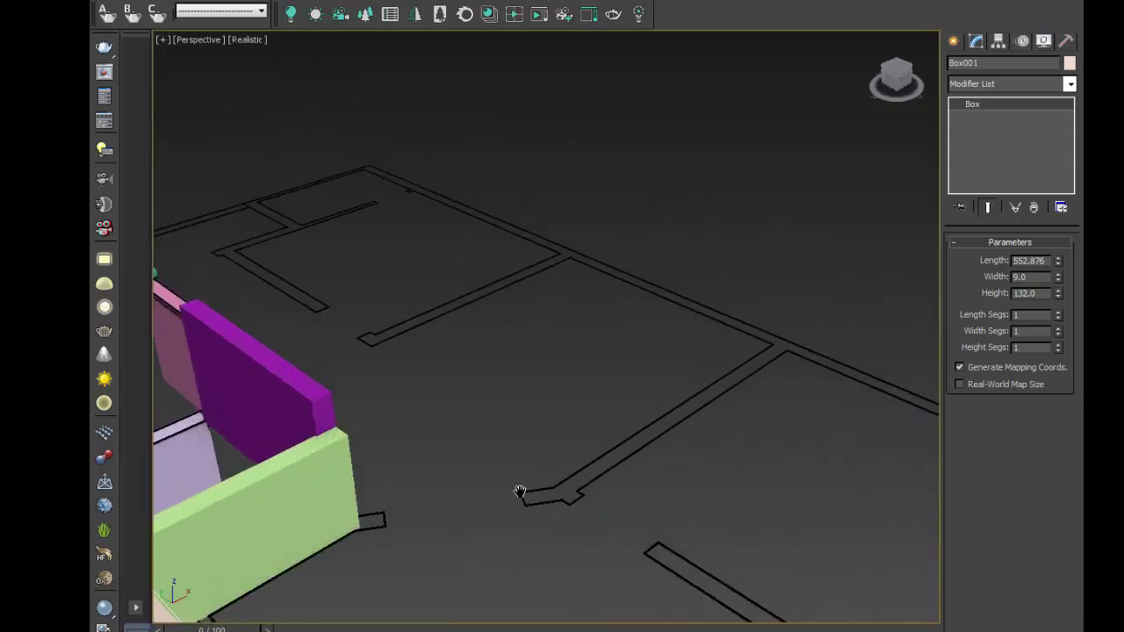
click(298, 489)
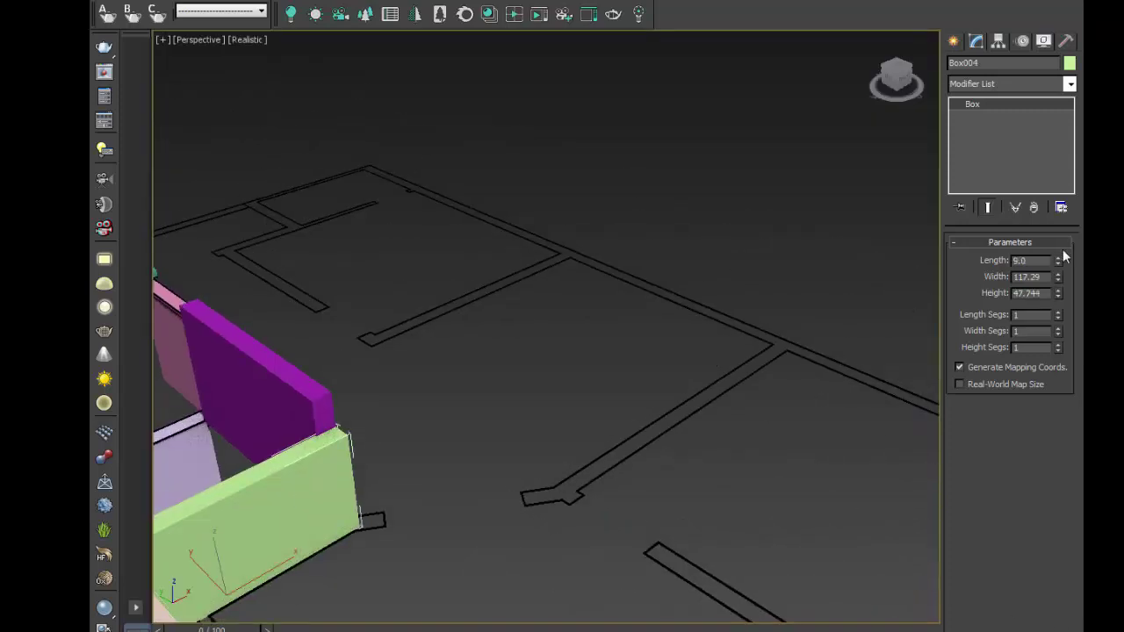
double_click(1030, 293)
text(132)
key(Return)
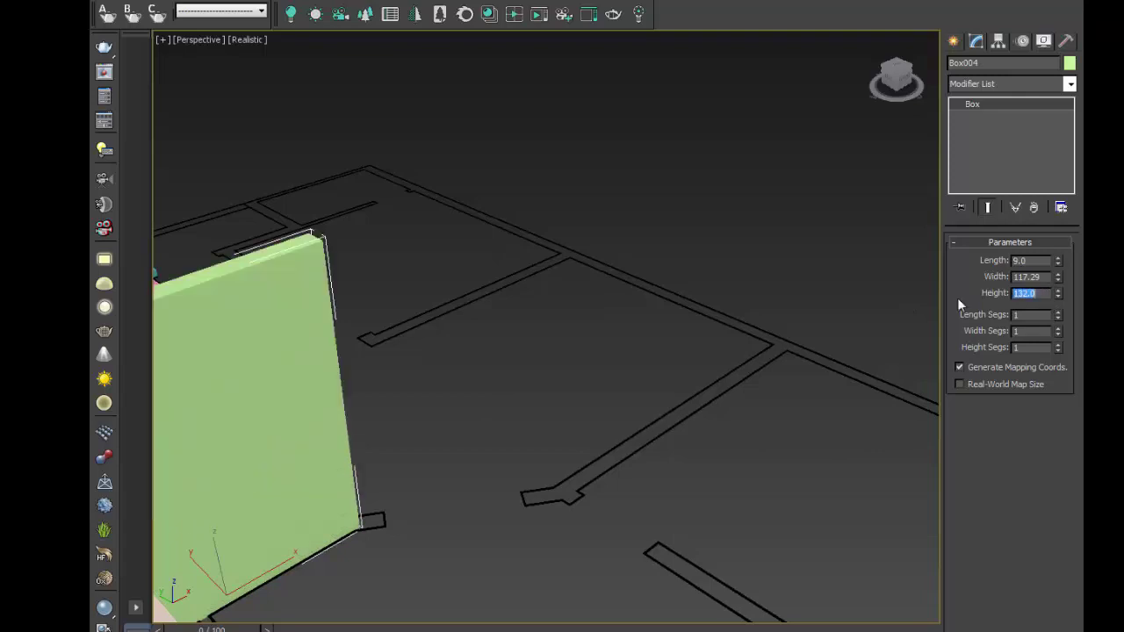
text(130.68)
key(Return)
- Zoom out over the floor plan and deselect the green wall
scroll(651, 361, down, 4)
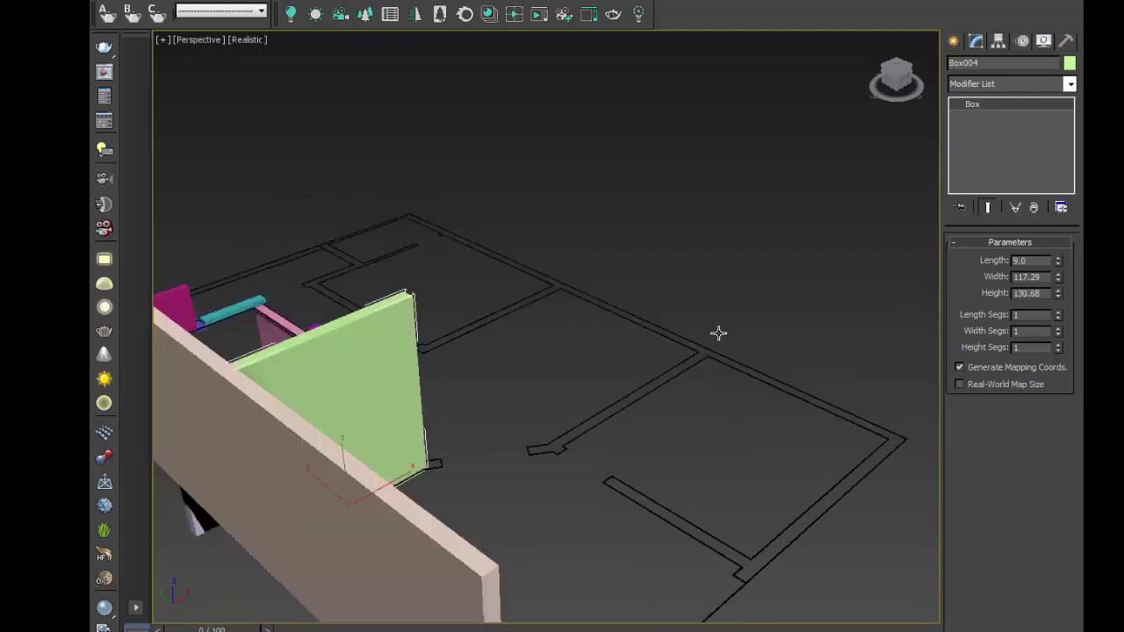
scroll(715, 331, down, 2)
mouse_move(651, 447)
middle_down()
mouse_move(623, 456)
mouse_move(610, 480)
mouse_move(653, 466)
mouse_move(660, 492)
mouse_move(598, 469)
mouse_move(597, 486)
middle_up()
scroll(681, 490, down, 5)
key(super)
click(638, 475)
- Set the long beige wall Box002's Height to 132
scroll(398, 413, up, 5)
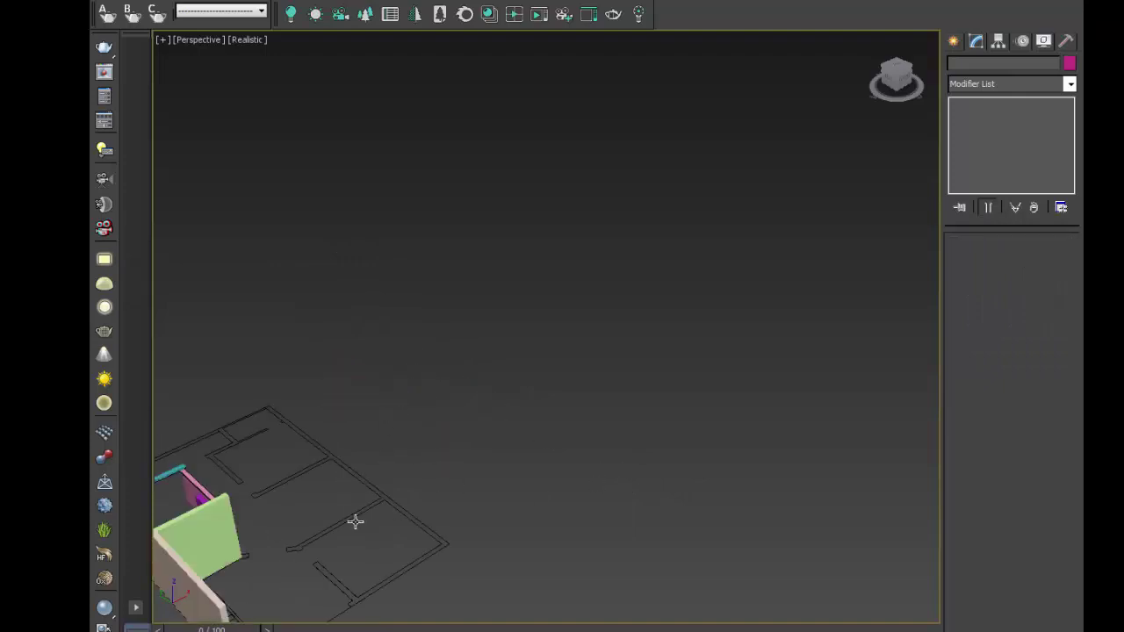
mouse_move(354, 522)
middle_down()
mouse_move(628, 352)
mouse_move(663, 350)
middle_up()
scroll(663, 350, up, 5)
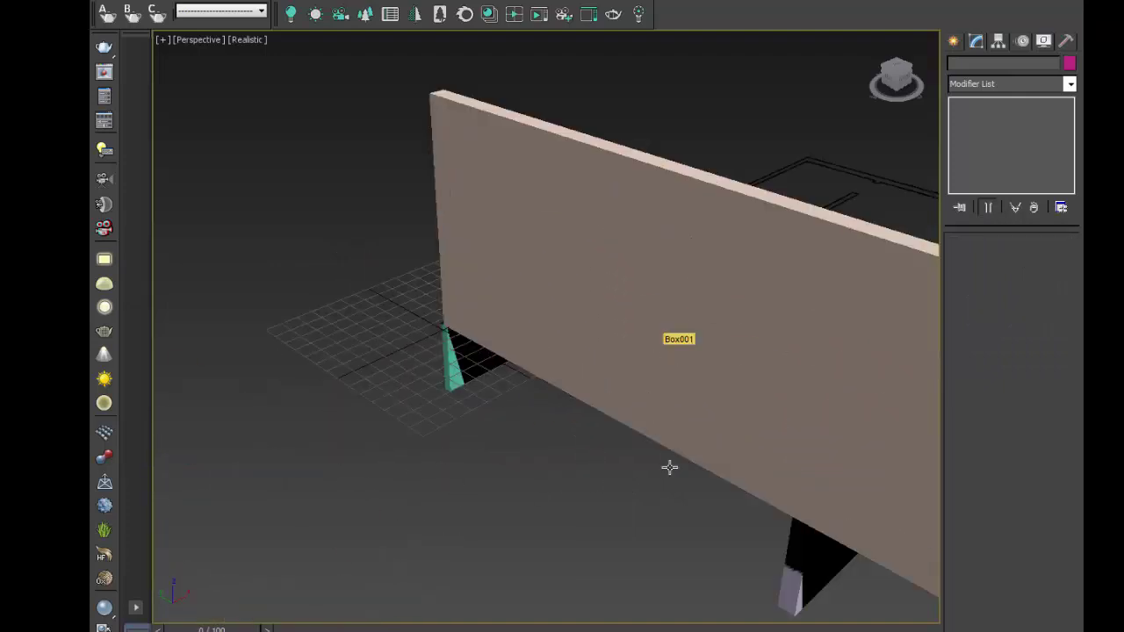
click(808, 575)
drag(1049, 292, 979, 304)
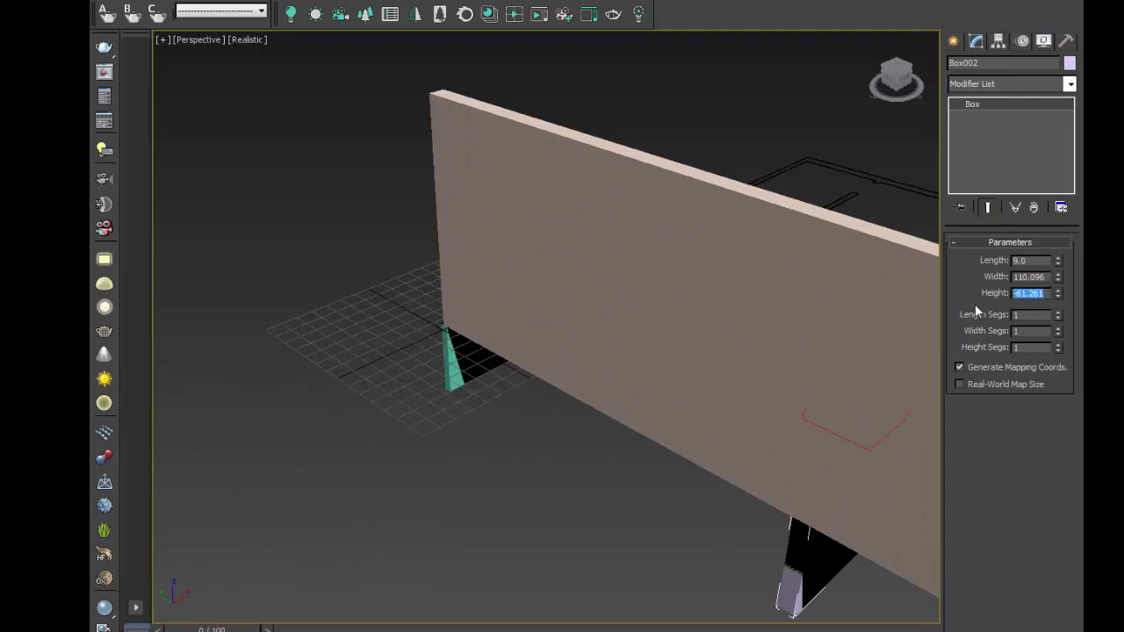
text(132)
key(Return)
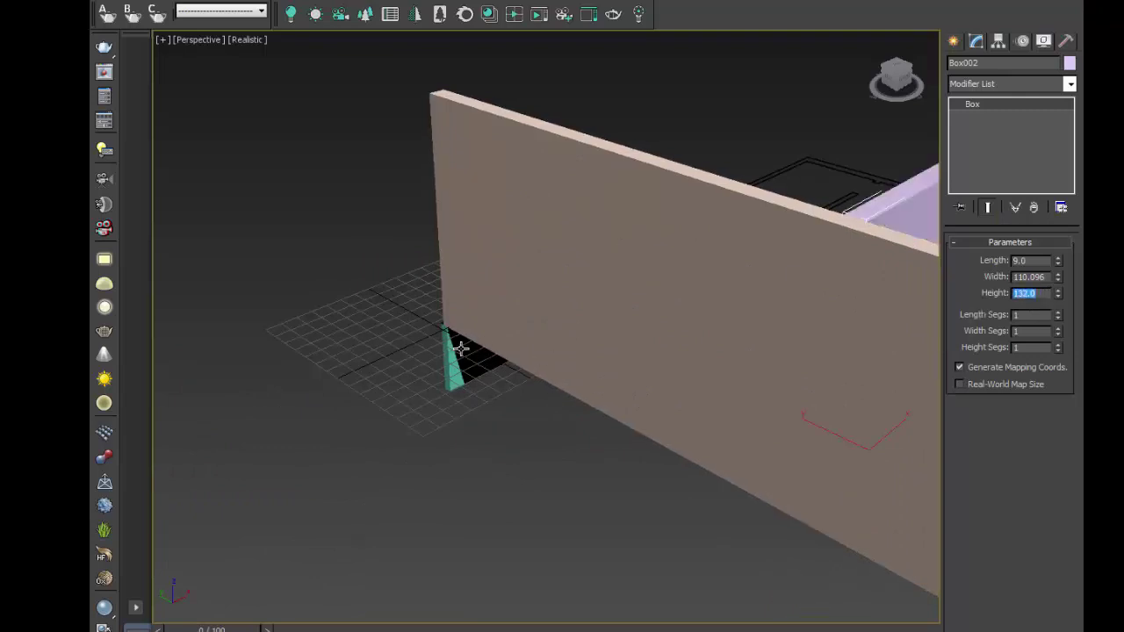
- Set the teal wall Box005's Height to 132
click(456, 350)
drag(1047, 294, 932, 295)
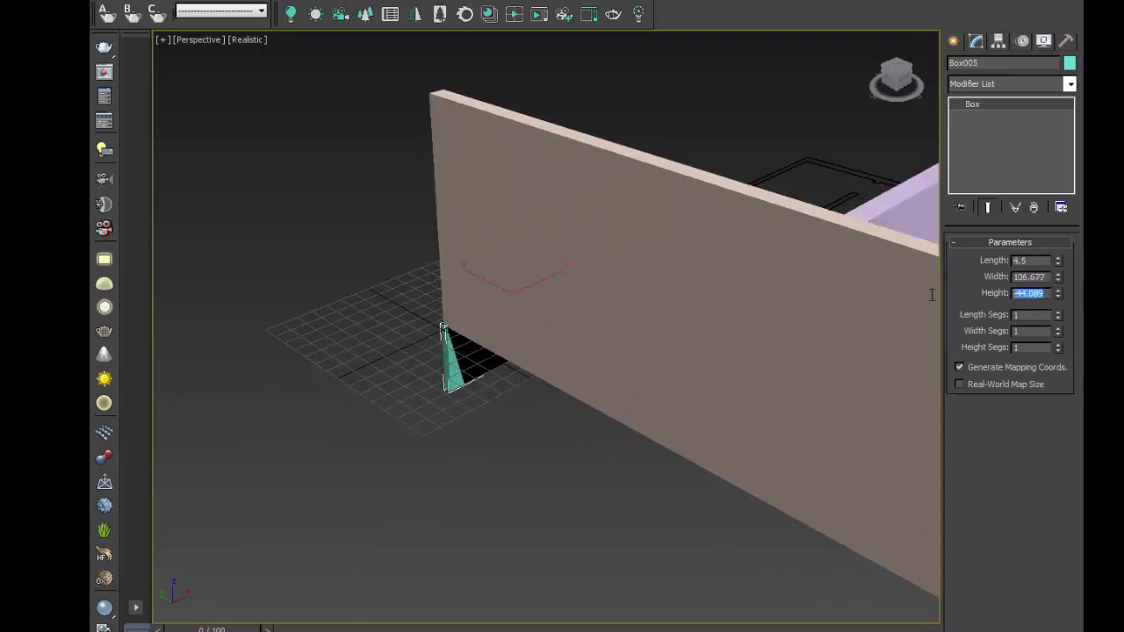
text(110.68)
key(Return)
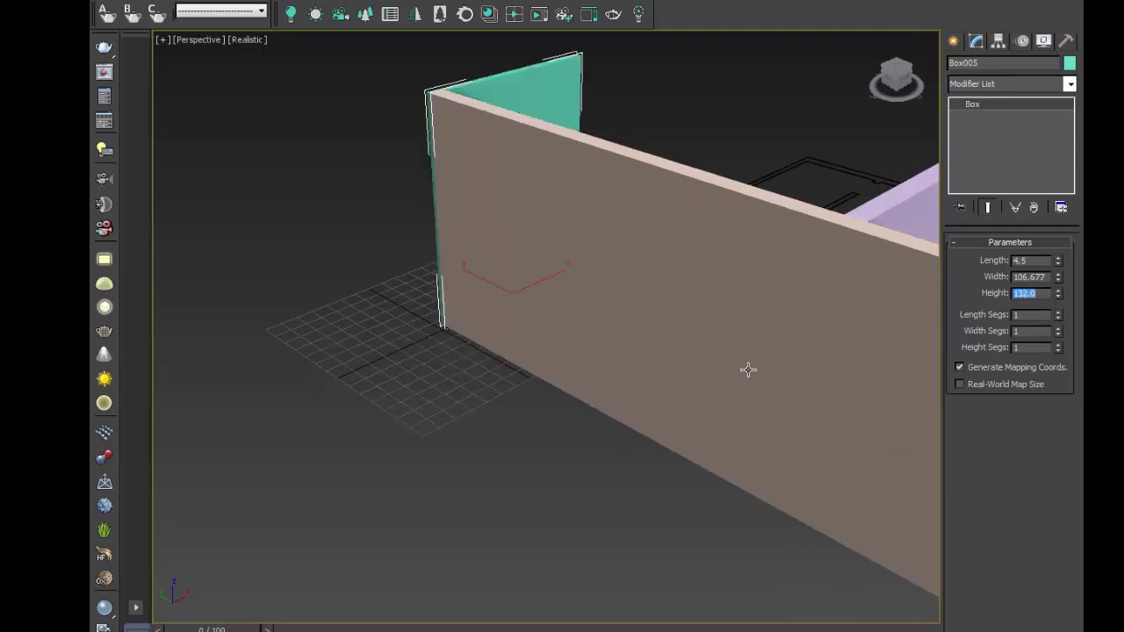
mouse_move(603, 351)
alt+middle_down()
mouse_move(238, 406)
mouse_move(599, 384)
alt+middle_up()
scroll(599, 384, down, 3)
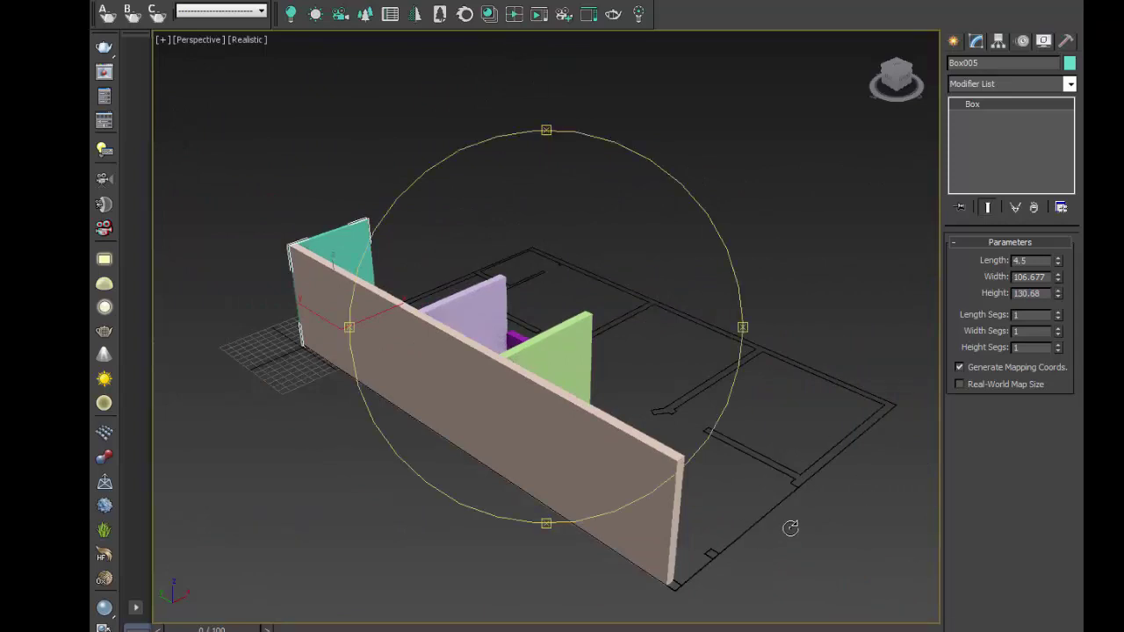
alt+middle_drag(790, 527, 760, 534)
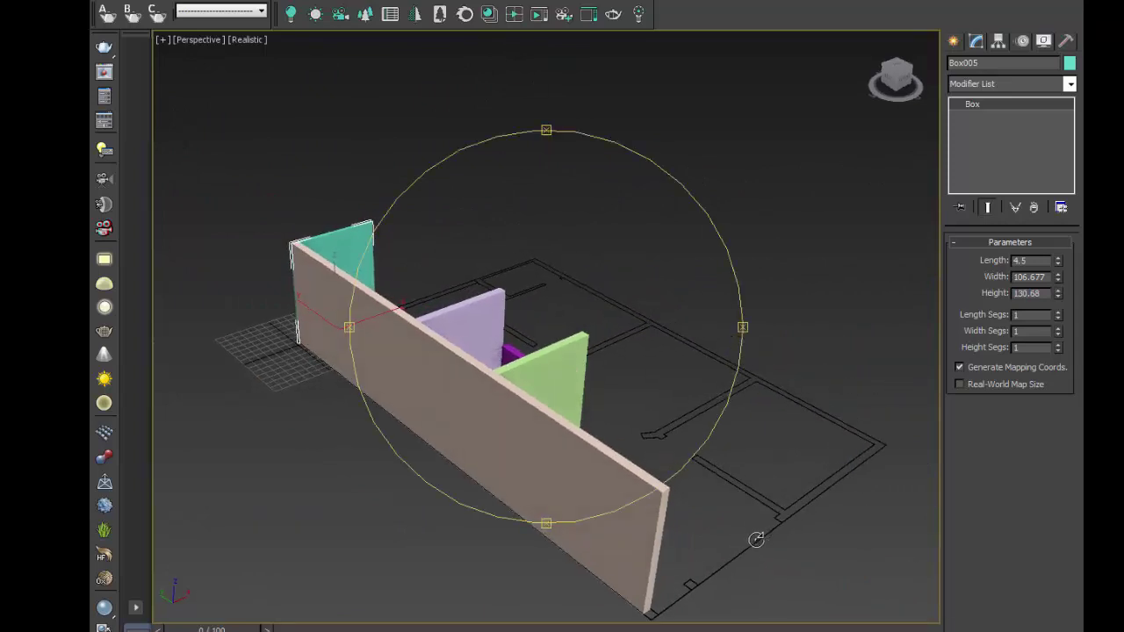
text(132)
key(Return)
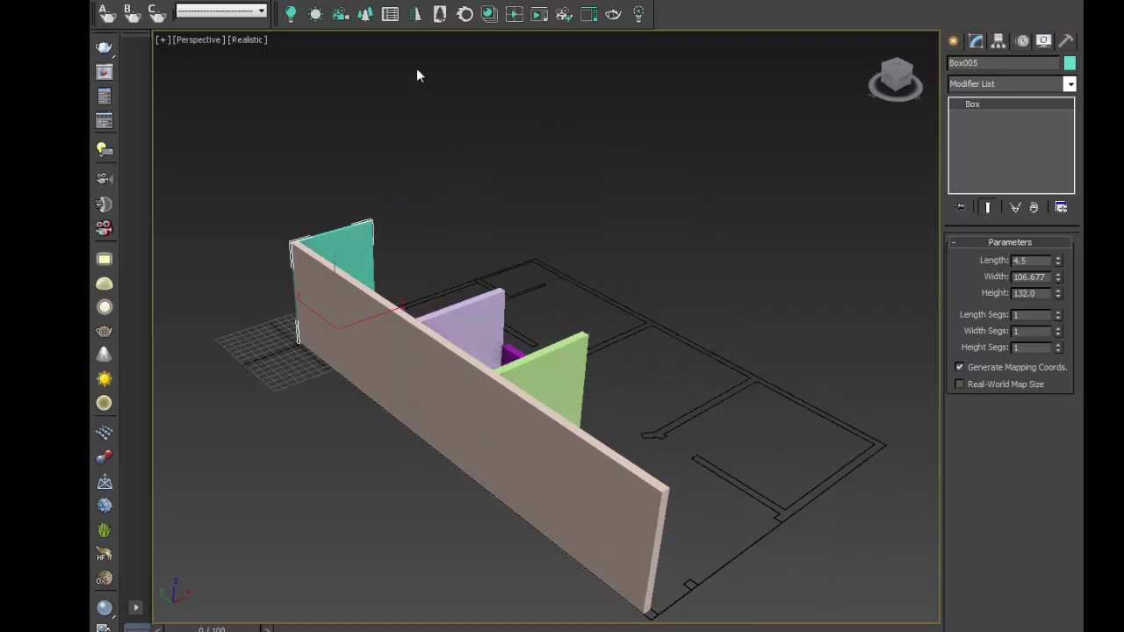
- Deselect the teal wall and orbit the view around the raised walls
click(782, 338)
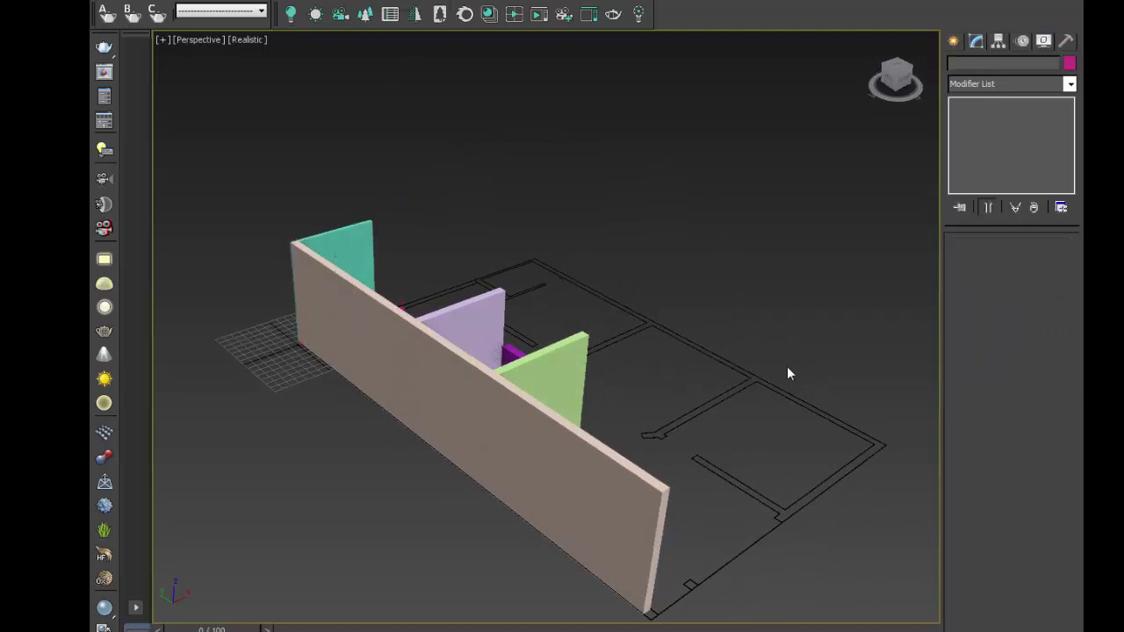
mouse_move(787, 366)
middle_down()
mouse_move(721, 341)
mouse_move(773, 344)
middle_up()
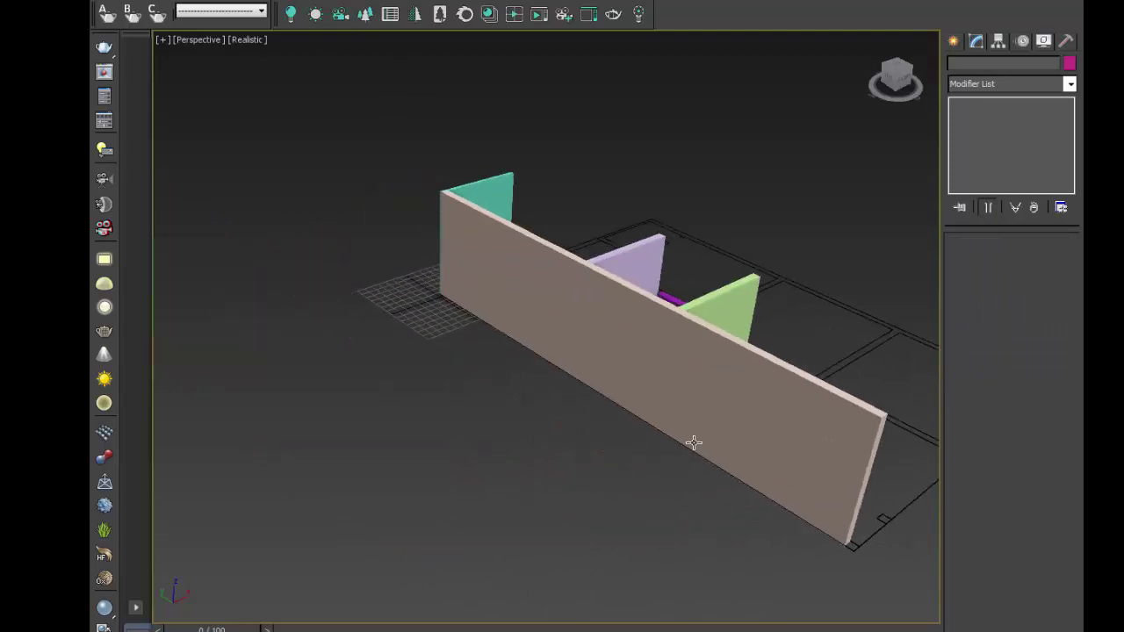
alt+middle_drag(694, 442, 569, 431)
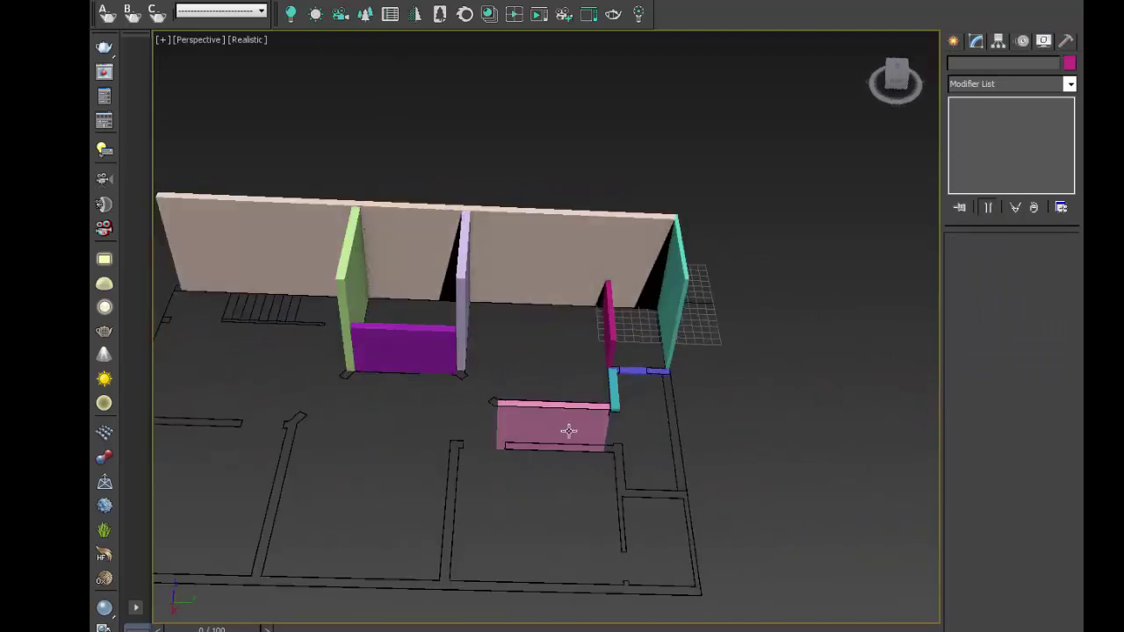
- Raise the short cyan wall piece to height 132
scroll(569, 431, up, 5)
scroll(630, 430, down, 5)
scroll(600, 363, up, 1)
scroll(618, 381, up, 3)
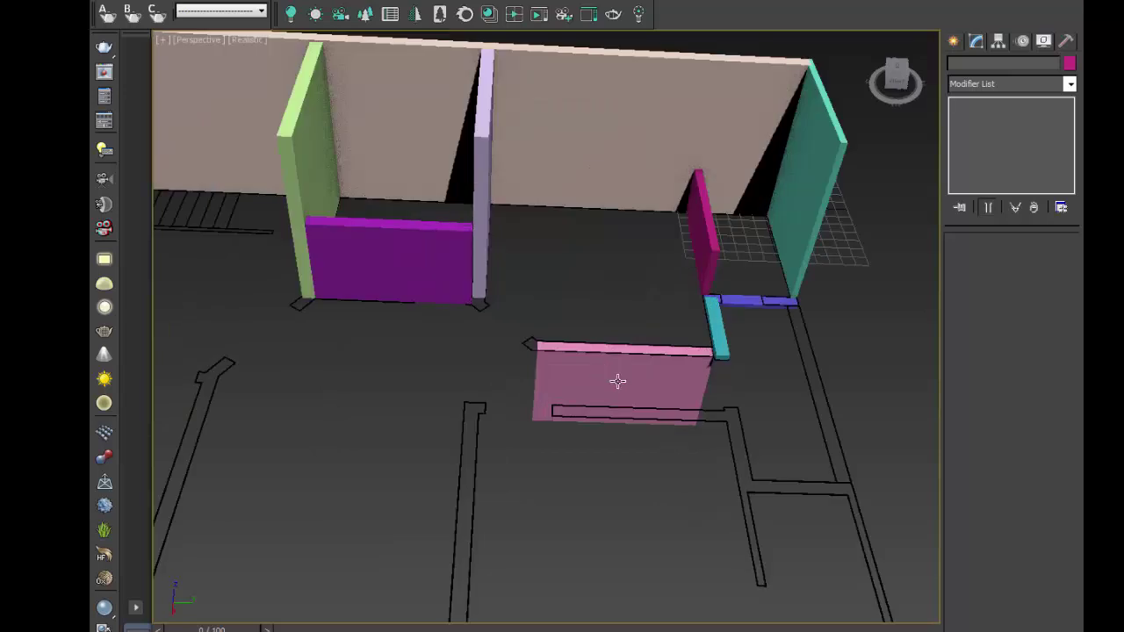
click(618, 380)
click(409, 254)
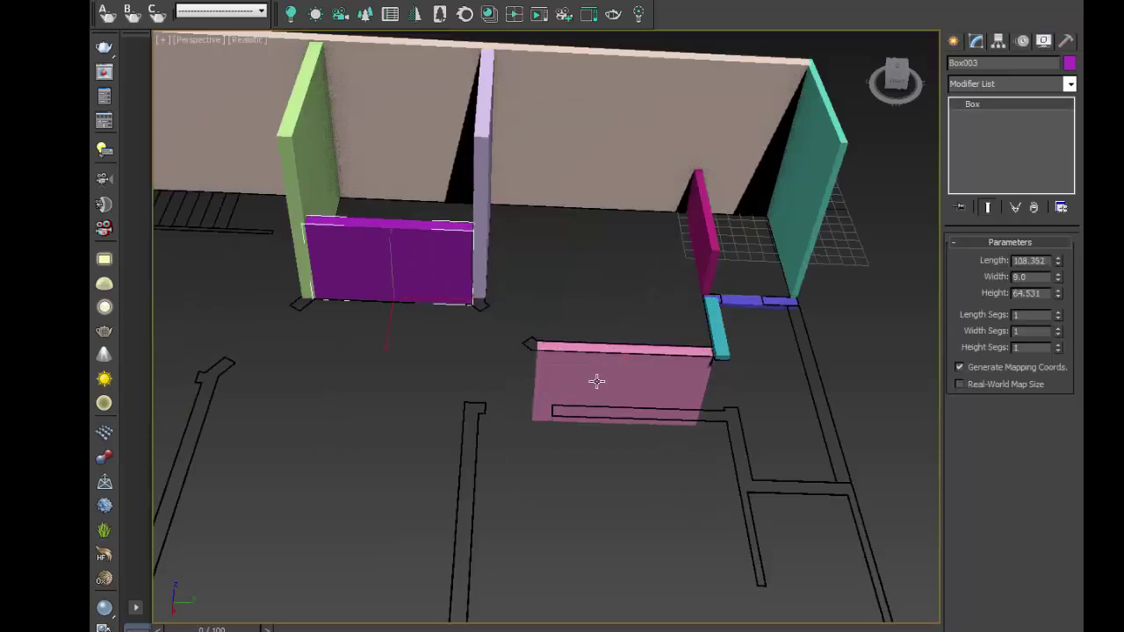
ctrl+click(684, 345)
click(721, 320)
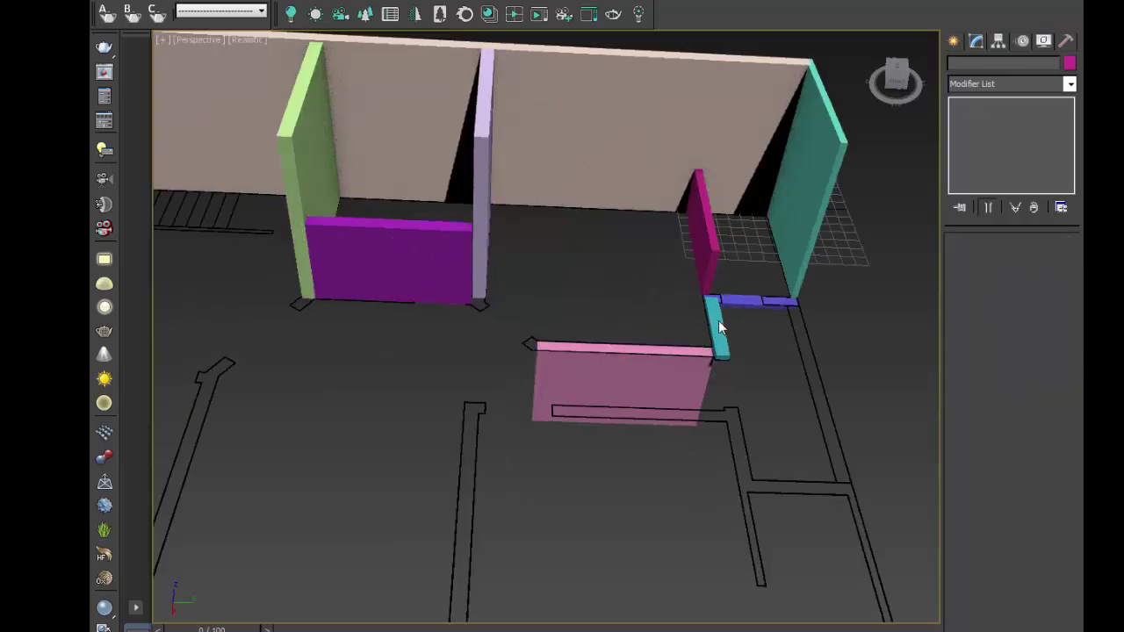
drag(1044, 296, 966, 294)
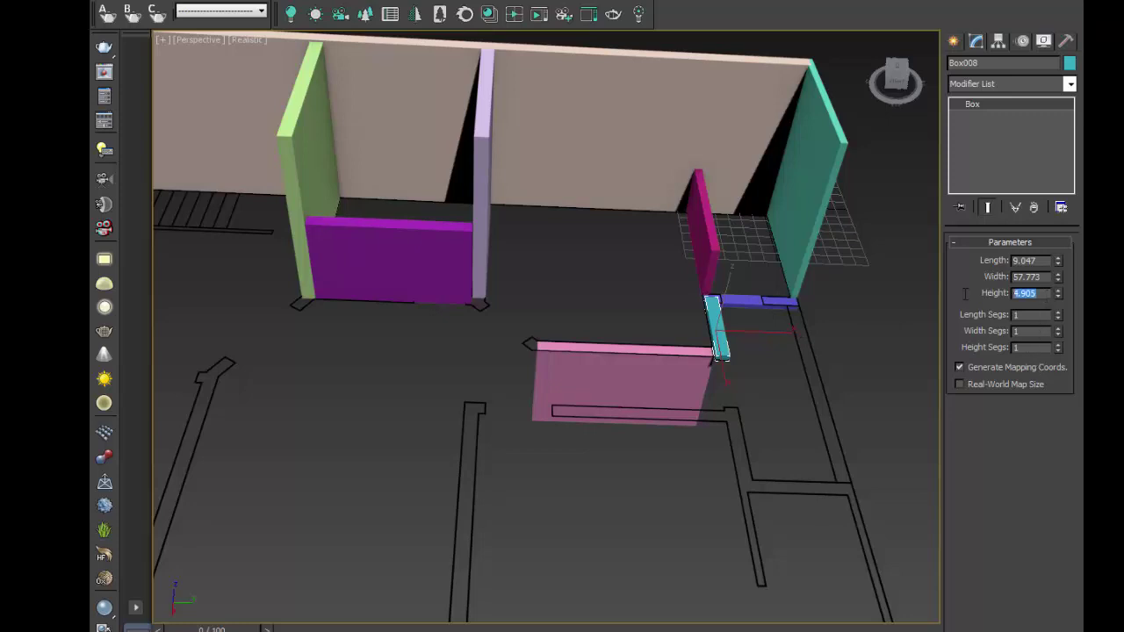
text(11)
key(Return)
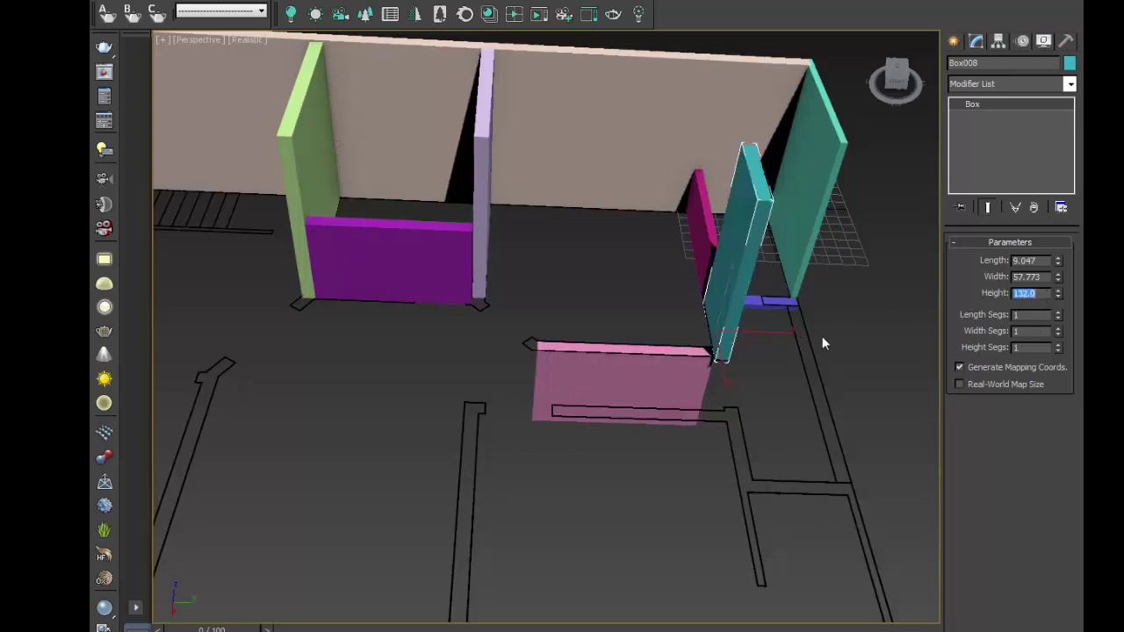
- Set the pink wall, the small blue piece and the purple wall to height 132
click(674, 379)
drag(1049, 297, 978, 299)
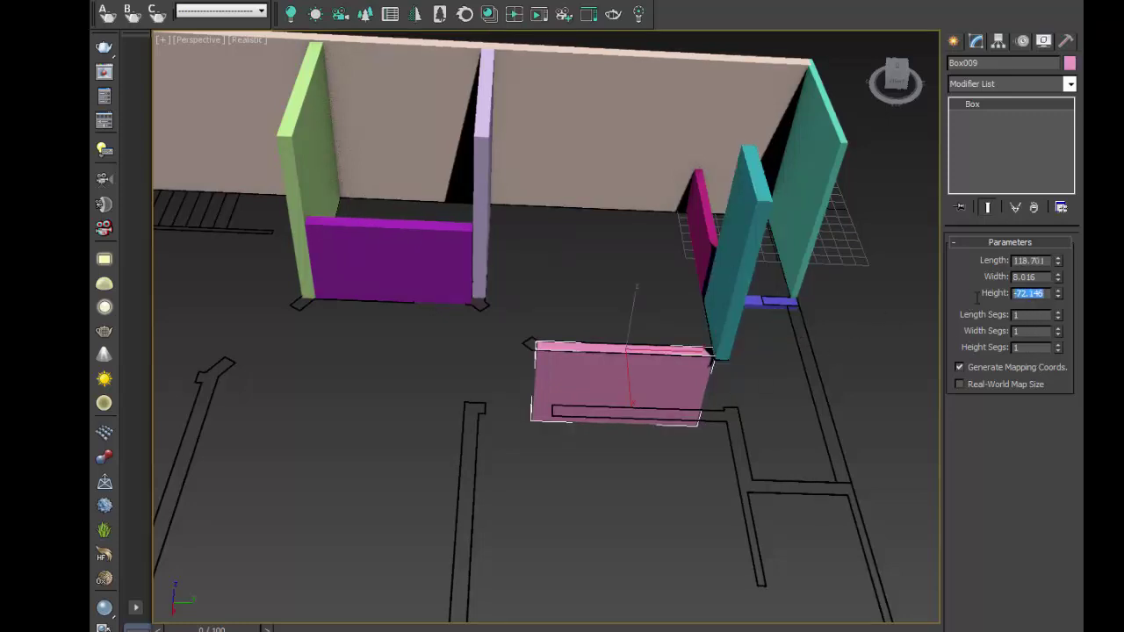
text(112)
key(Return)
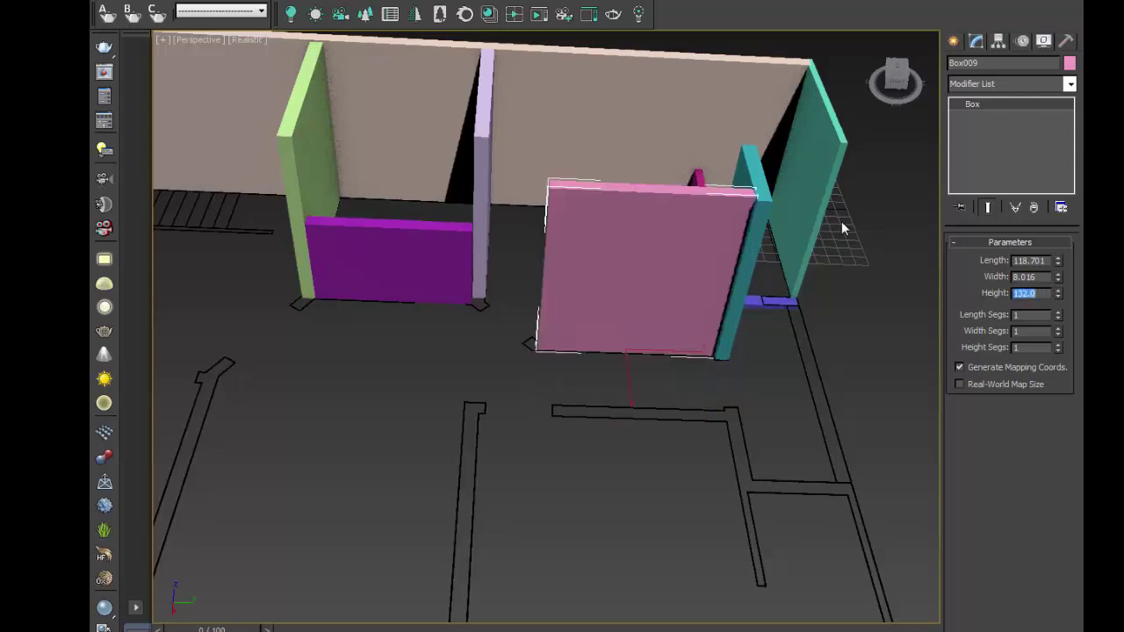
click(763, 302)
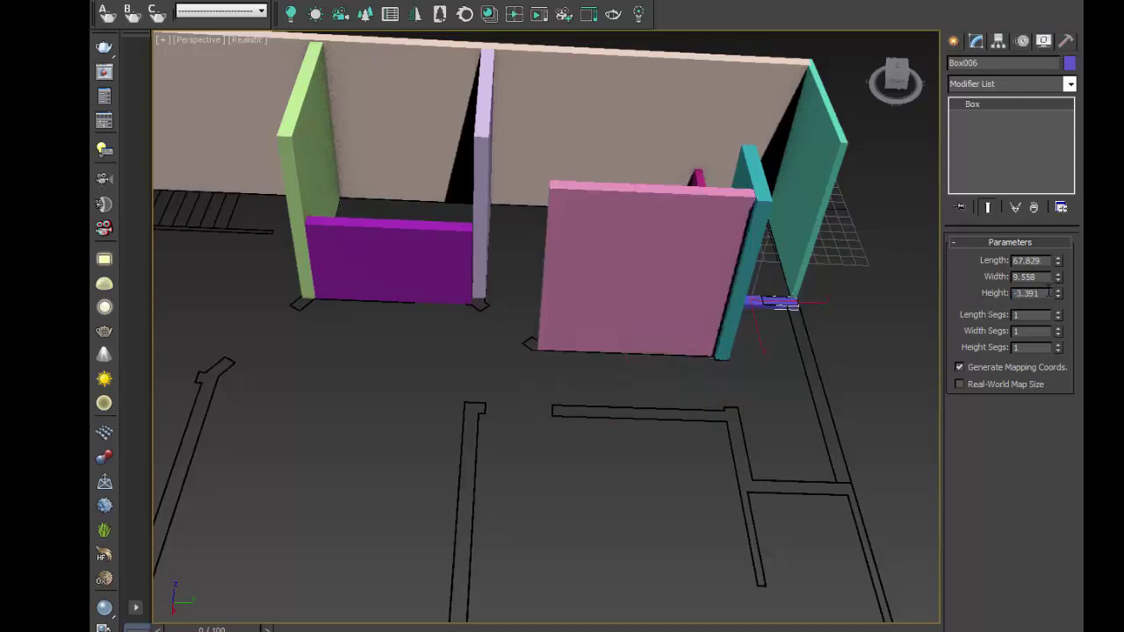
text(1)
text(1)
key(Return)
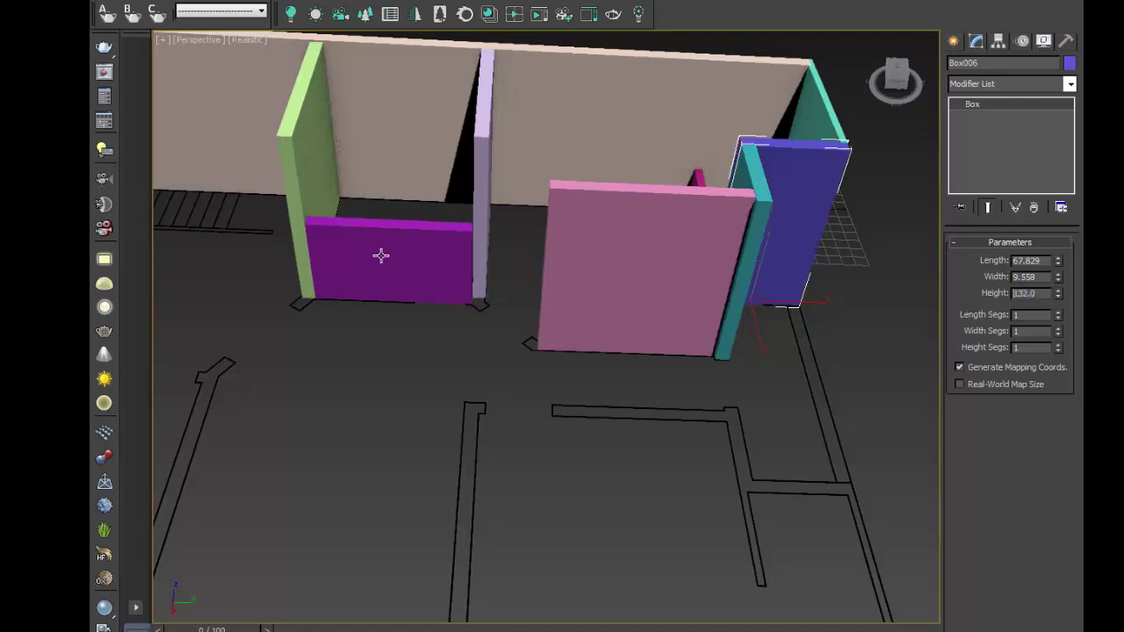
click(385, 290)
drag(1046, 294, 964, 302)
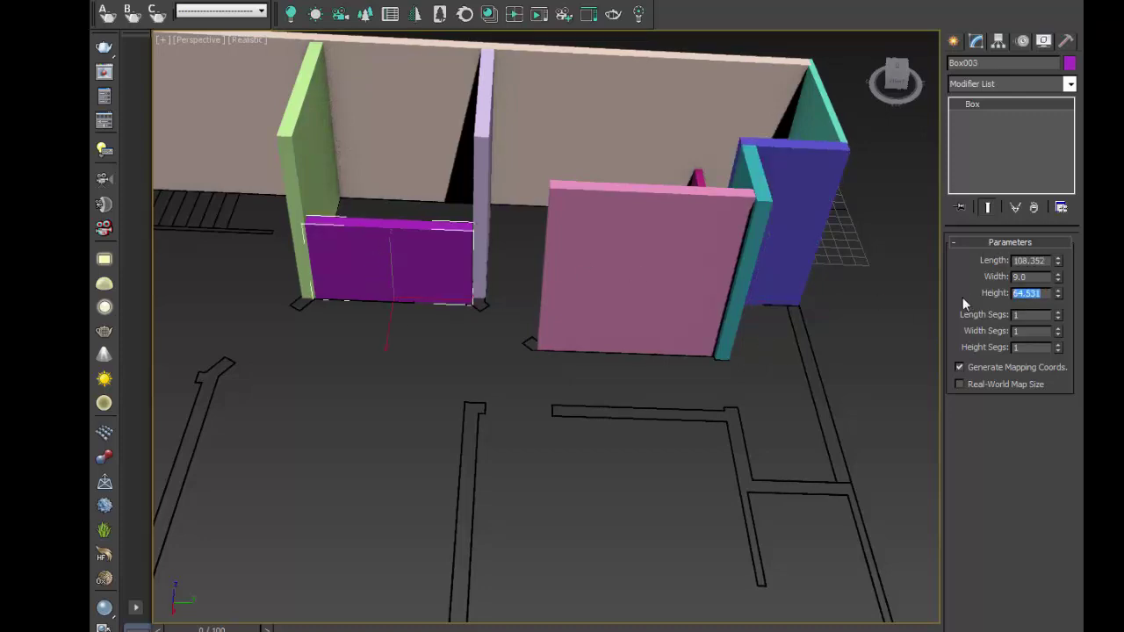
text(132)
key(Return)
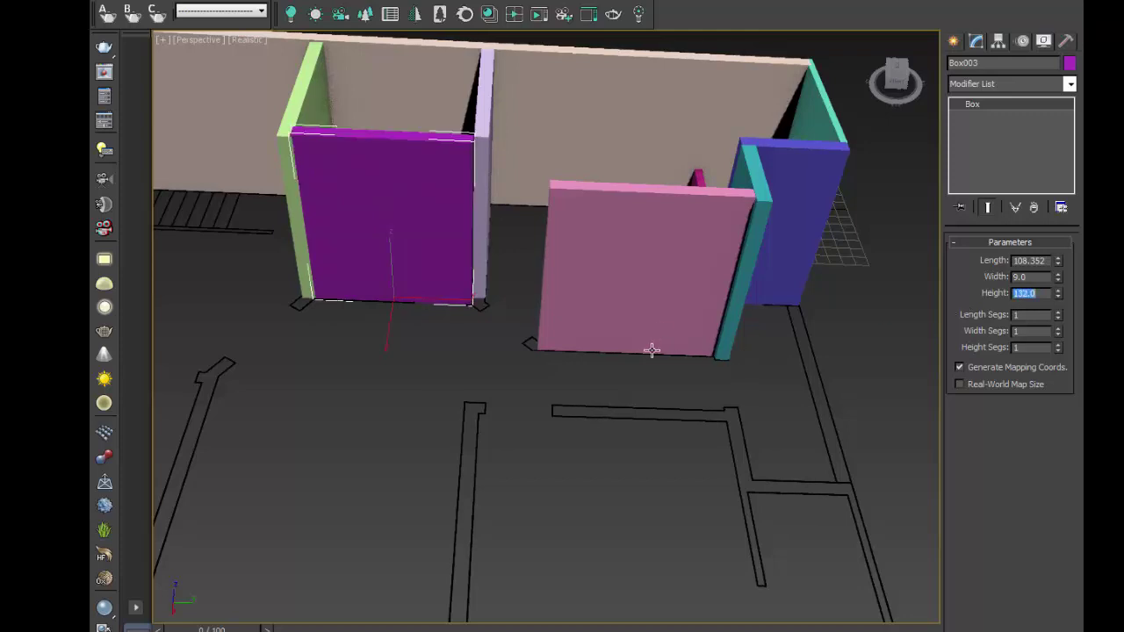
- Raise the thin magenta wall to height 132 and review the walls over the plan
alt+middle_drag(652, 350, 703, 351)
click(692, 345)
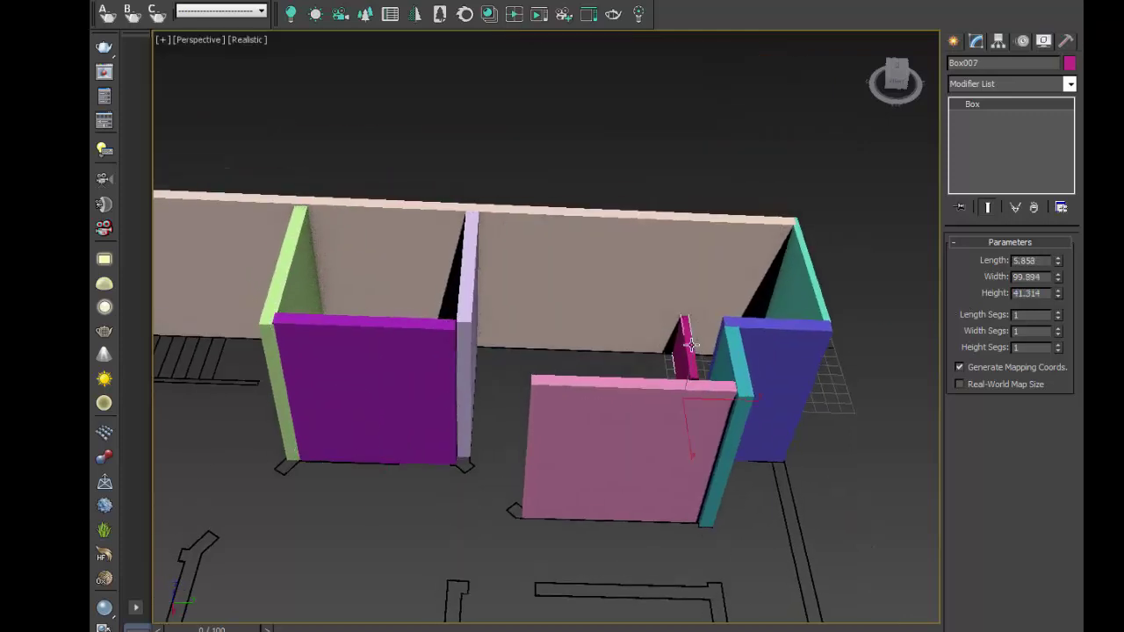
drag(1044, 296, 949, 295)
text(112)
key(Return)
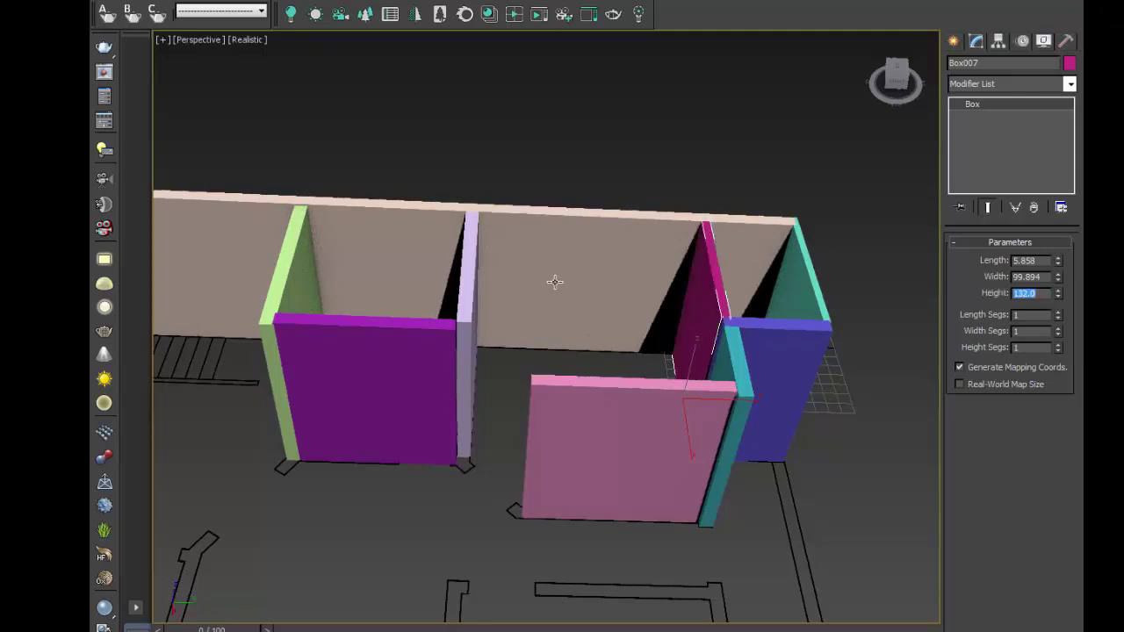
middle_drag(616, 445, 677, 206)
scroll(650, 263, down, 5)
scroll(615, 325, up, 3)
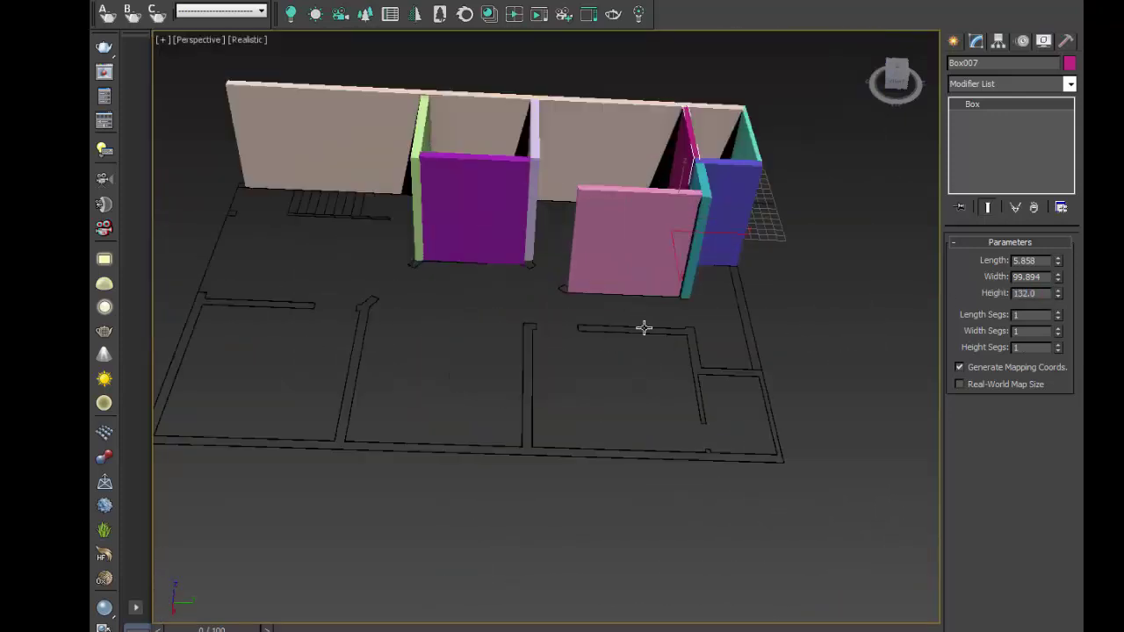
scroll(645, 327, up, 5)
scroll(732, 263, up, 2)
mouse_move(512, 290)
middle_down()
mouse_move(582, 339)
mouse_move(529, 305)
middle_up()
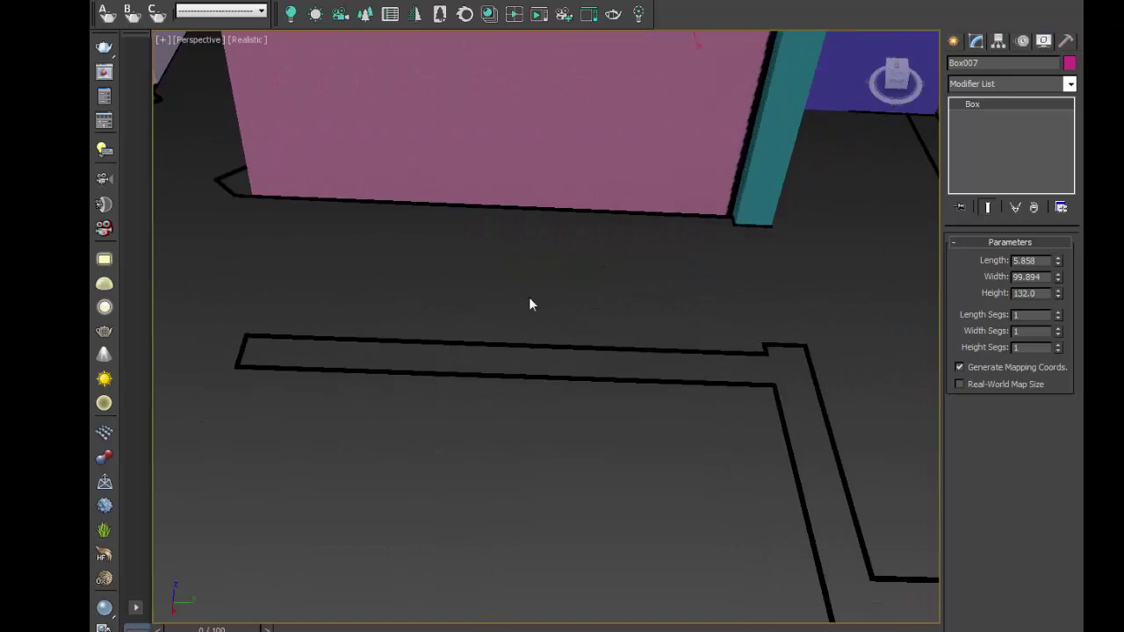
scroll(530, 305, down, 3)
middle_drag(660, 339, 581, 310)
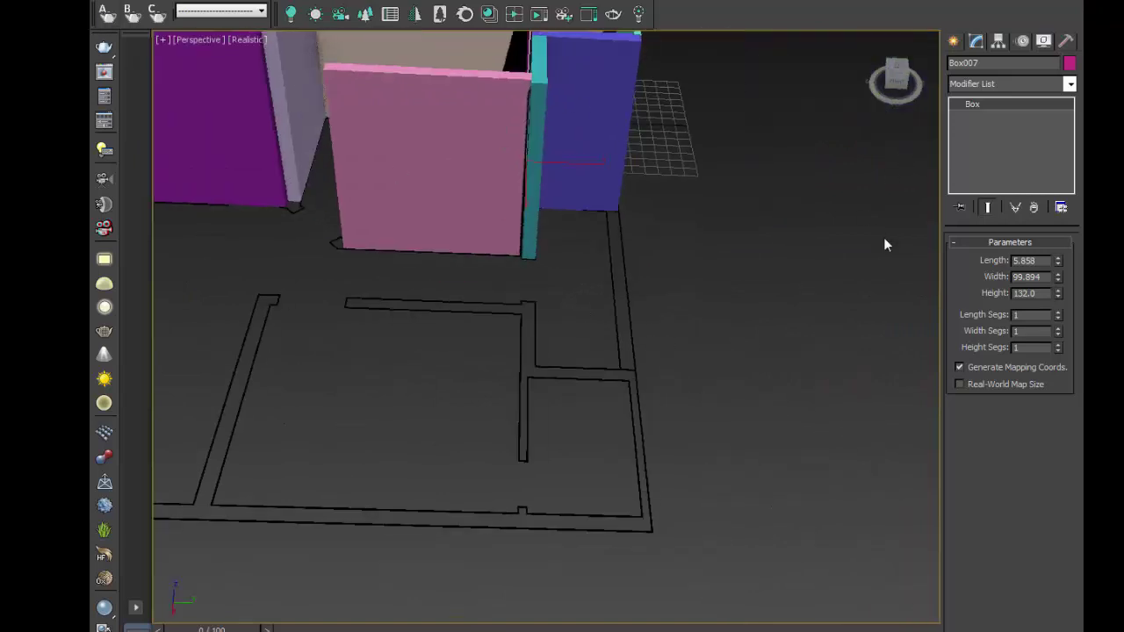
- Draw Box010 along the right outer wall with height 132 and length 9' (8.91)
click(954, 41)
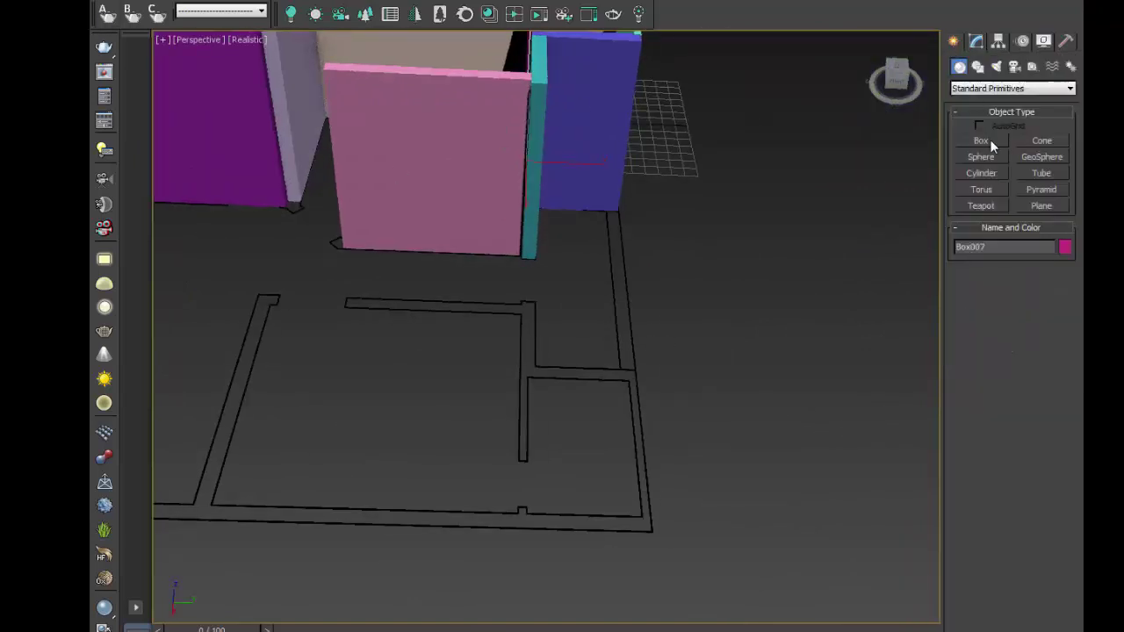
click(982, 141)
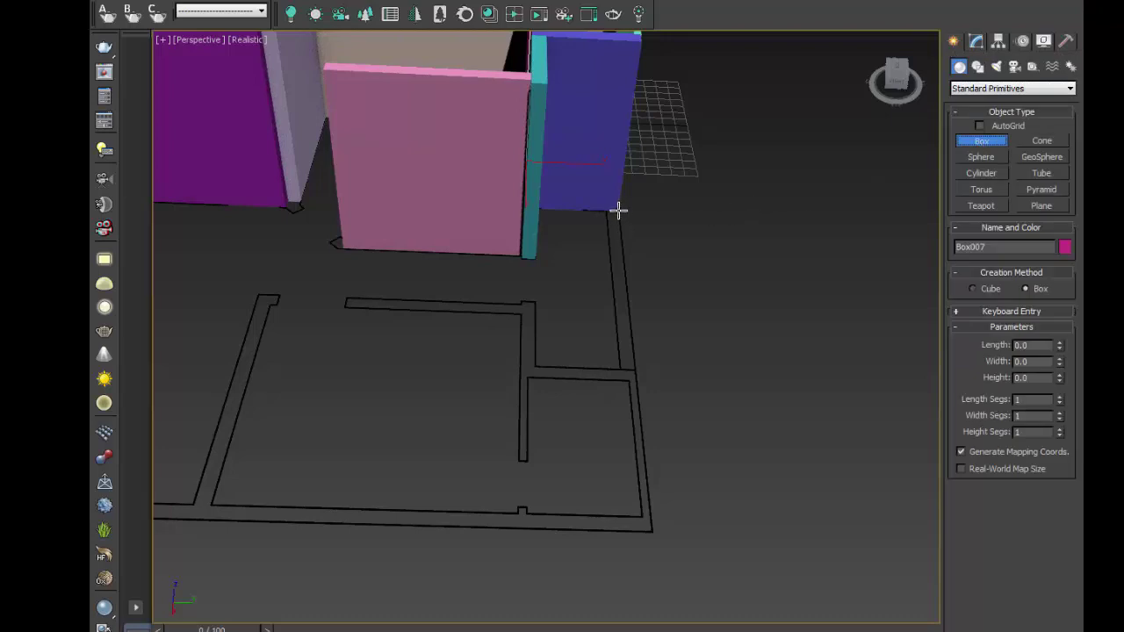
drag(620, 209, 637, 530)
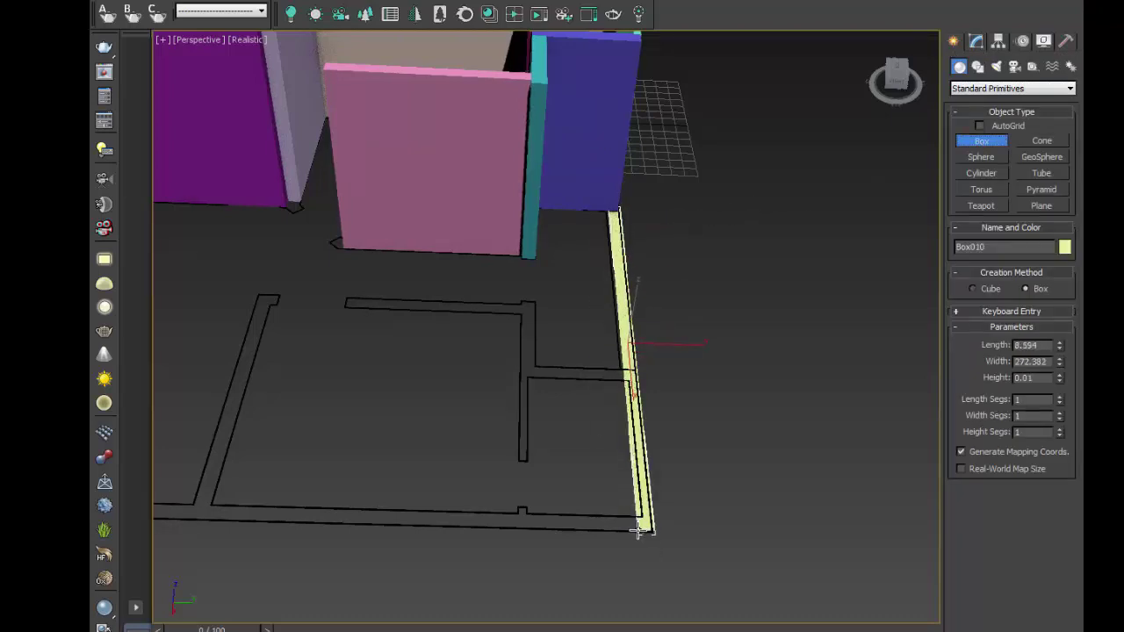
double_click(1041, 378)
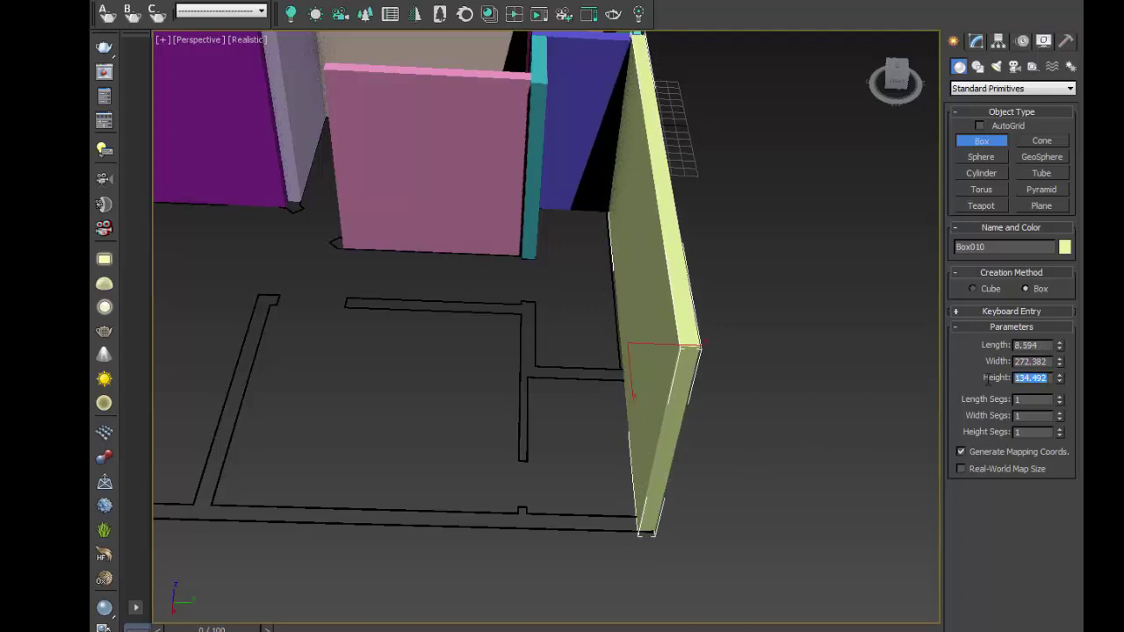
text(112.0)
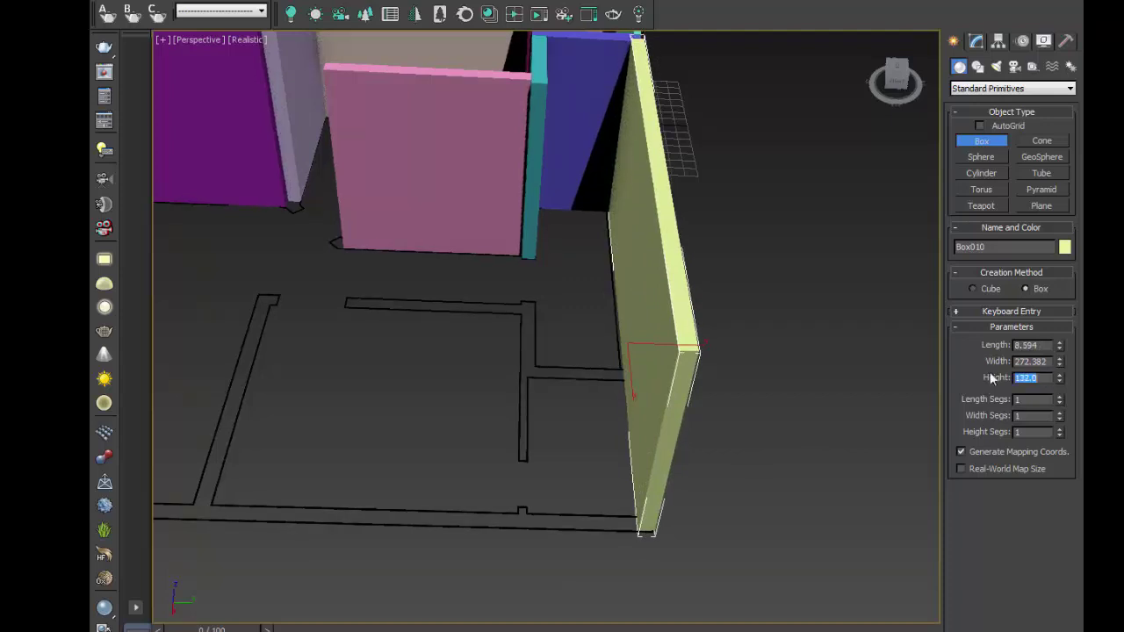
key(shift+Tab)
key(shift+Tab)
text(9')
key(Return)
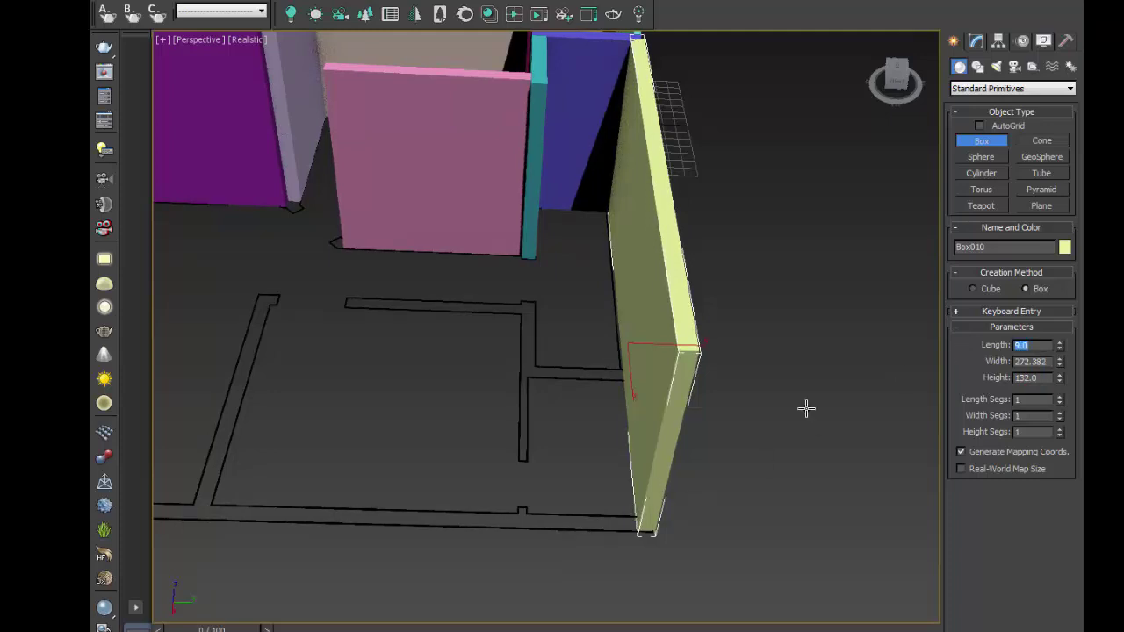
middle_drag(633, 485, 677, 463)
key(z)
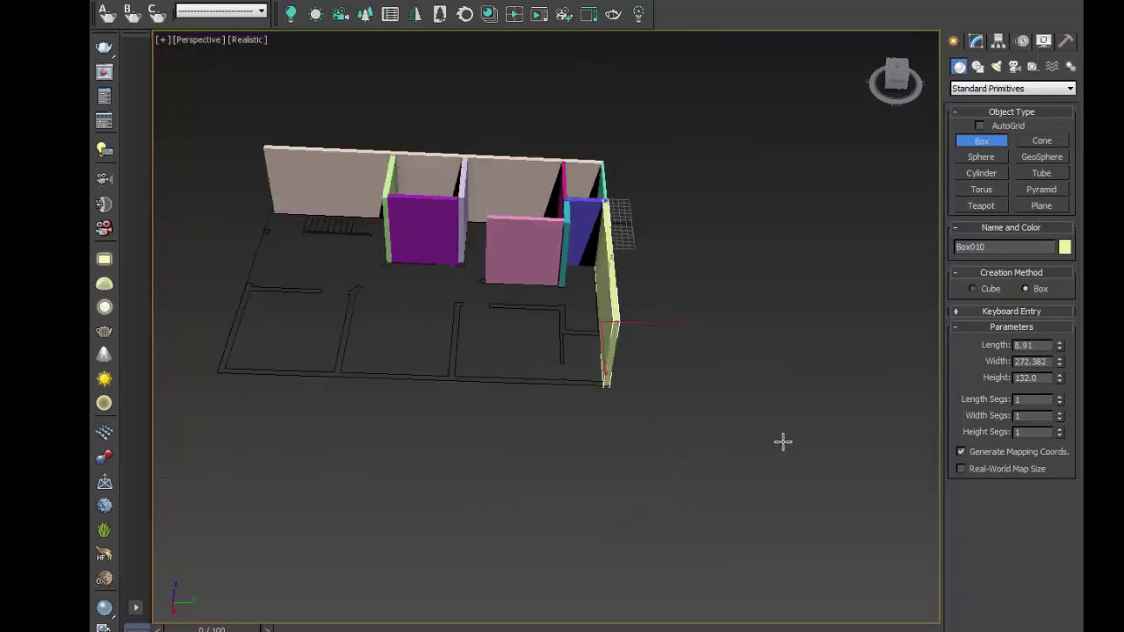
mouse_move(425, 413)
alt+middle_down()
mouse_move(552, 426)
mouse_move(515, 384)
mouse_move(611, 407)
alt+middle_up()
scroll(611, 407, up, 5)
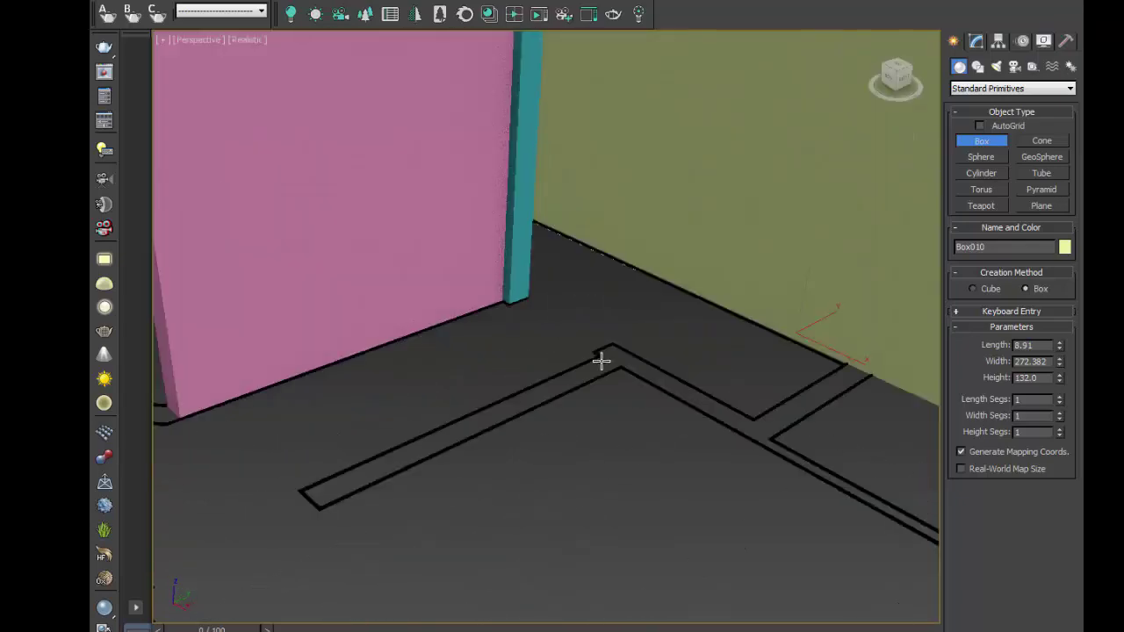
middle_drag(603, 359, 522, 279)
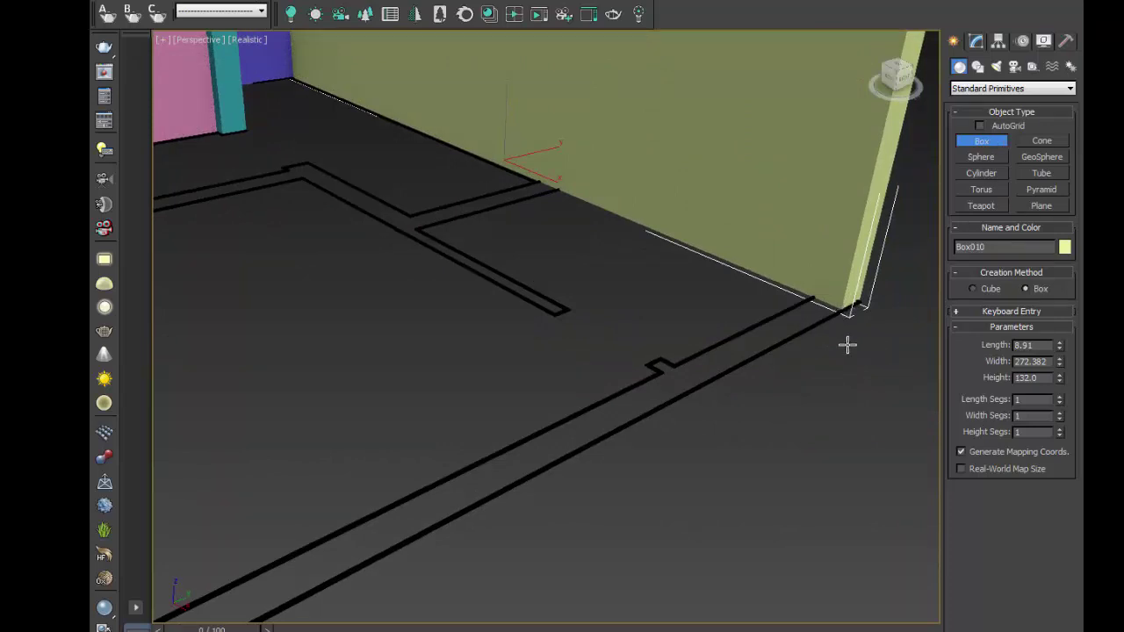
mouse_move(852, 307)
mouse_down()
mouse_move(777, 327)
mouse_move(620, 430)
mouse_move(234, 530)
mouse_move(175, 615)
mouse_move(214, 585)
mouse_up()
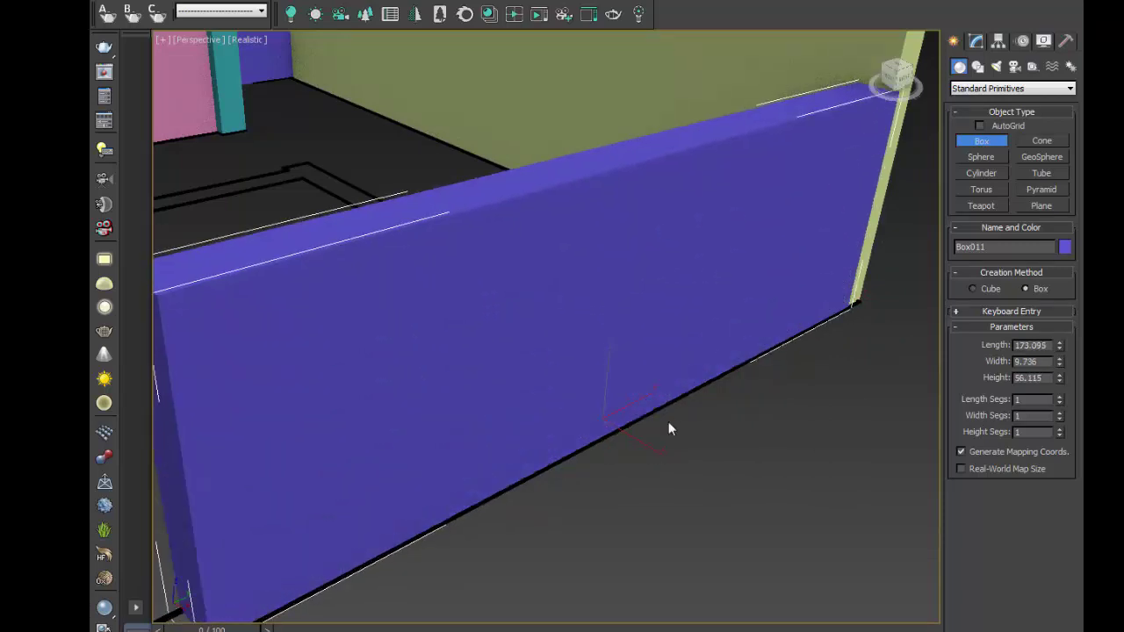
right_click(667, 422)
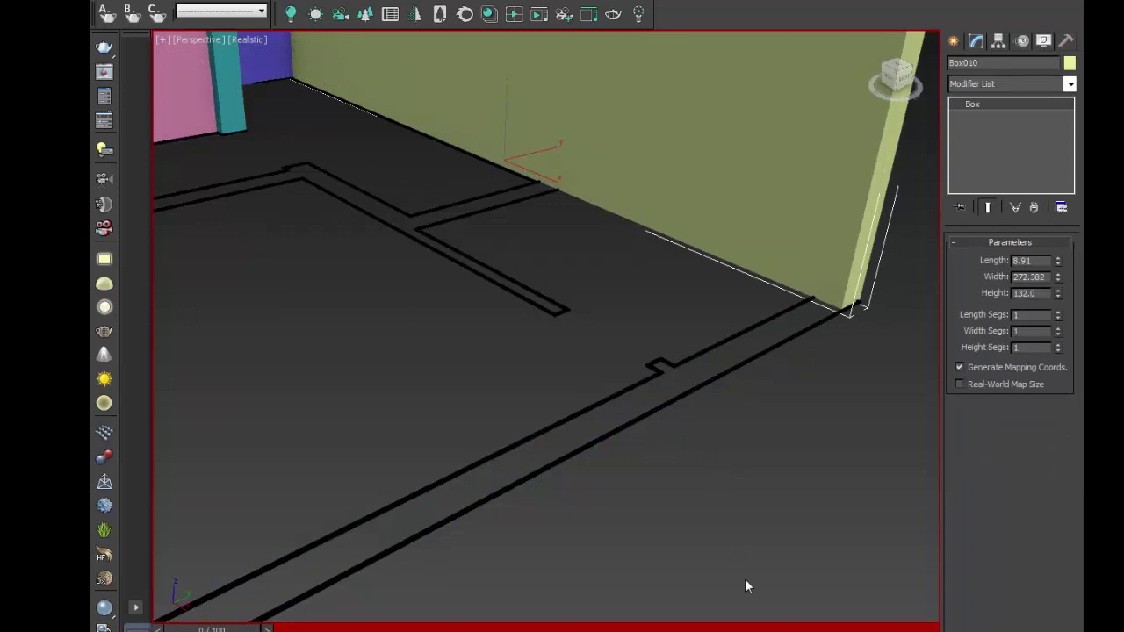
key(n)
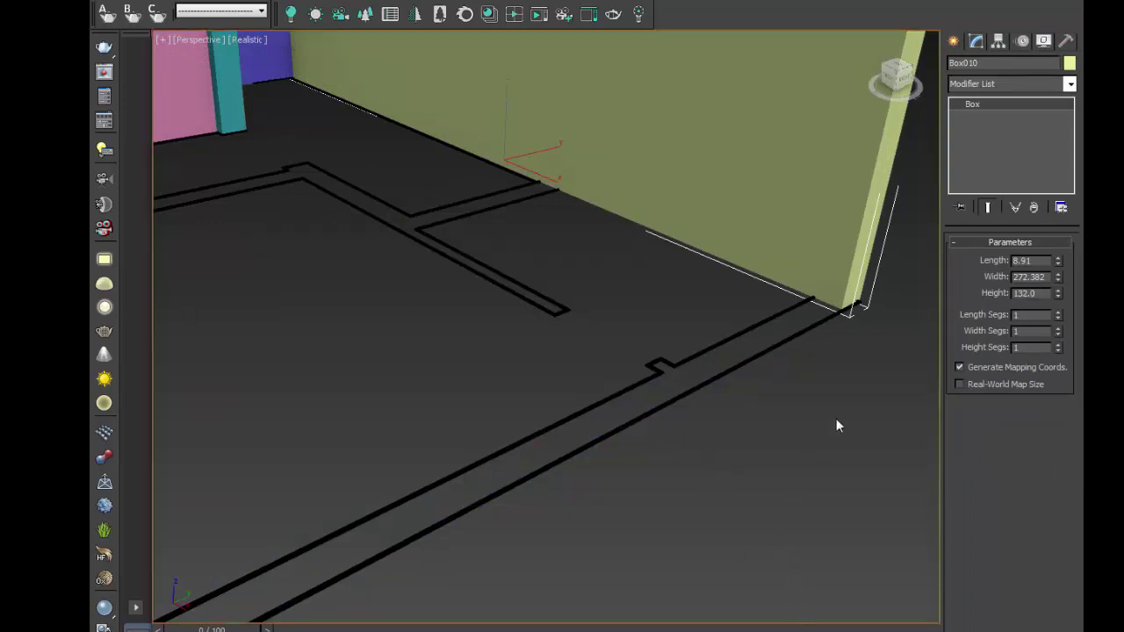
scroll(836, 426, down, 3)
scroll(909, 387, down, 5)
scroll(703, 434, down, 2)
scroll(492, 339, up, 3)
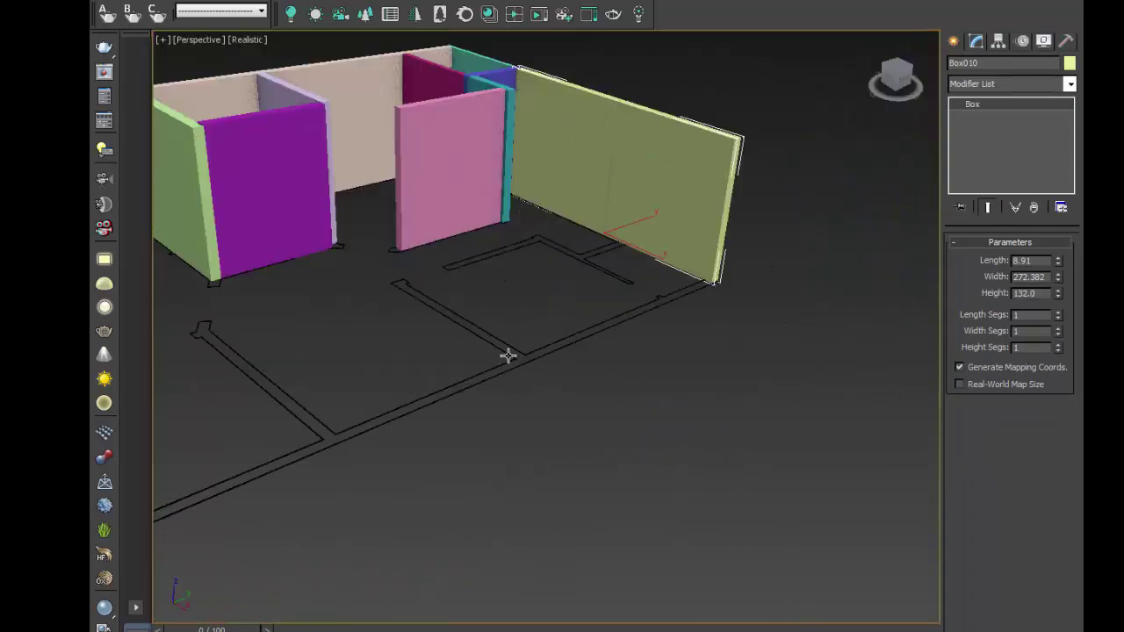
- Draw Box011 along the front floor line at height 132, then restore the four-view layout
click(953, 42)
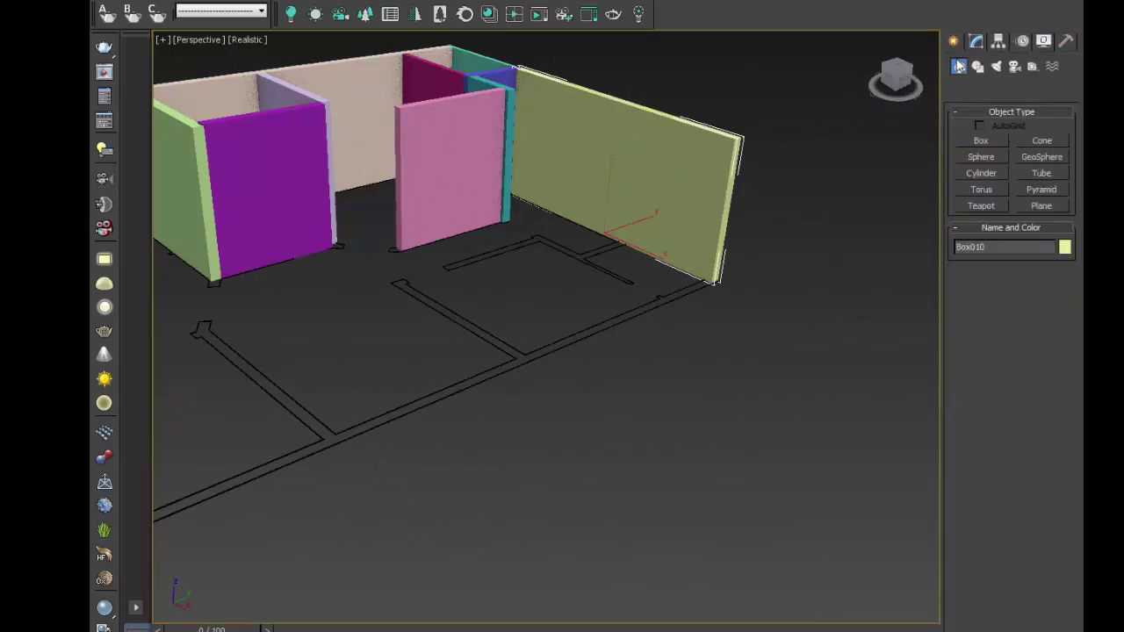
click(982, 139)
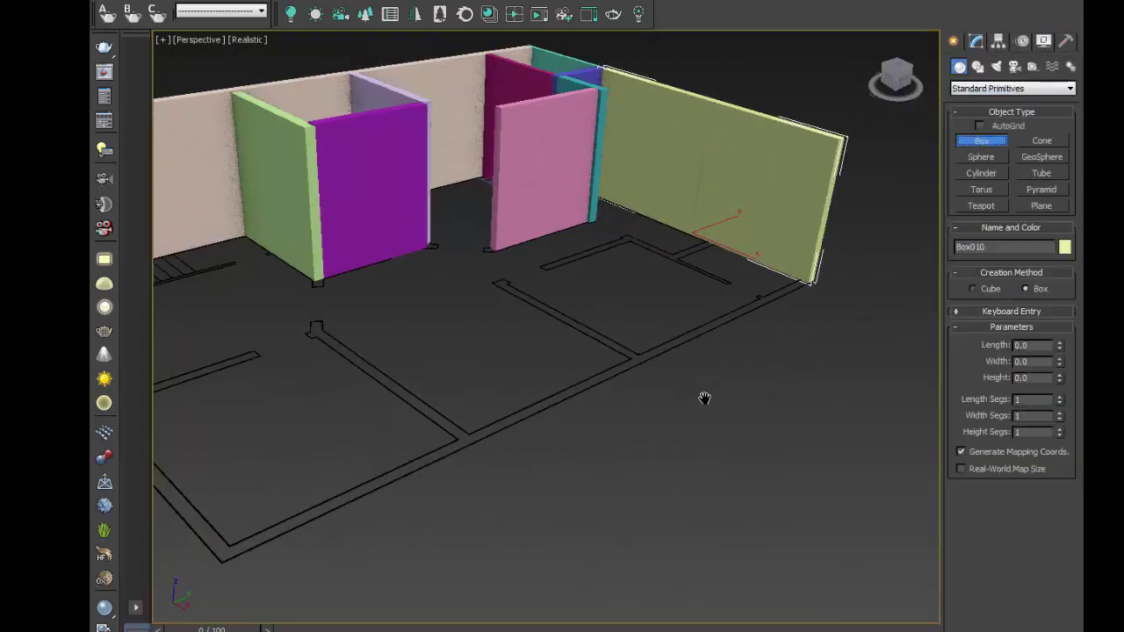
middle_drag(795, 325, 810, 307)
mouse_move(840, 261)
mouse_down()
mouse_move(297, 533)
mouse_move(290, 523)
mouse_up()
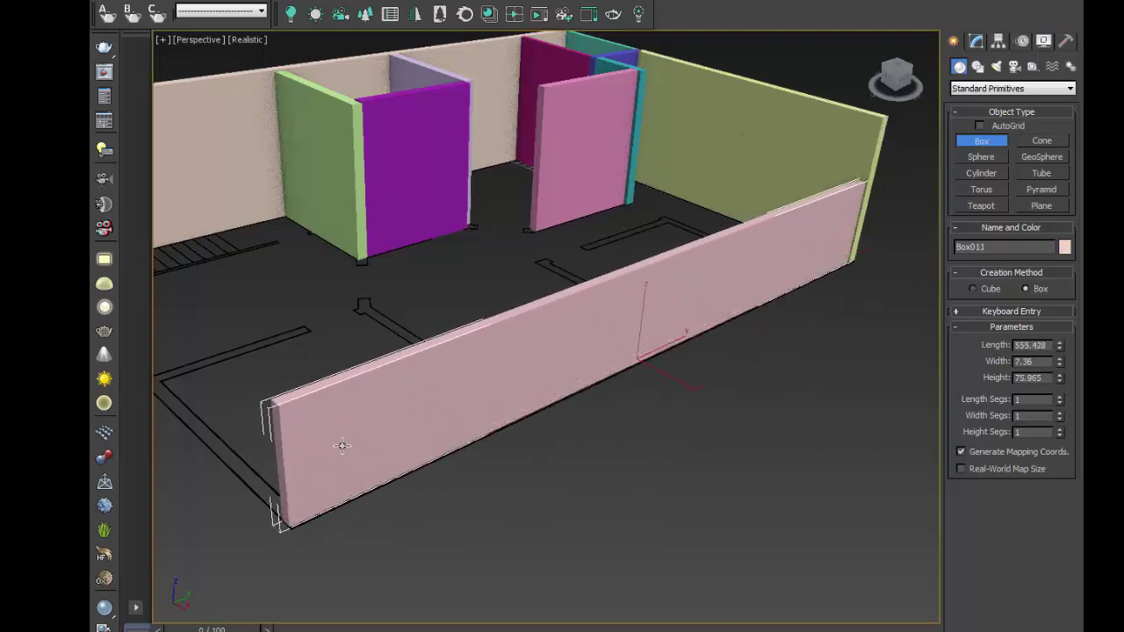
double_click(1050, 378)
text(11)
text(2)
key(Return)
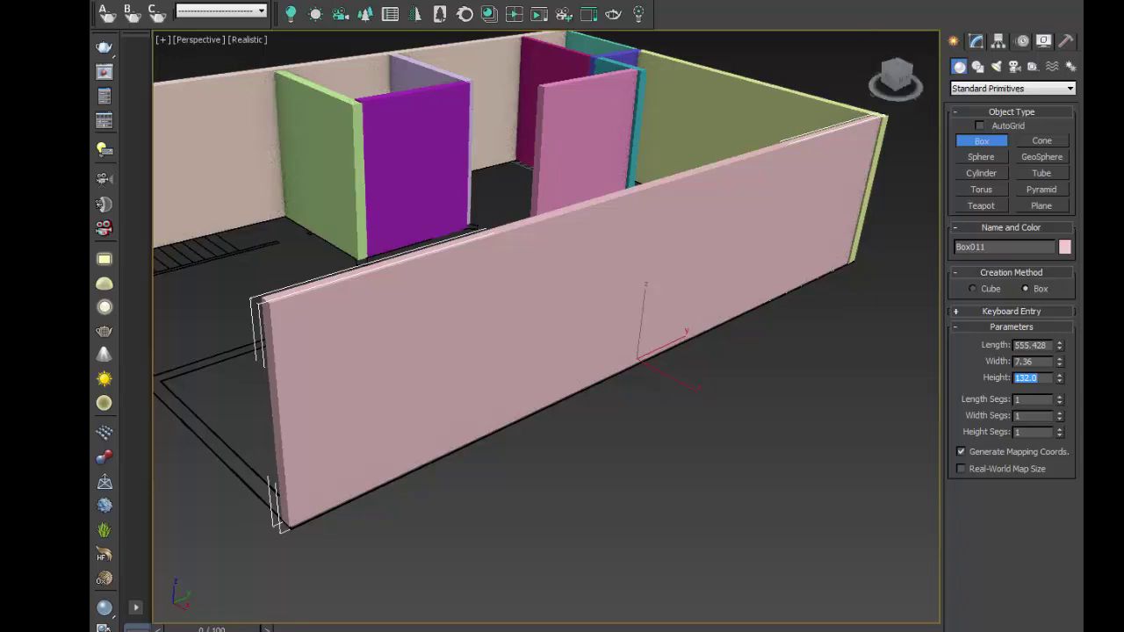
key(alt+w)
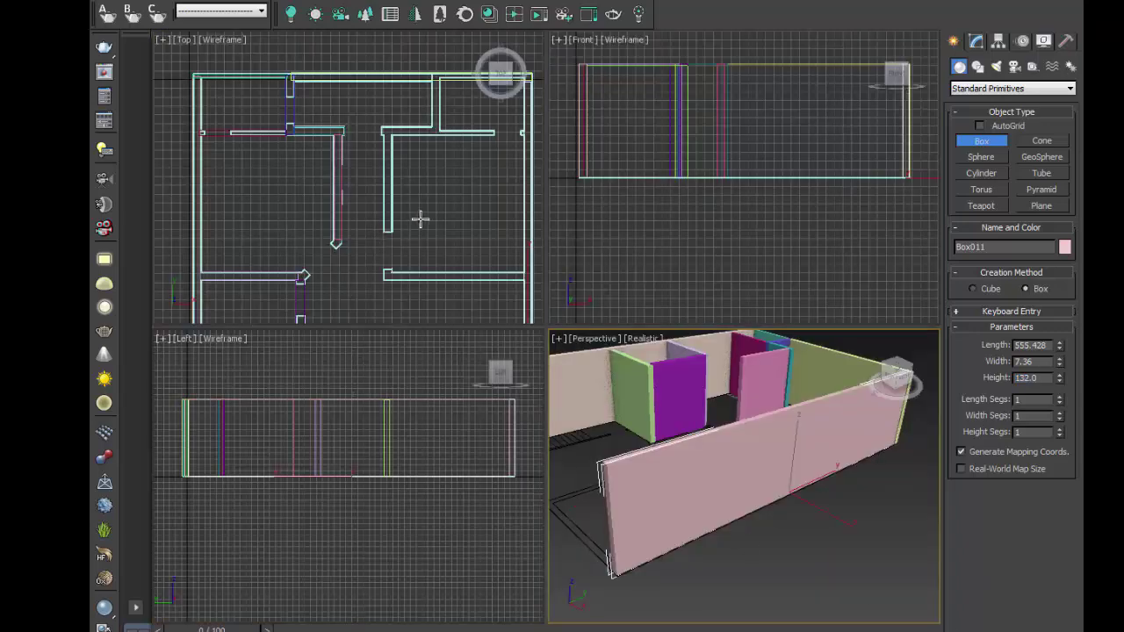
- Make the Top viewport active, maximize it and pan to the upper-right wall corners
click(419, 218)
scroll(398, 177, up, 5)
scroll(214, 208, down, 2)
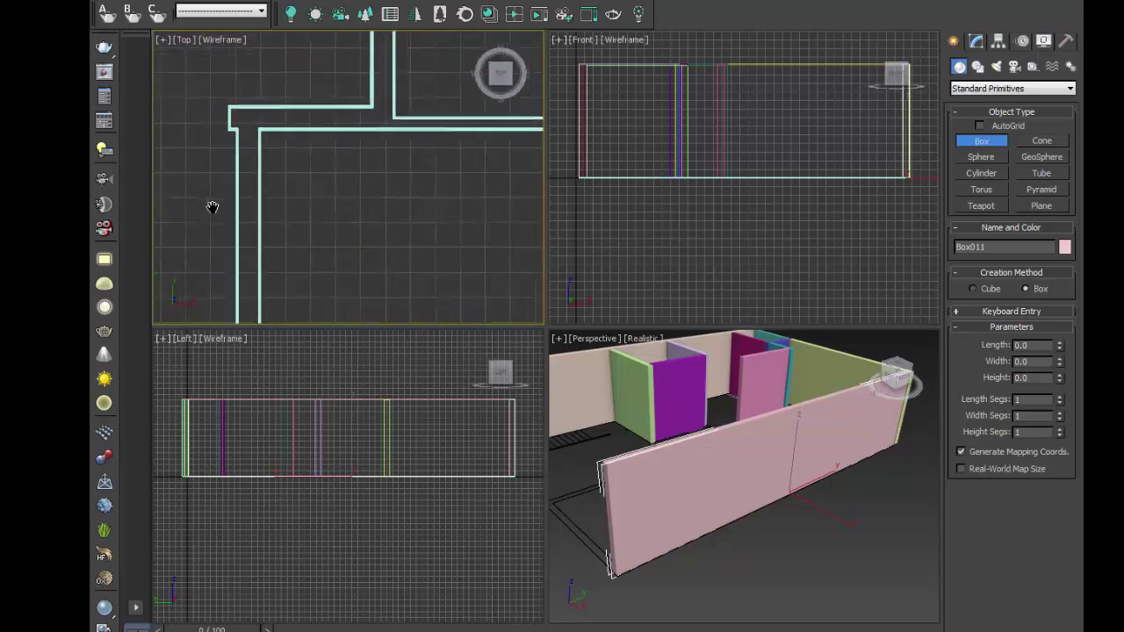
key(alt+w)
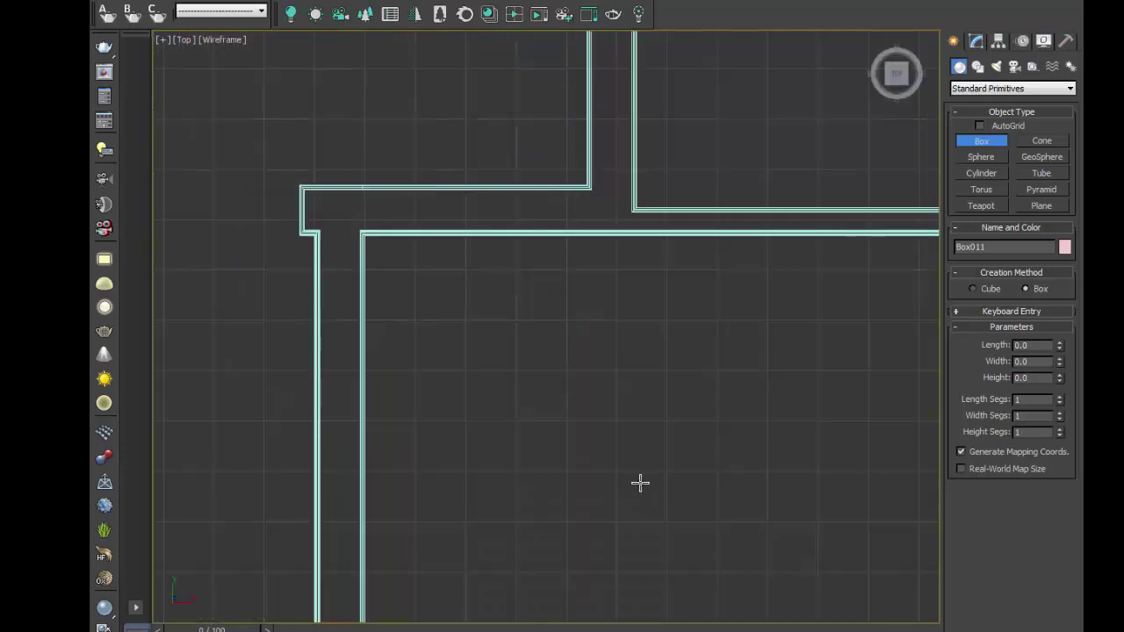
scroll(691, 329, down, 2)
scroll(504, 111, up, 3)
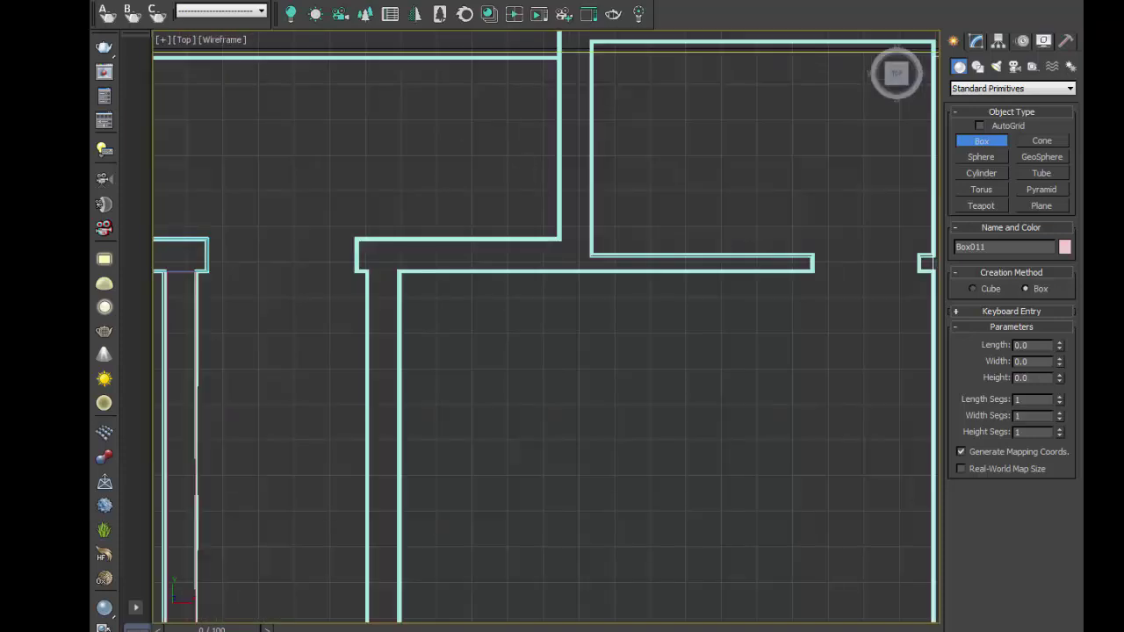
middle_drag(494, 158, 465, 269)
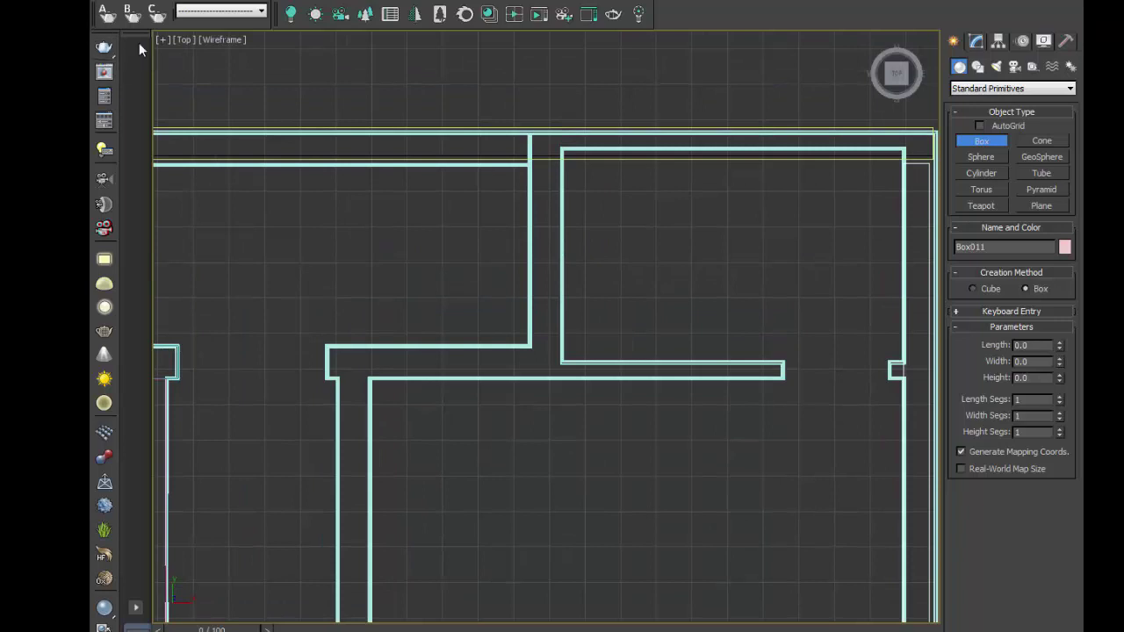
- Trace boxes over the vertical, horizontal and short left interior walls
drag(528, 132, 562, 376)
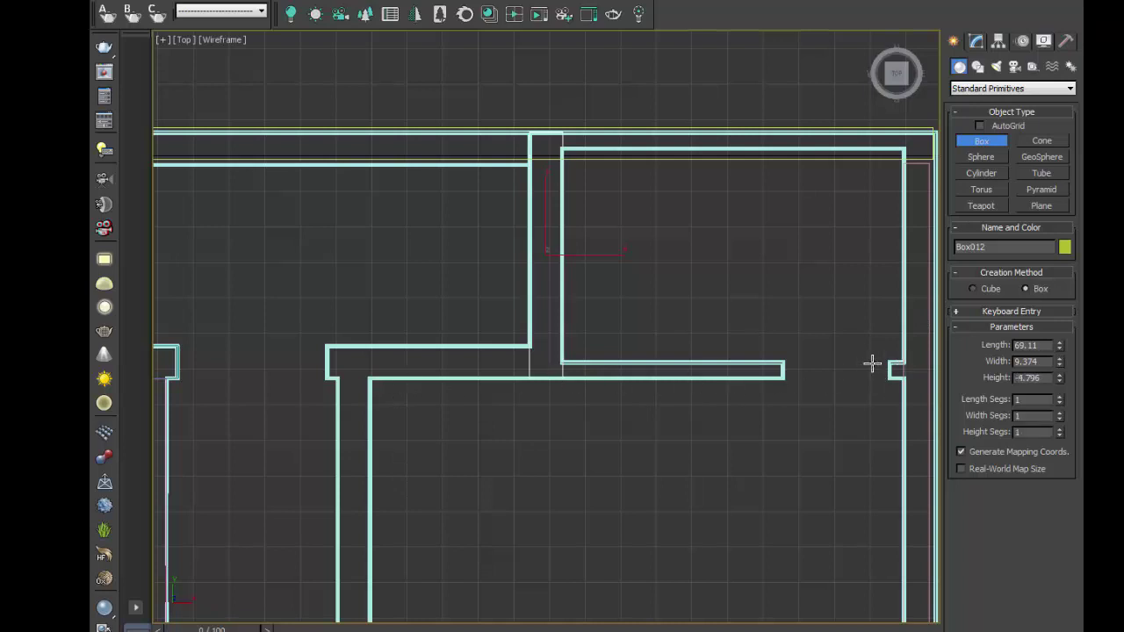
click(907, 358)
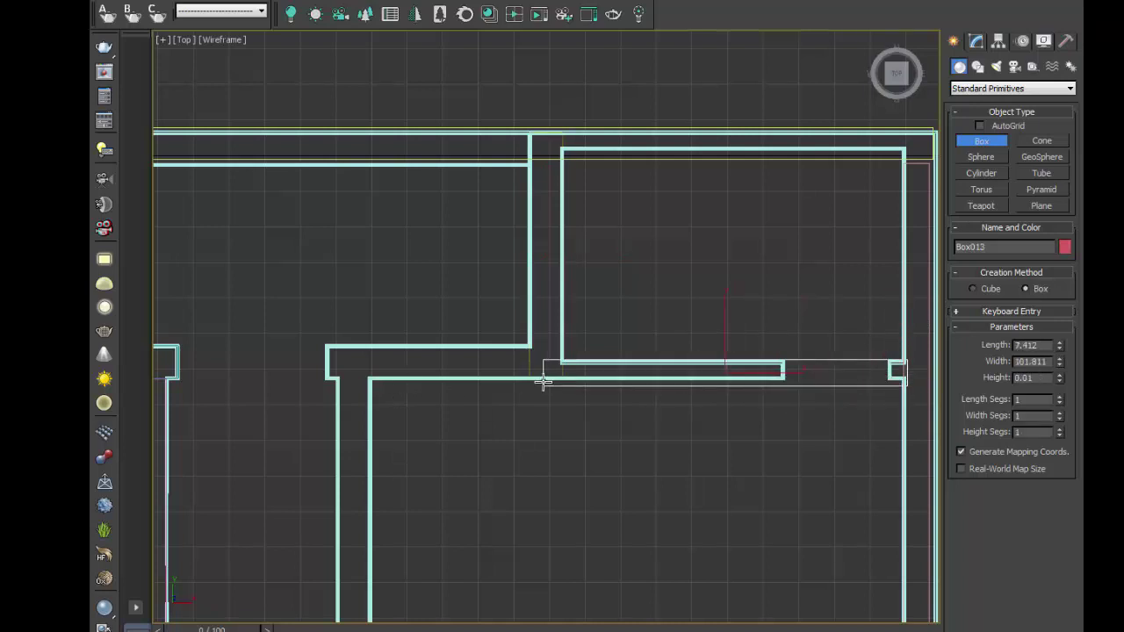
drag(907, 360, 543, 376)
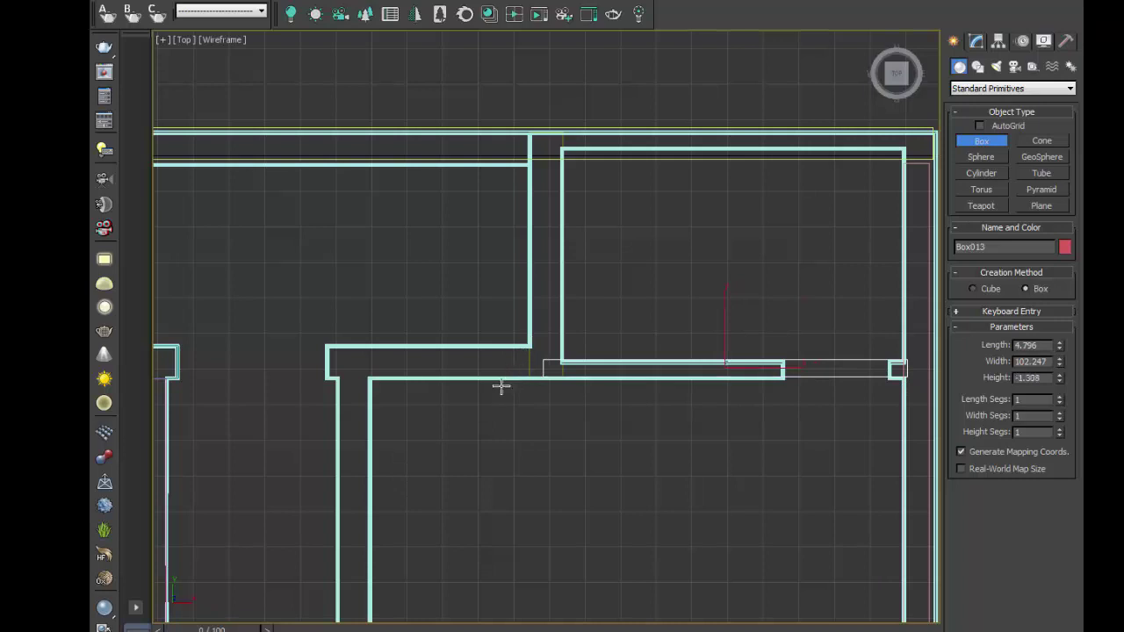
click(532, 345)
drag(531, 346, 326, 379)
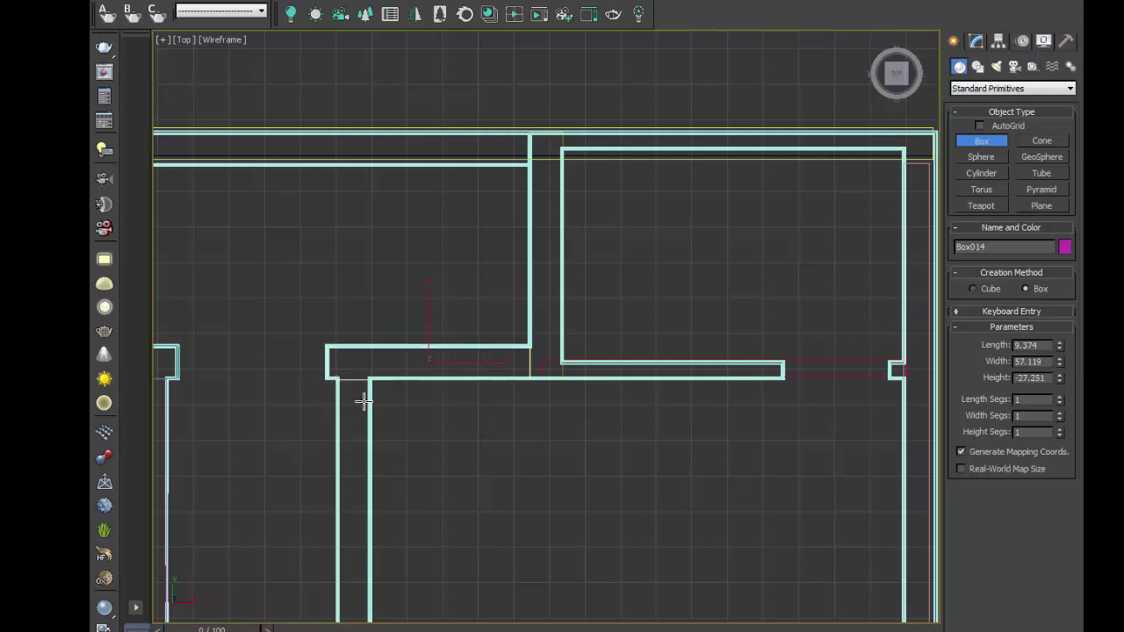
scroll(386, 364, down, 3)
middle_drag(386, 364, 423, 253)
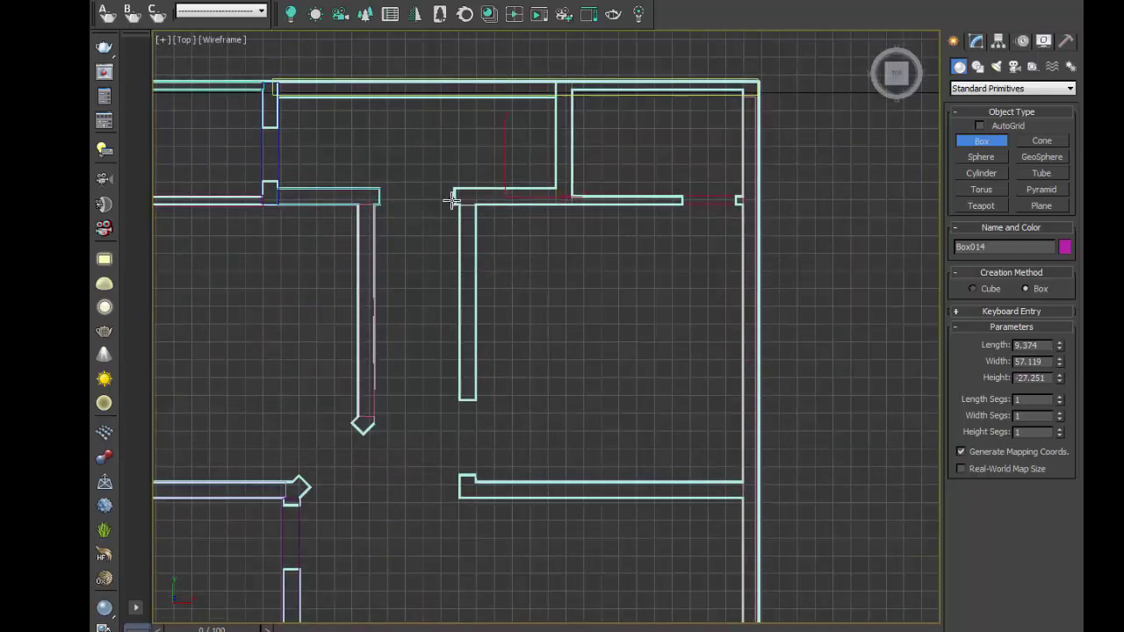
- Trace box walls down the vertical wall and along the lower interior wall
drag(458, 200, 477, 498)
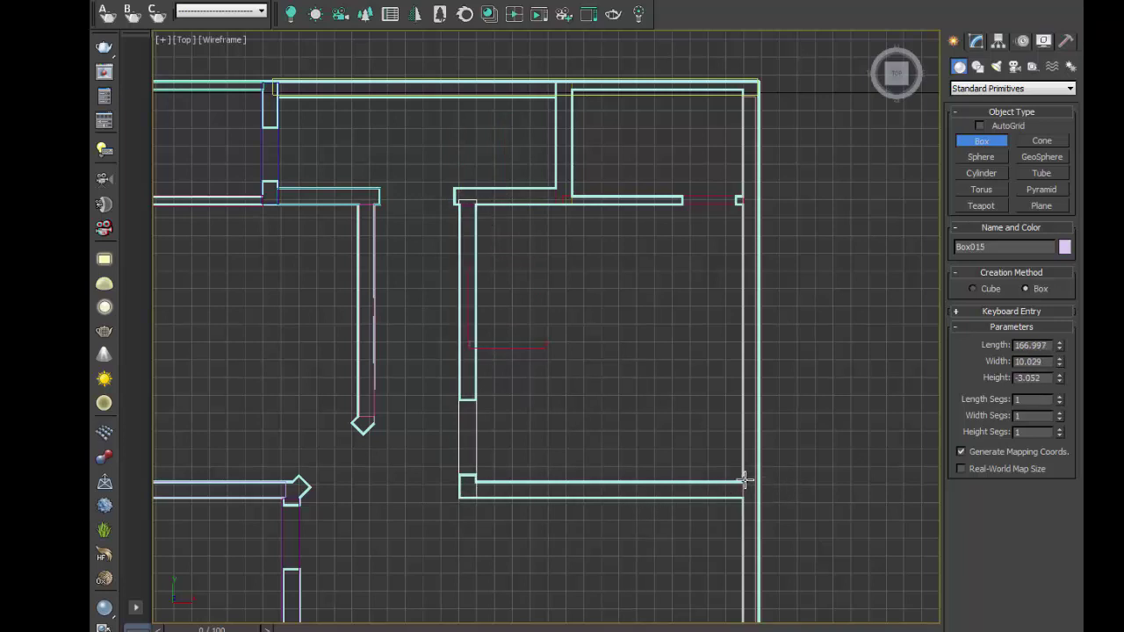
click(745, 477)
drag(674, 499, 458, 499)
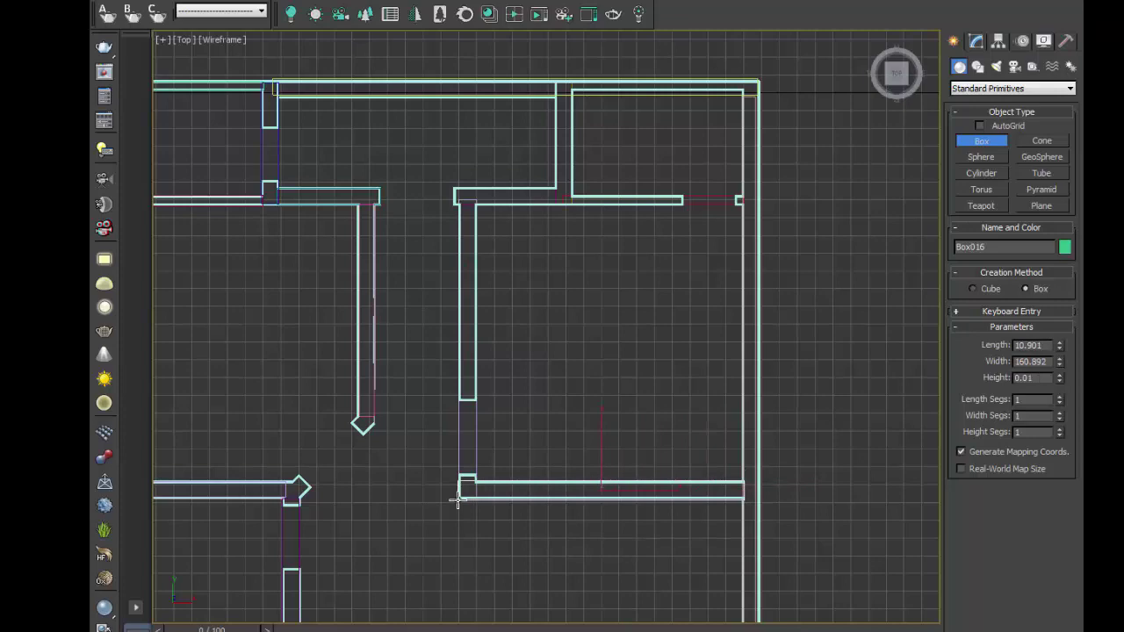
scroll(512, 460, down, 3)
middle_drag(512, 459, 607, 384)
scroll(607, 383, up, 2)
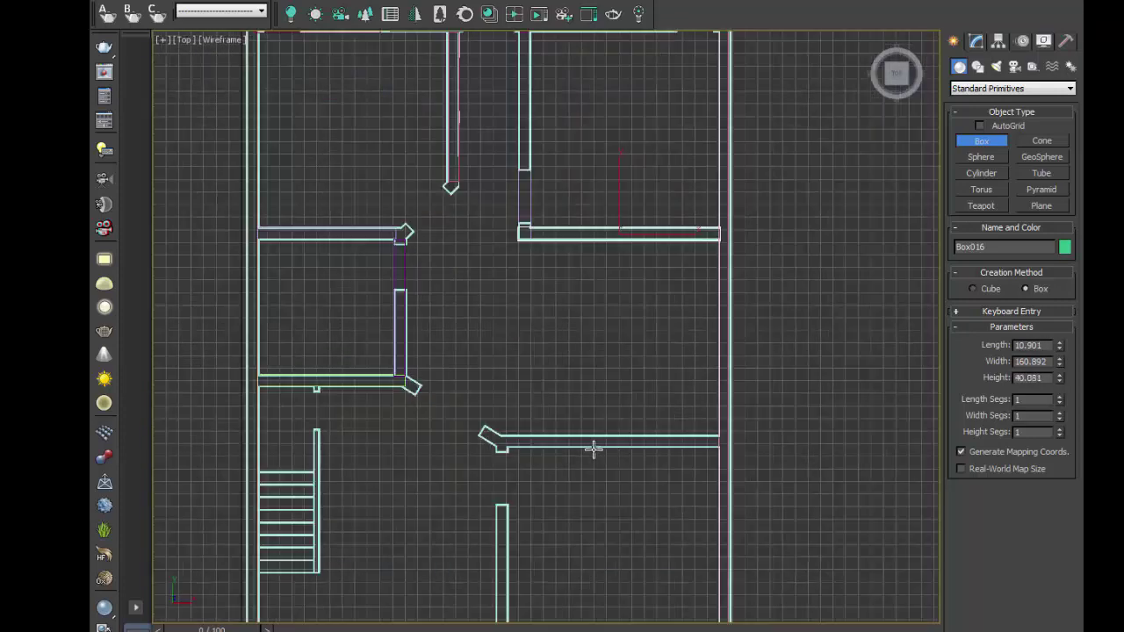
scroll(528, 443, up, 3)
mouse_move(528, 444)
middle_down()
mouse_move(545, 343)
mouse_move(532, 279)
middle_up()
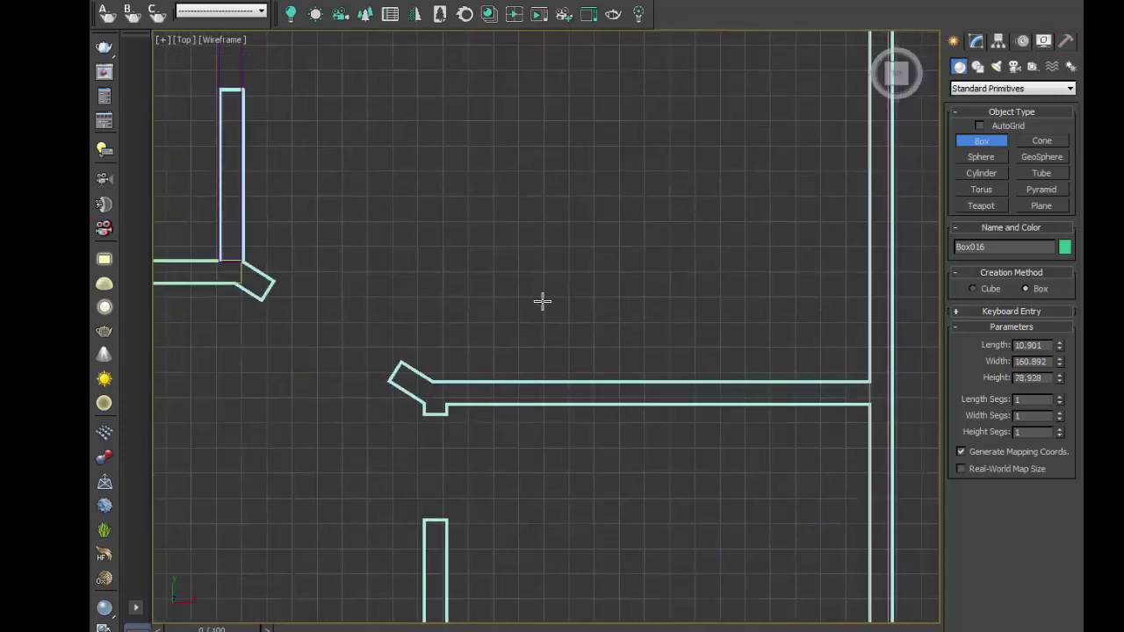
click(872, 380)
- Trace two more wall boxes leftward from the right wall end and corner
drag(871, 380, 446, 404)
scroll(537, 303, down, 3)
scroll(539, 431, down, 1)
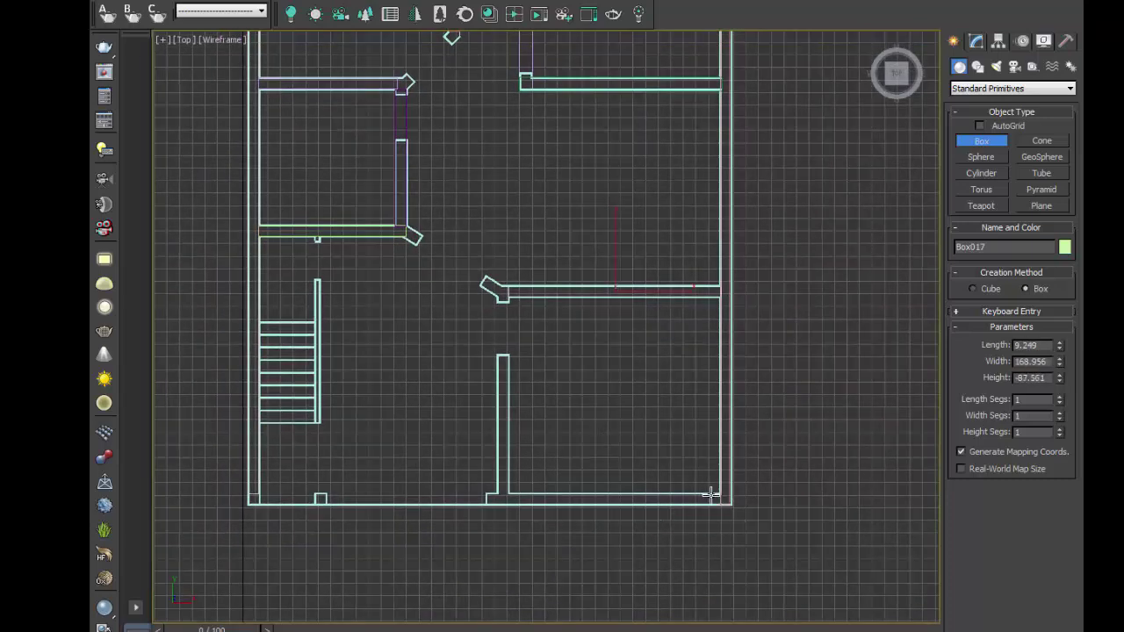
click(720, 494)
drag(720, 495, 485, 501)
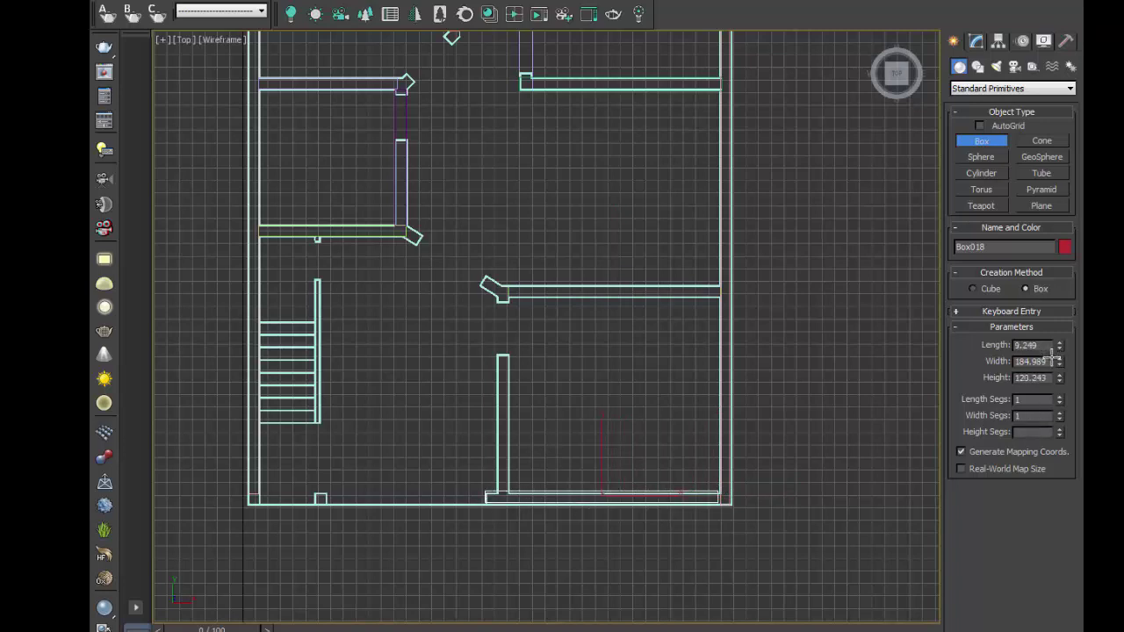
drag(1047, 345, 967, 354)
- Draw Box019 along the vertical interior line and set its height to 132
drag(507, 495, 497, 286)
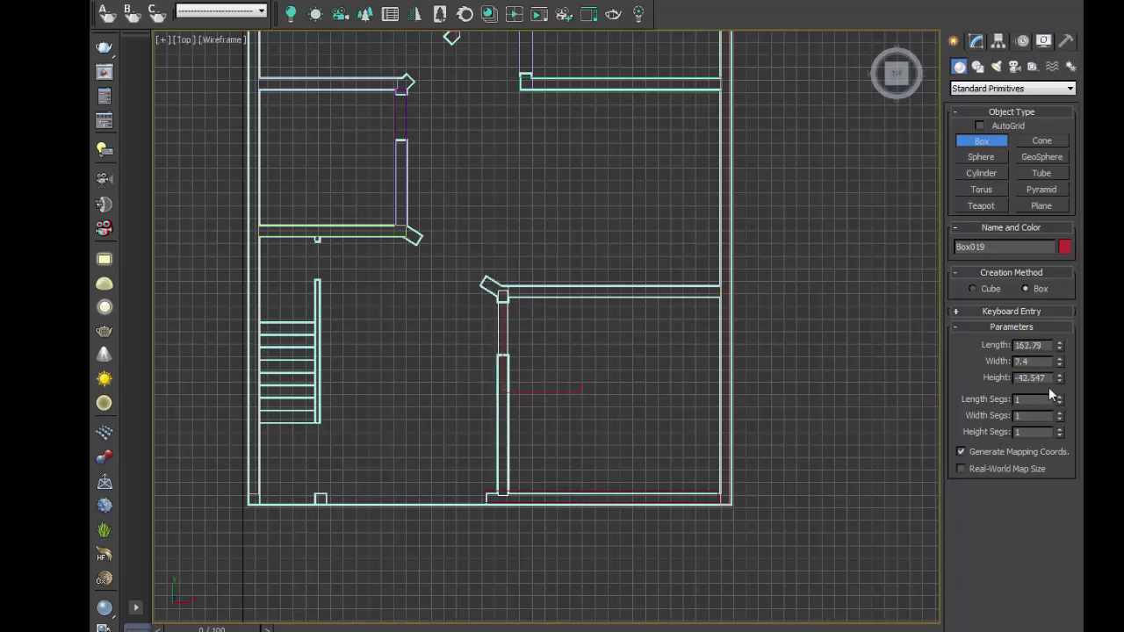
drag(1050, 377, 971, 379)
text(13)
text(2)
key(Return)
- Restore the four views and set the selected wall's height to 132
key(alt+w)
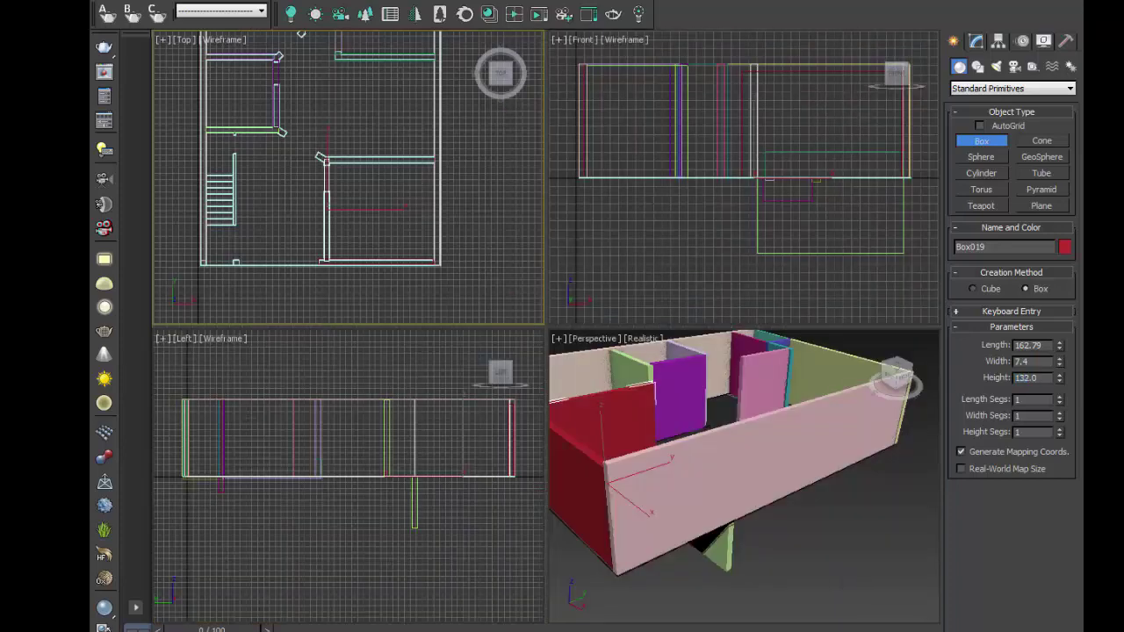
click(730, 478)
click(733, 573)
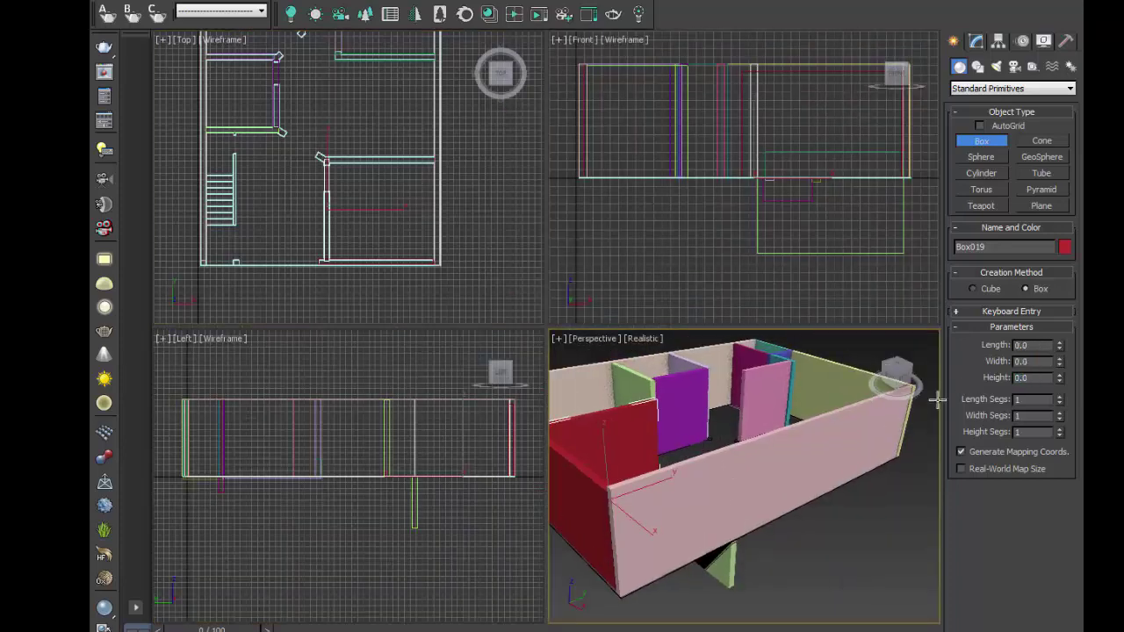
click(730, 574)
click(1023, 377)
text(1)
text(32)
key(Return)
- Maximize the perspective view, zoom in and orbit to look along the pink wall
key(alt+w)
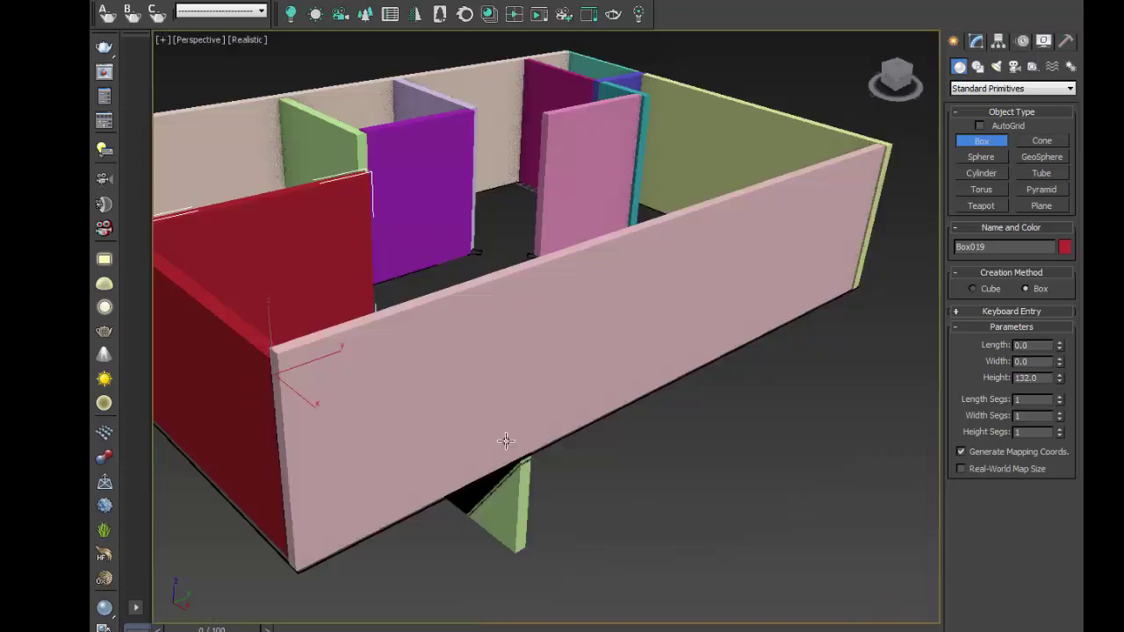
scroll(527, 474, up, 3)
alt+middle_drag(534, 495, 519, 421)
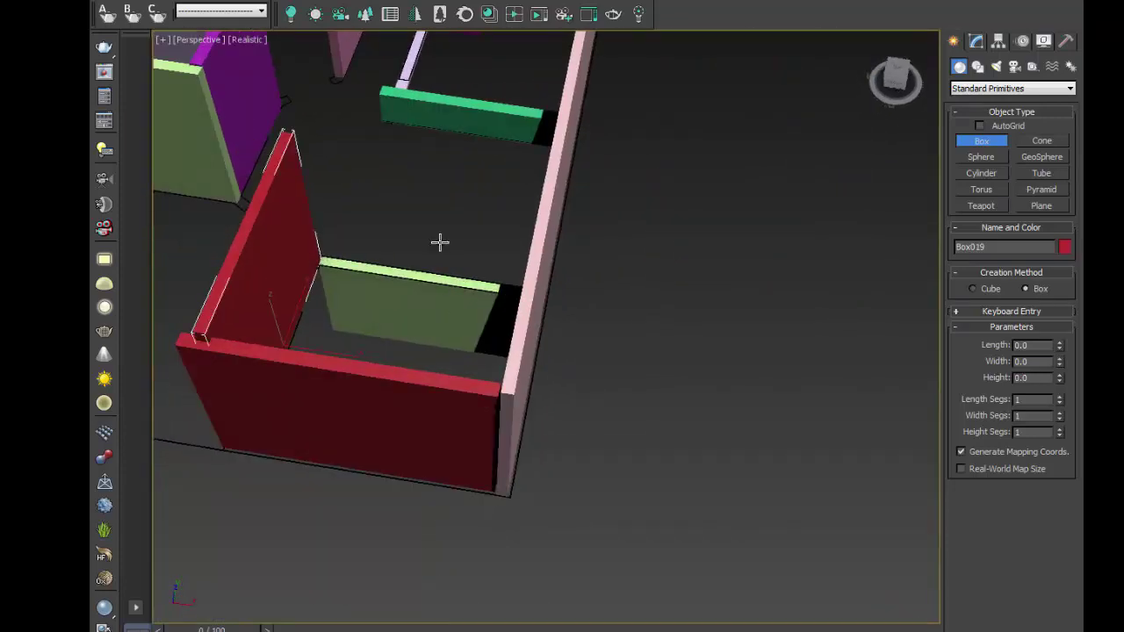
- Stop creating boxes and raise the light-green wall to height 132
right_click(440, 243)
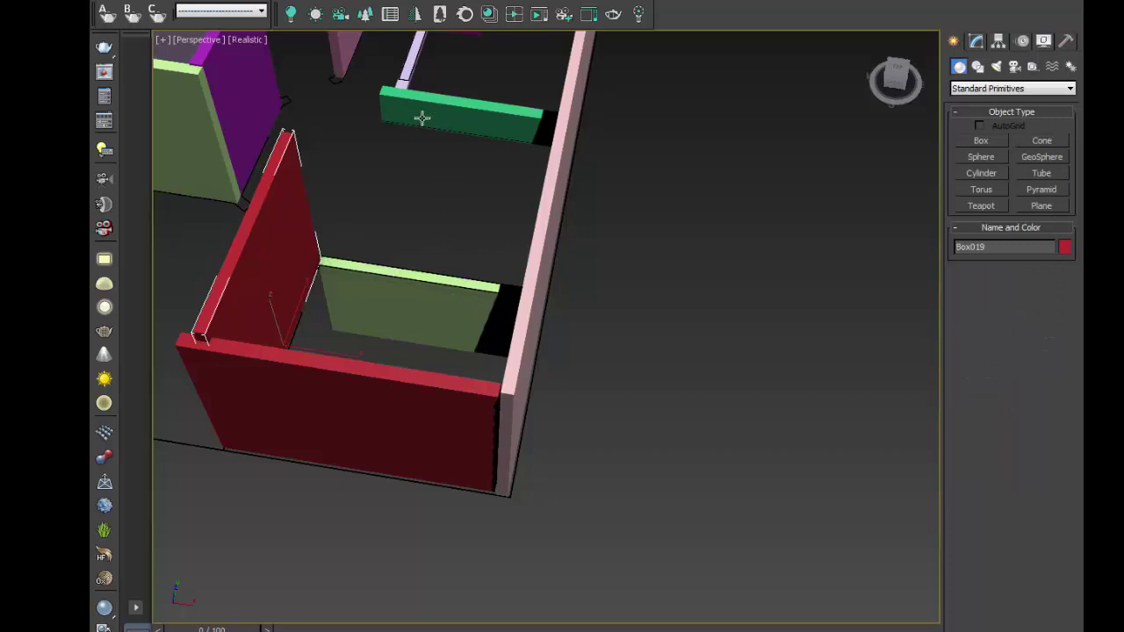
click(434, 299)
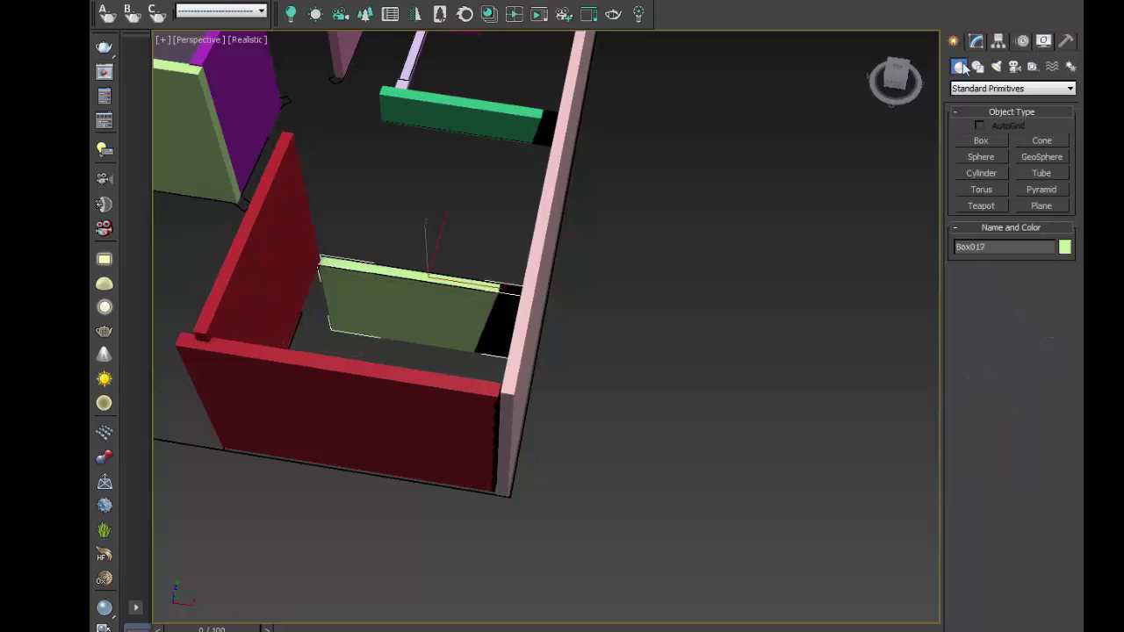
click(976, 42)
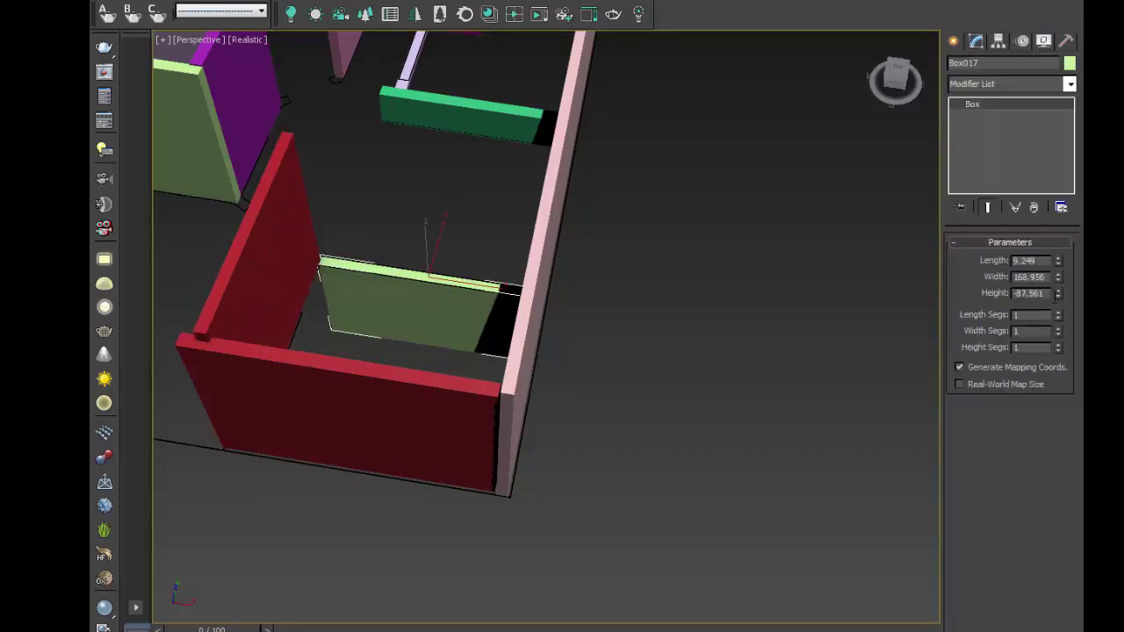
double_click(1029, 293)
text(132)
key(Return)
- Set the green and magenta walls further back to height 132
middle_drag(654, 336, 635, 441)
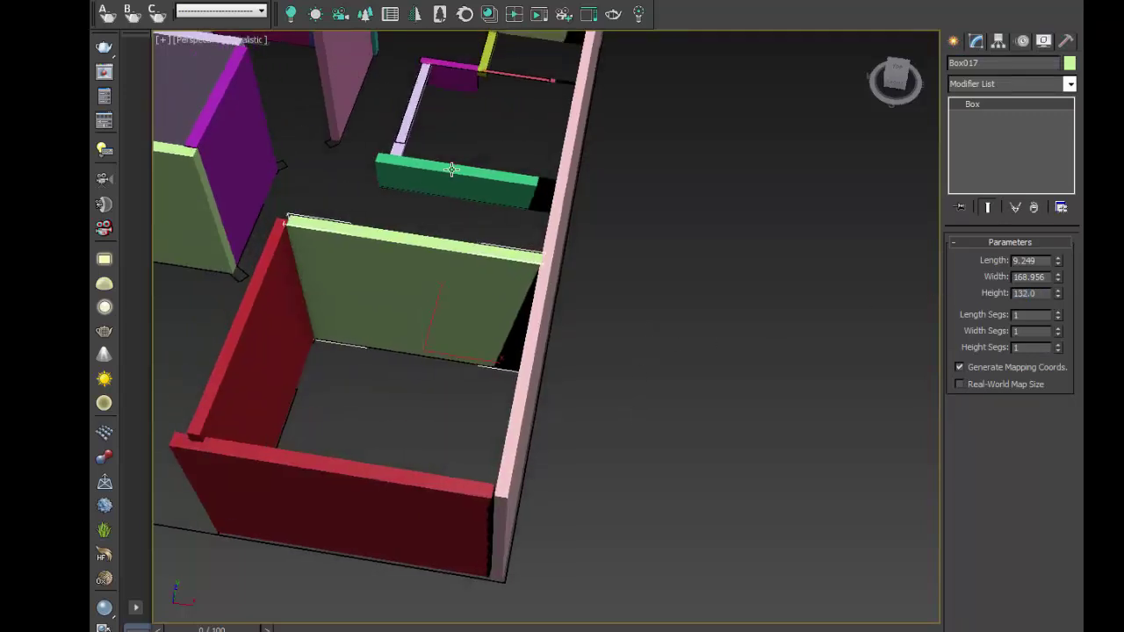
click(450, 168)
double_click(1045, 294)
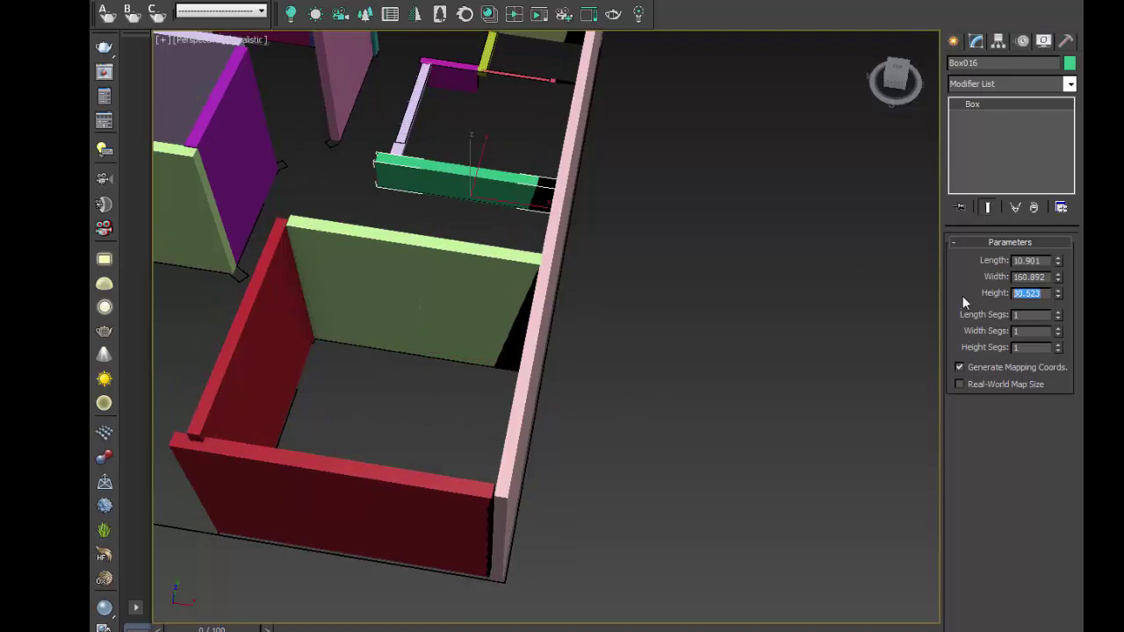
text(1)
text(1)
key(Return)
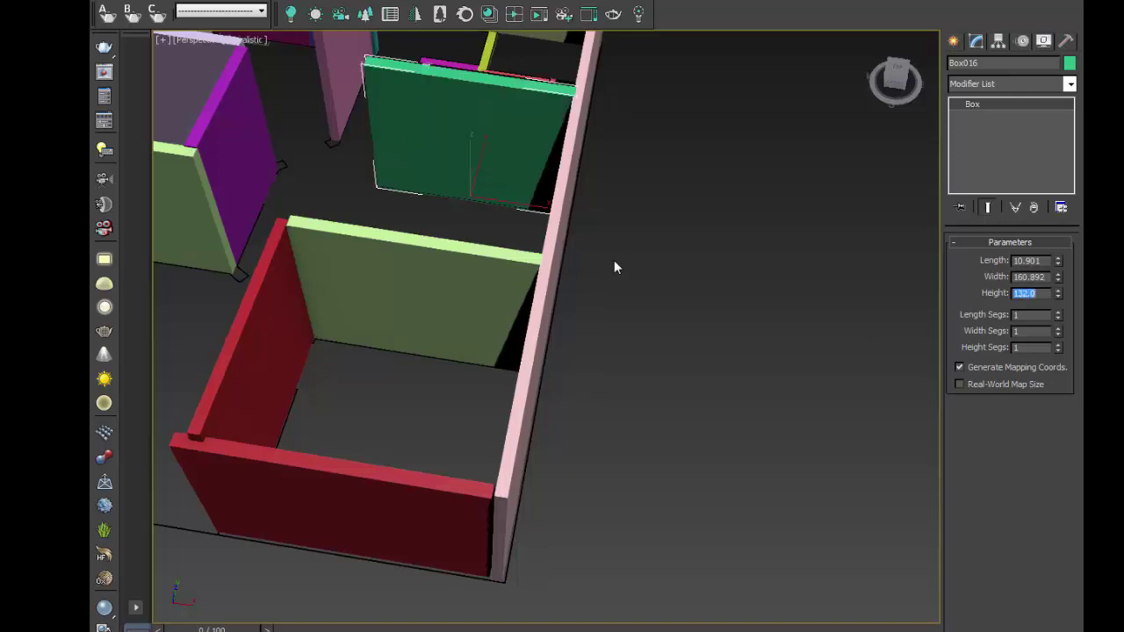
middle_drag(615, 266, 610, 472)
scroll(445, 278, up, 5)
scroll(461, 326, down, 5)
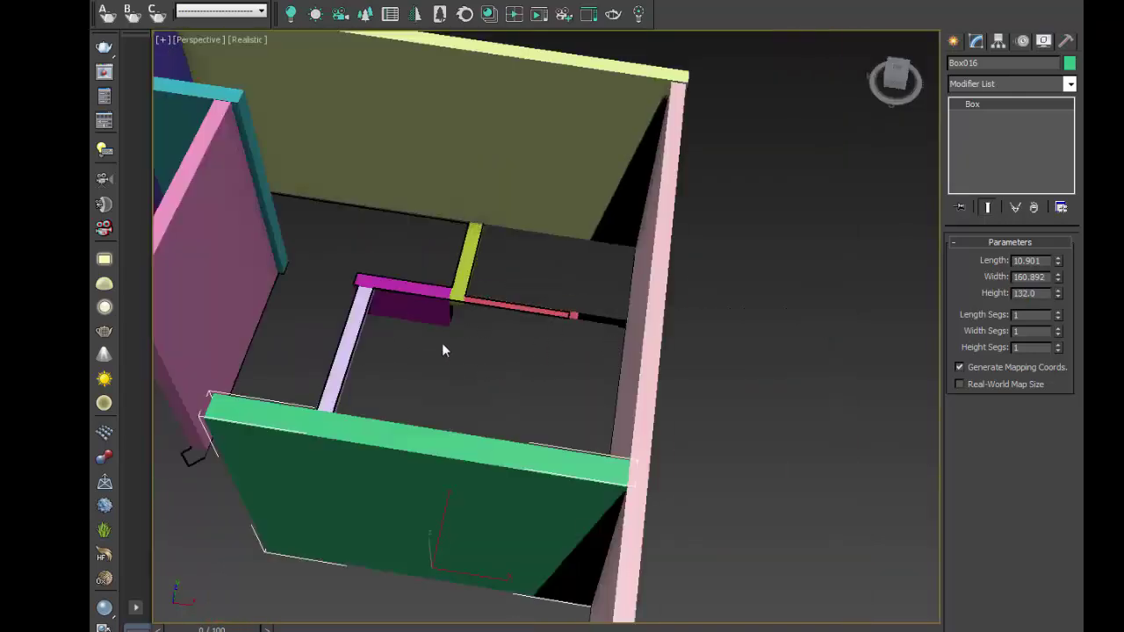
click(394, 309)
double_click(1044, 295)
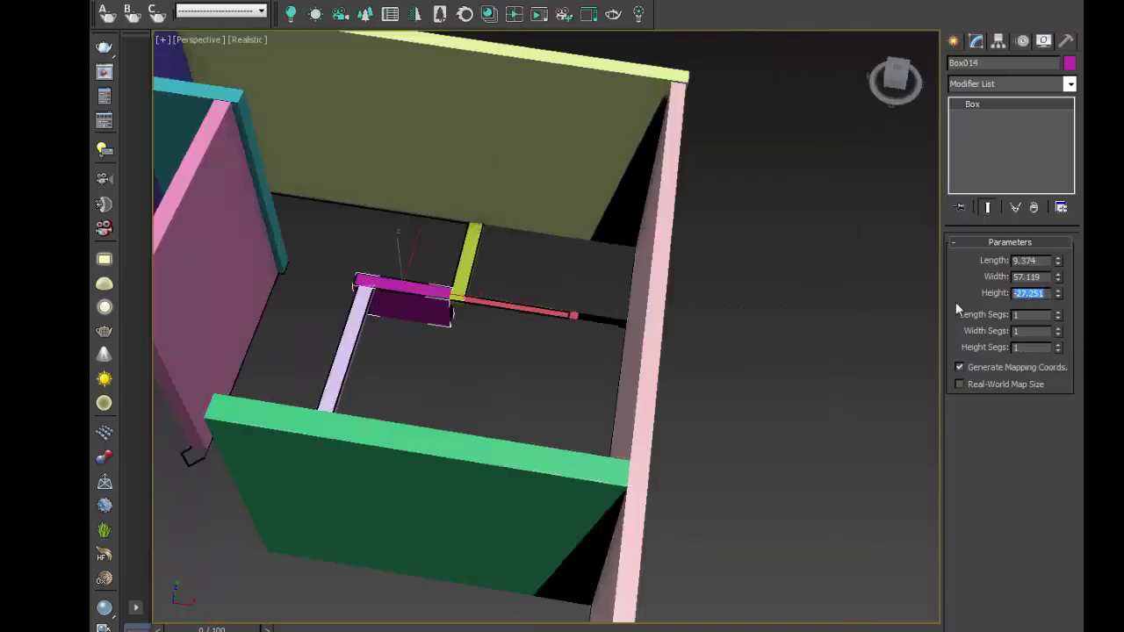
text(132)
key(Return)
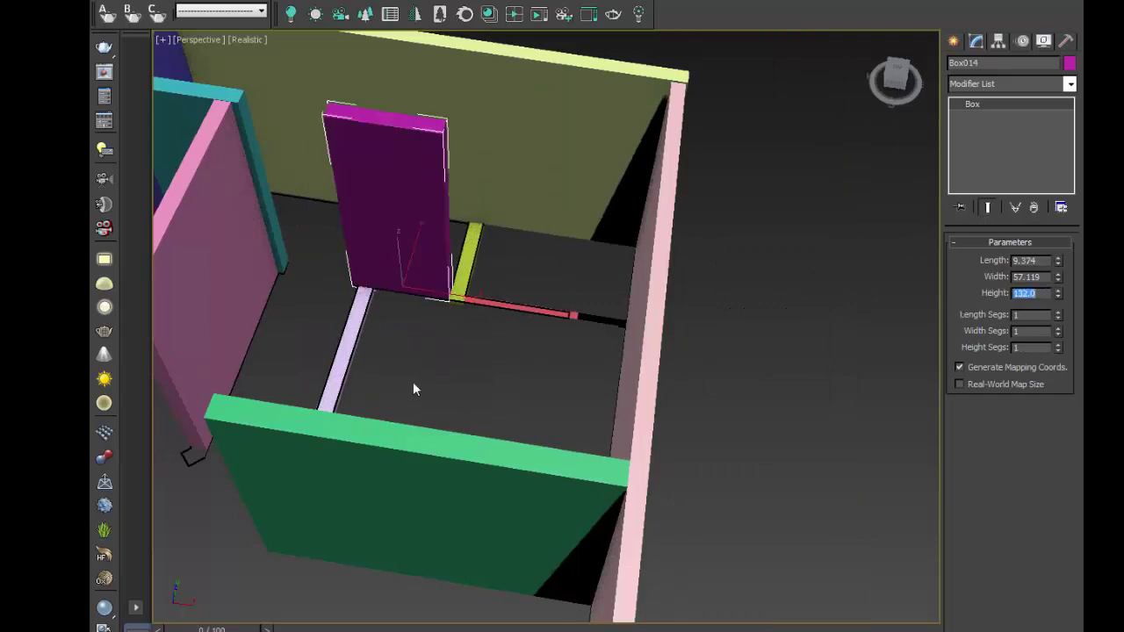
- Raise the low lavender, lime and back red walls to height 132
drag(350, 339, 325, 409)
double_click(1043, 295)
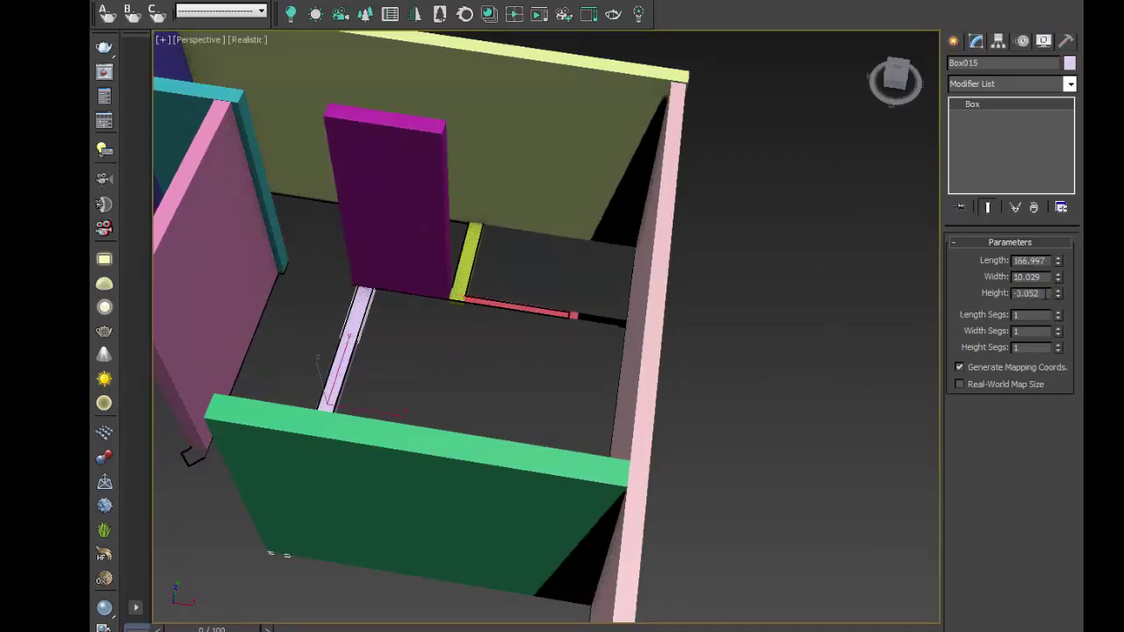
text(11)
key(Return)
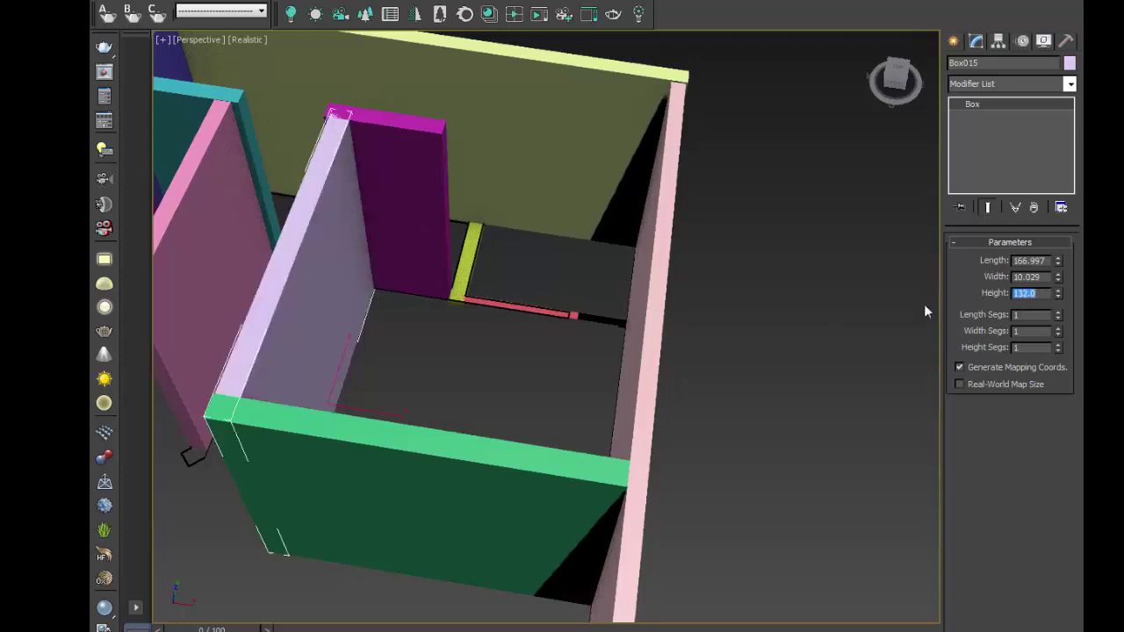
click(465, 253)
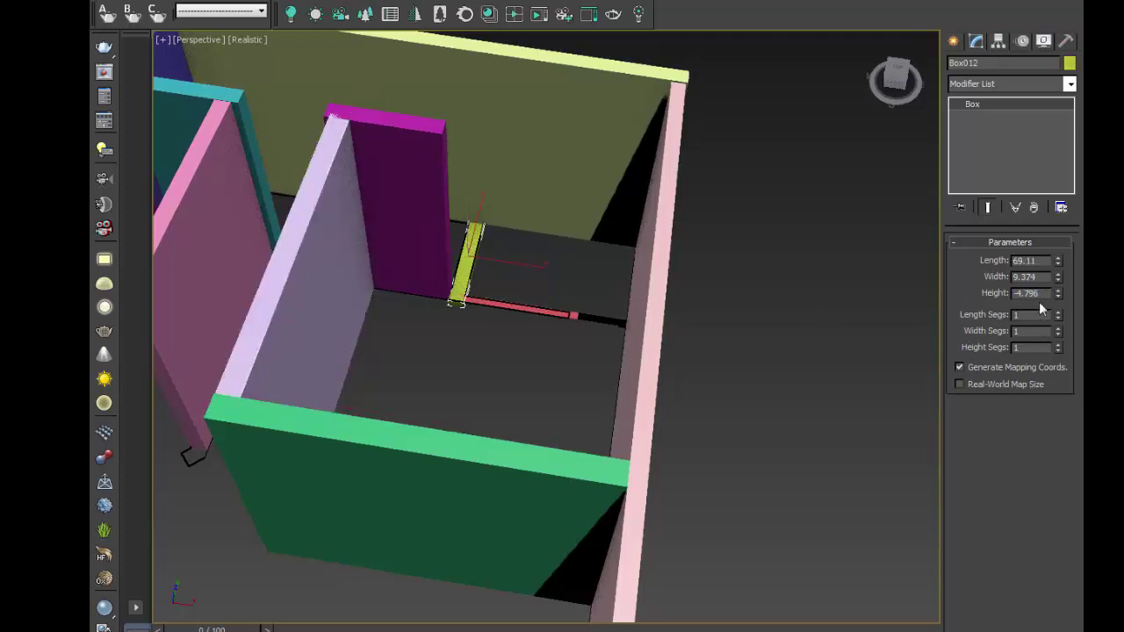
drag(1050, 293, 966, 297)
text(11)
key(Return)
drag(502, 306, 515, 306)
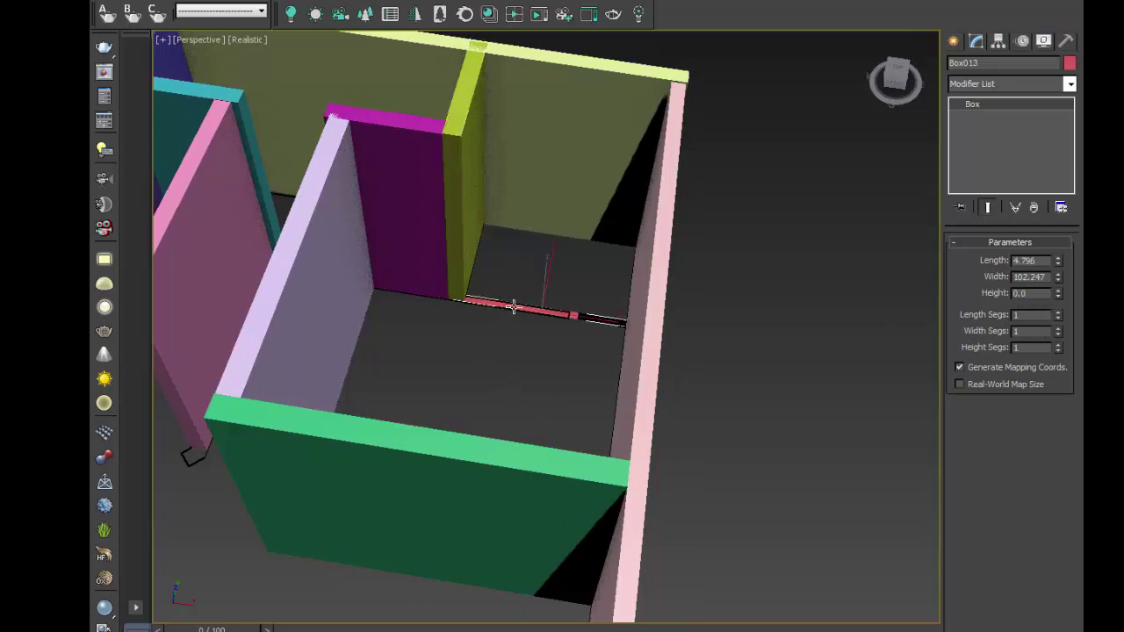
drag(1024, 294, 969, 295)
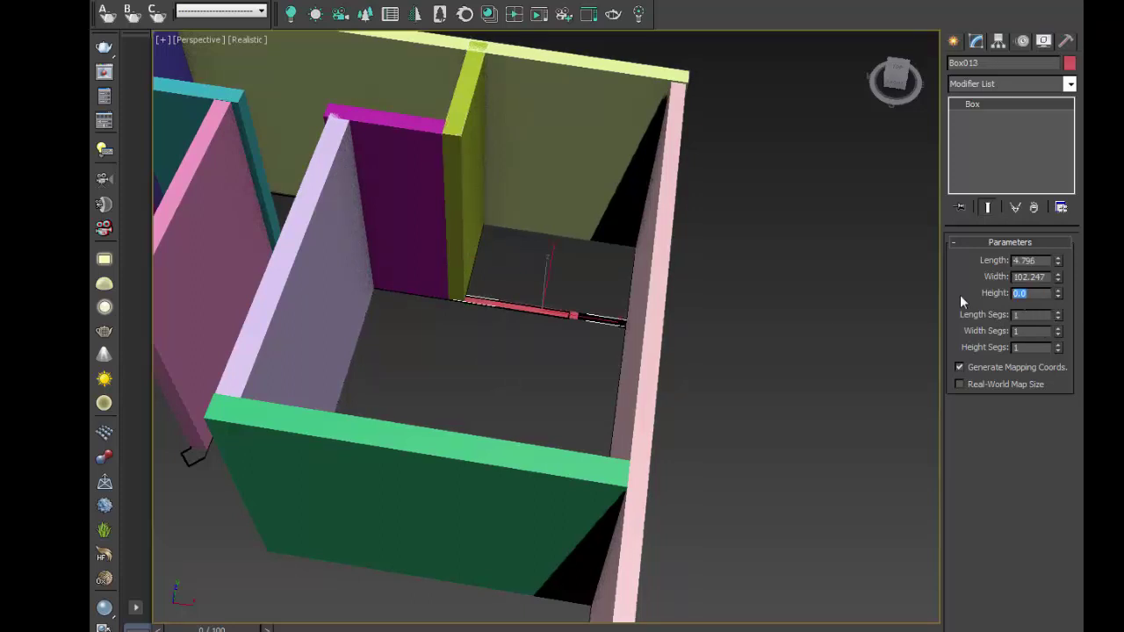
text(11)
key(Return)
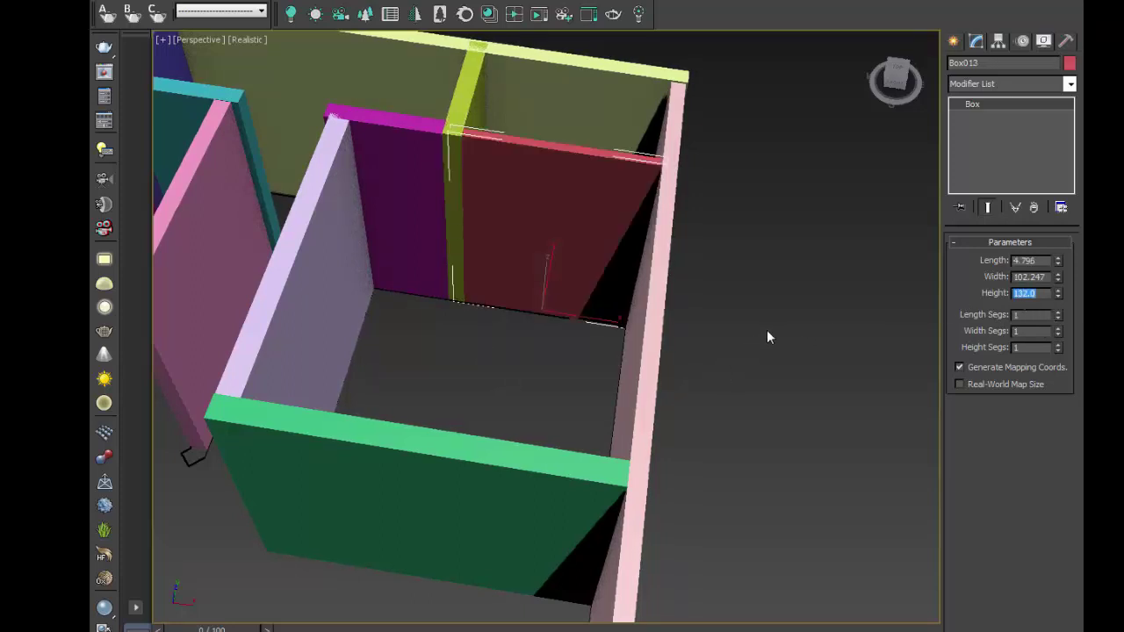
- Bring the whole plan into view and set the front red wall Box018 to height 132
middle_drag(768, 334, 782, 410)
scroll(778, 404, down, 3)
scroll(773, 396, down, 3)
scroll(433, 436, up, 2)
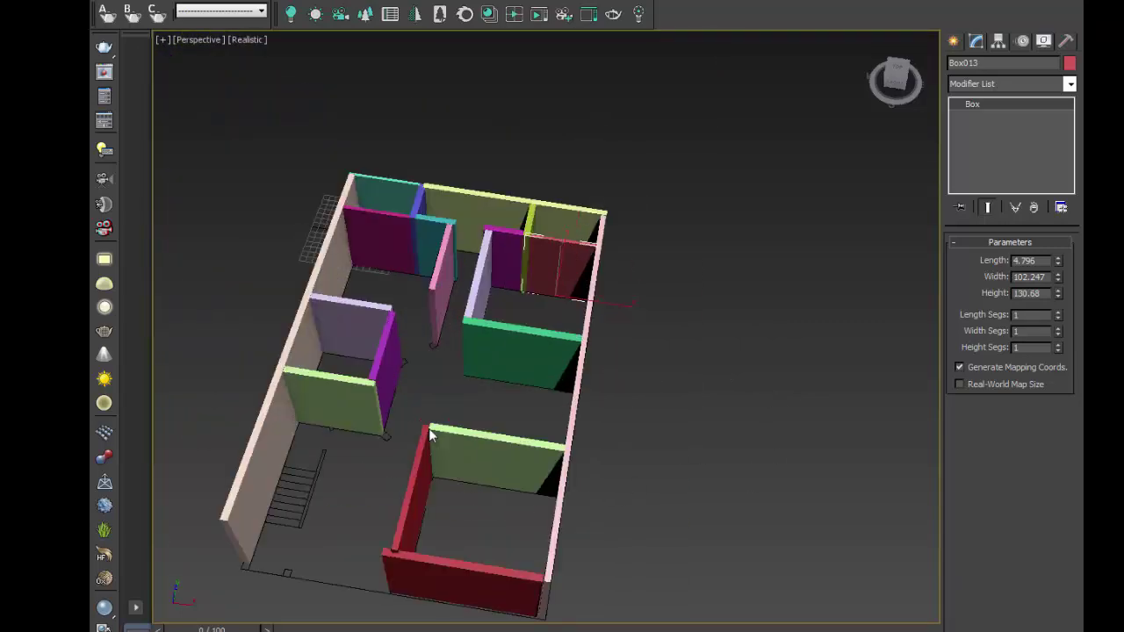
middle_drag(513, 482, 677, 321)
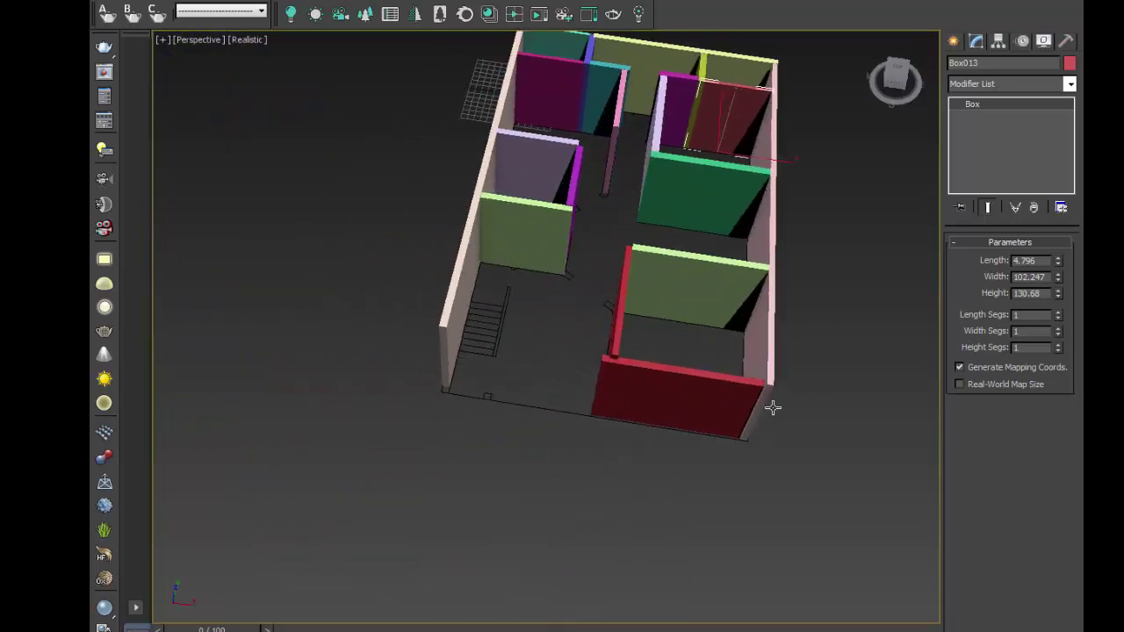
middle_drag(727, 436, 694, 409)
click(695, 410)
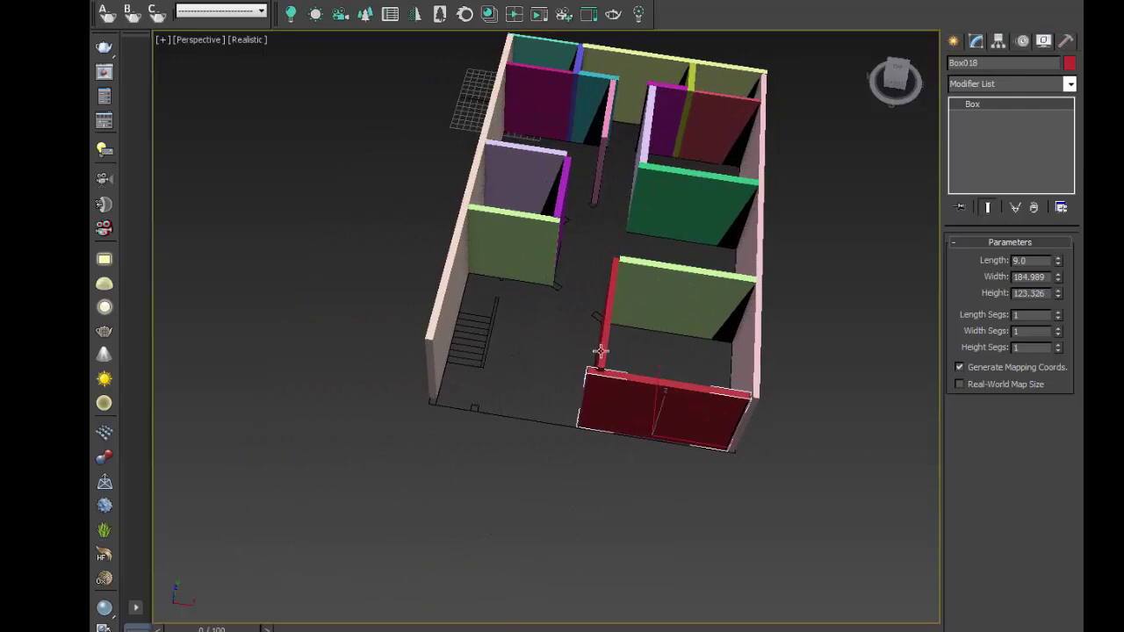
click(602, 338)
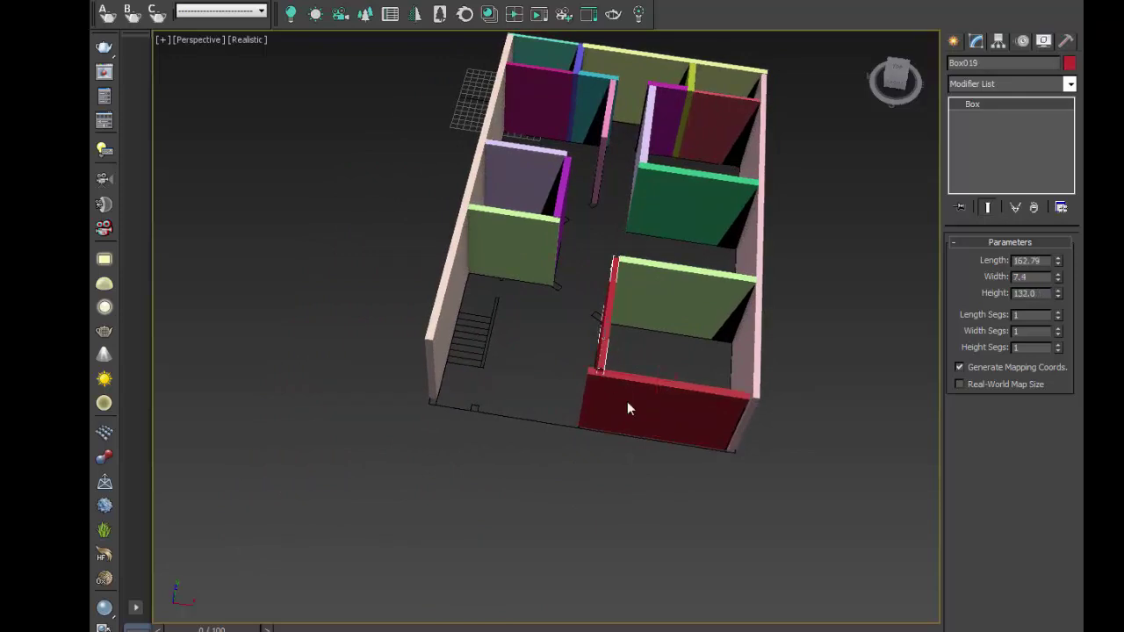
click(627, 407)
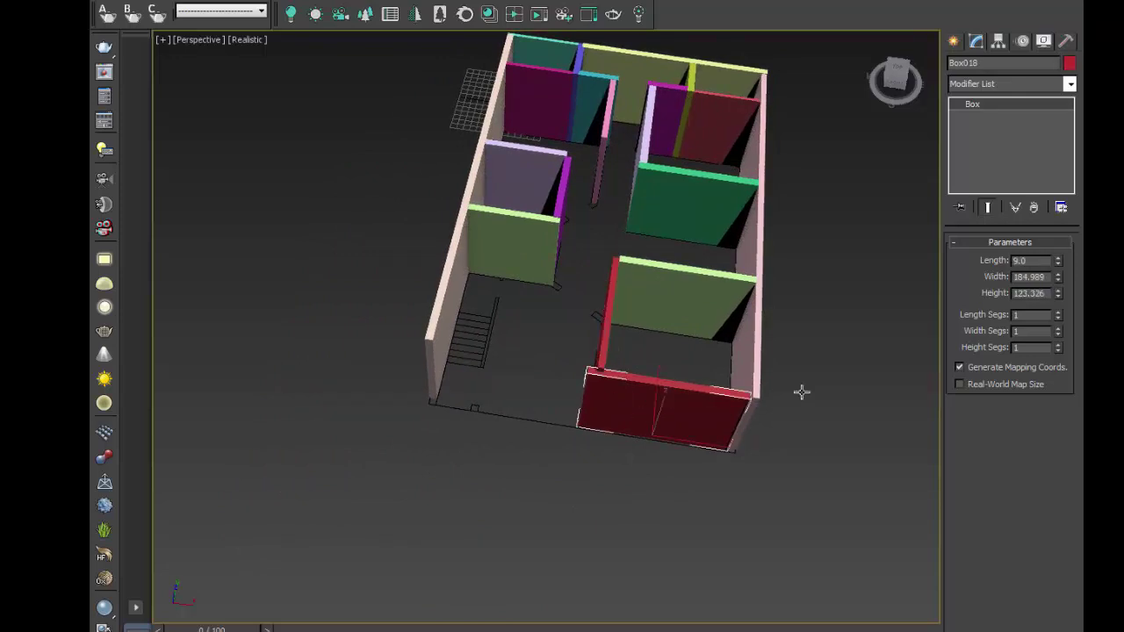
double_click(1049, 293)
text(11)
key(Return)
- Check the green wall's height, then select the front and left red walls together
click(647, 284)
click(618, 300)
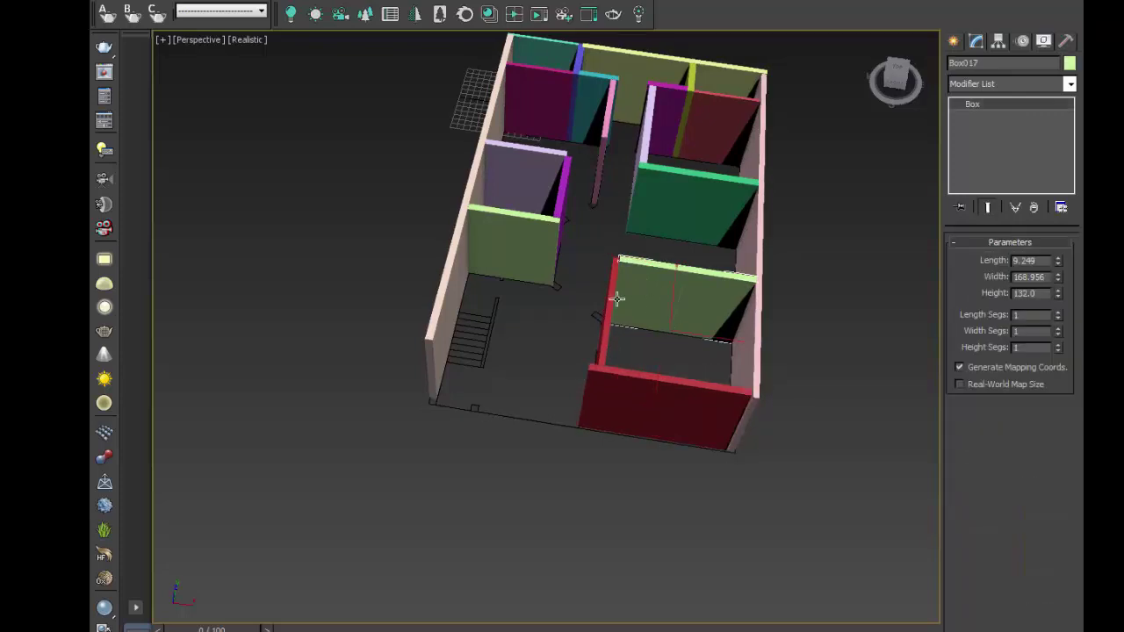
click(606, 316)
click(644, 401)
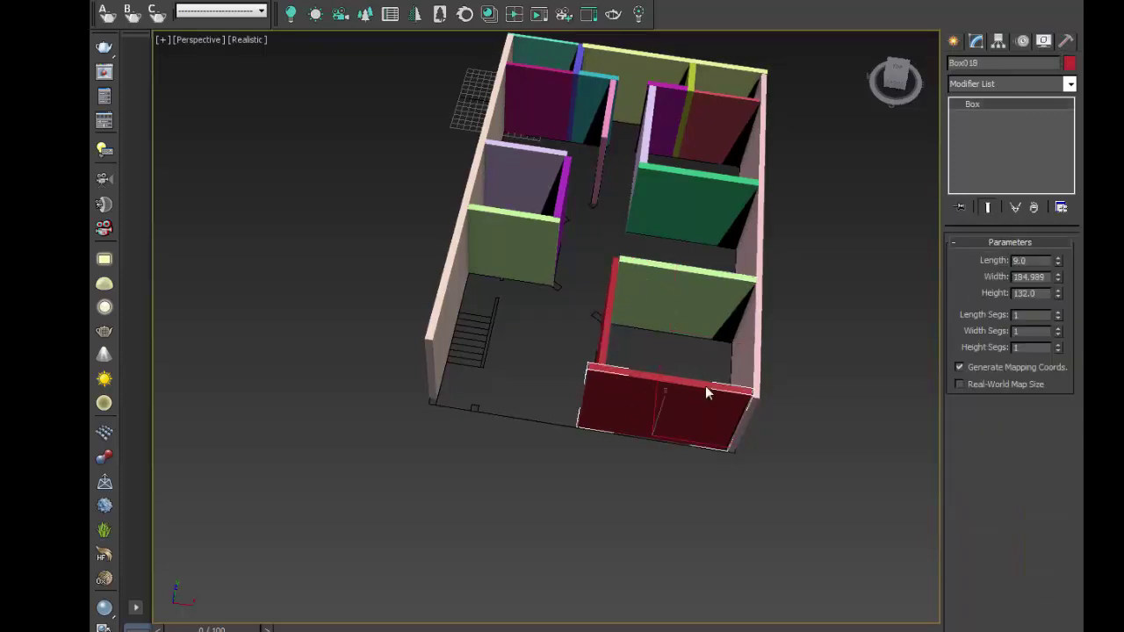
ctrl+click(604, 316)
- Add the right pink walls and recolour the selected walls light lilac
ctrl+click(747, 339)
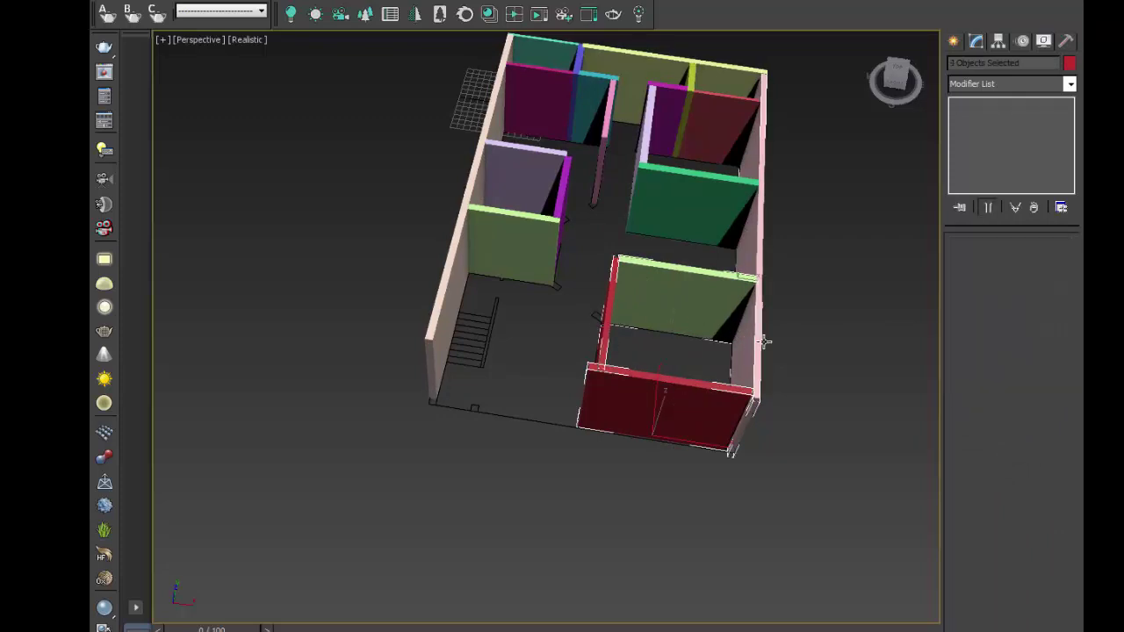
ctrl+click(764, 340)
click(1070, 62)
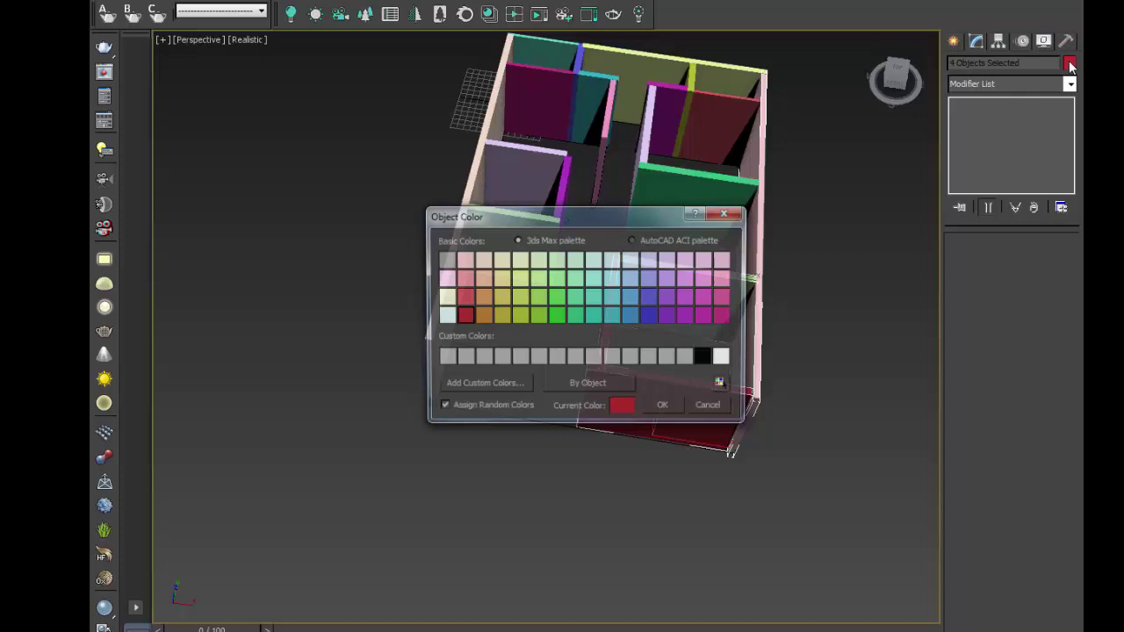
click(687, 260)
click(664, 408)
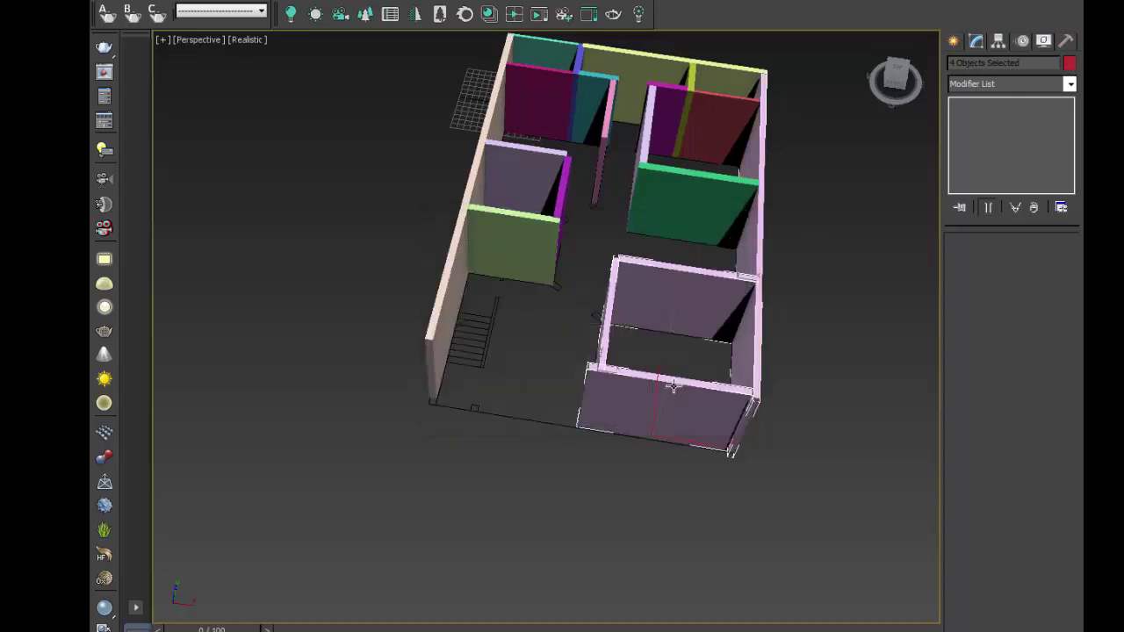
- Select the green, magenta, teal, blue, yellow-green, red, white and left outer walls together
click(799, 377)
click(700, 218)
ctrl+click(489, 249)
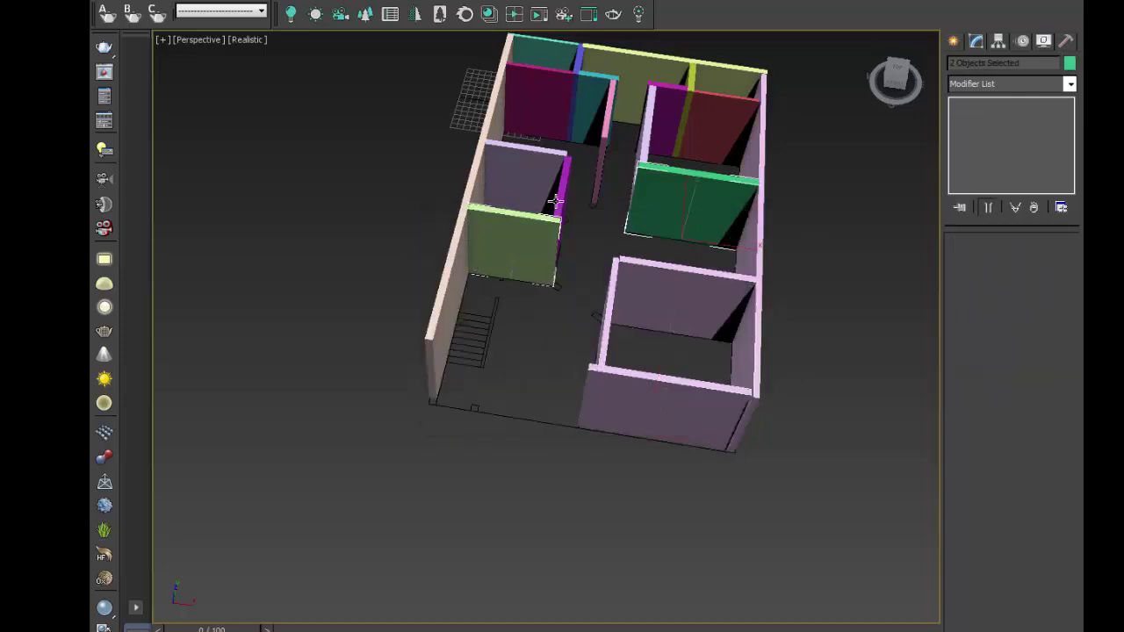
ctrl+click(557, 201)
ctrl+click(549, 114)
ctrl+click(575, 79)
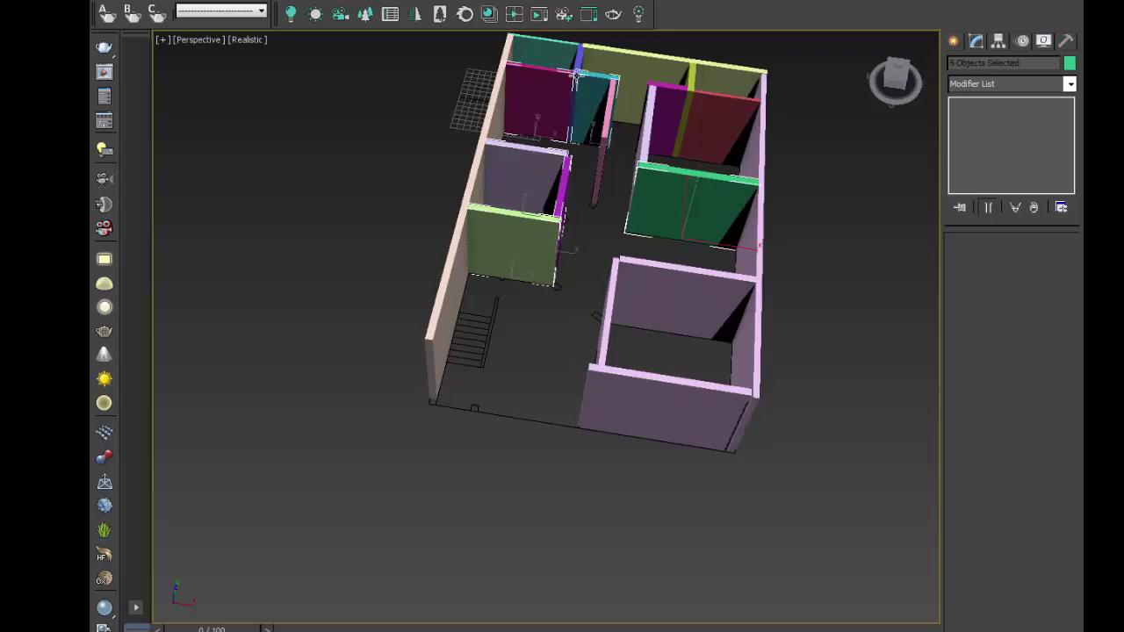
ctrl+click(578, 58)
ctrl+click(547, 44)
ctrl+click(643, 65)
ctrl+click(713, 96)
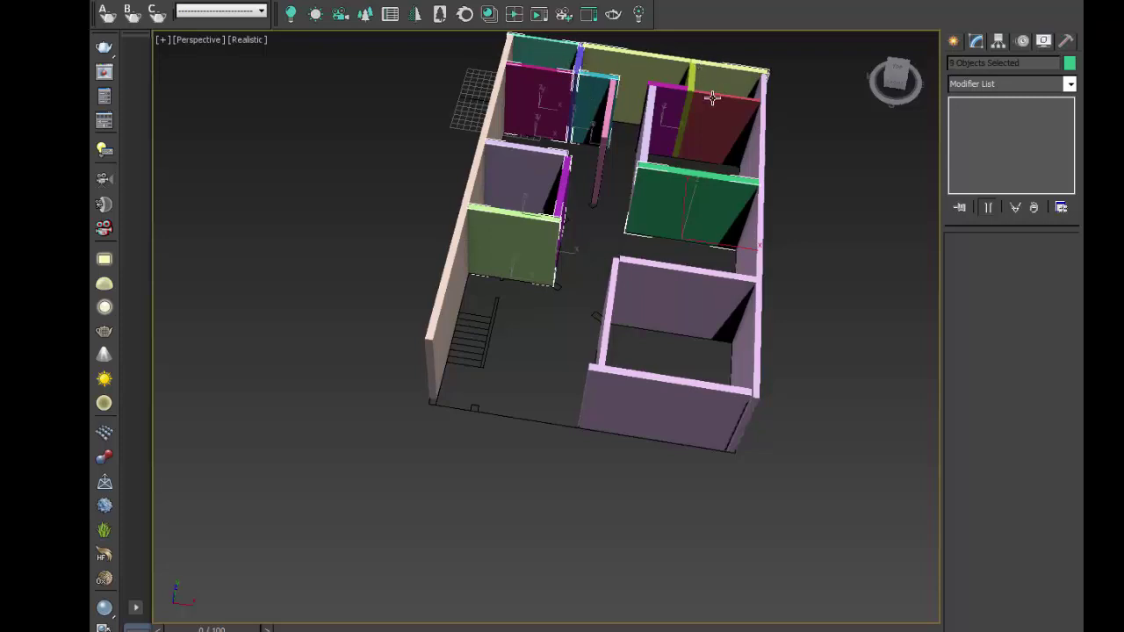
ctrl+click(693, 88)
ctrl+click(664, 102)
ctrl+click(643, 140)
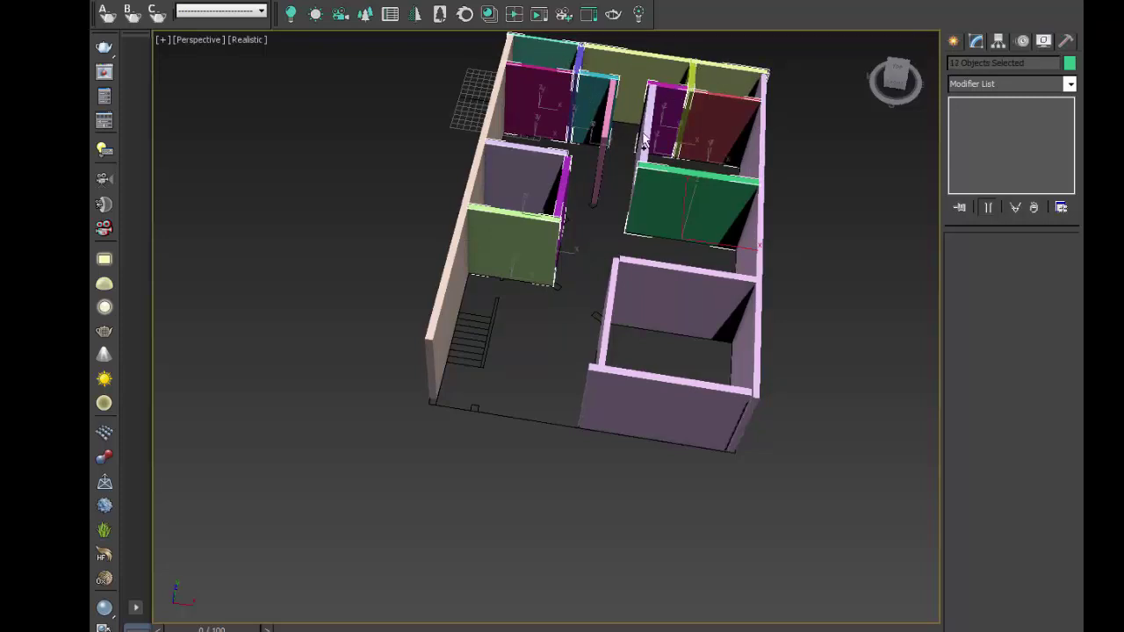
ctrl+click(639, 167)
ctrl+click(443, 274)
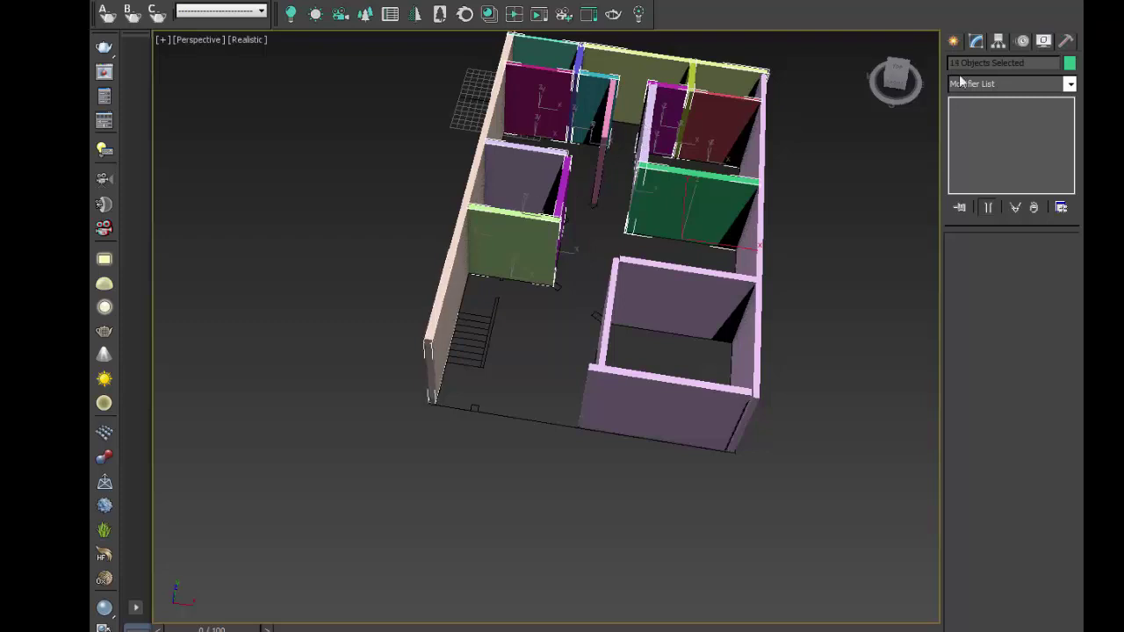
- Give all the selected walls the light lavender object colour
click(1070, 62)
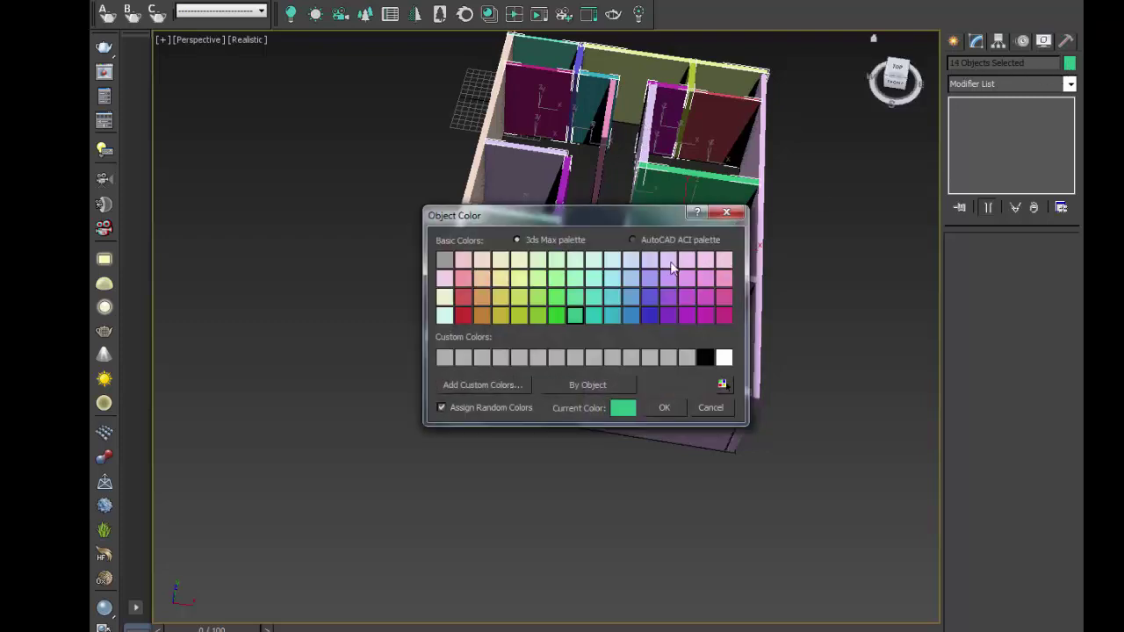
click(670, 264)
click(664, 408)
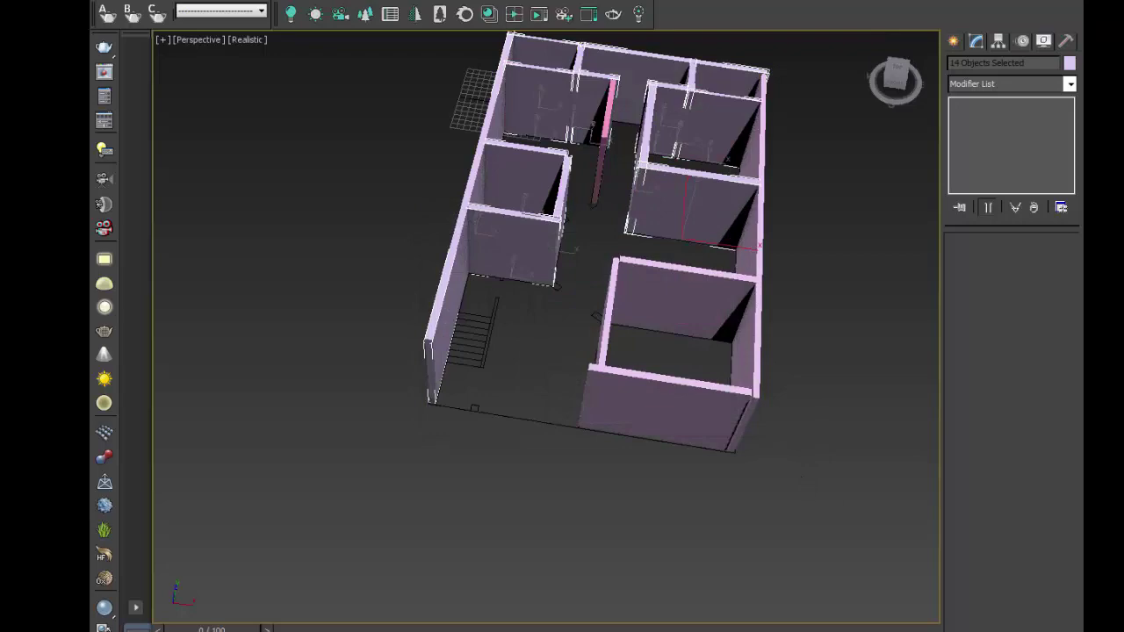
key(alt+w)
- Deselect the walls, maximize the Perspective view and orbit to bring Box009 into view
click(753, 549)
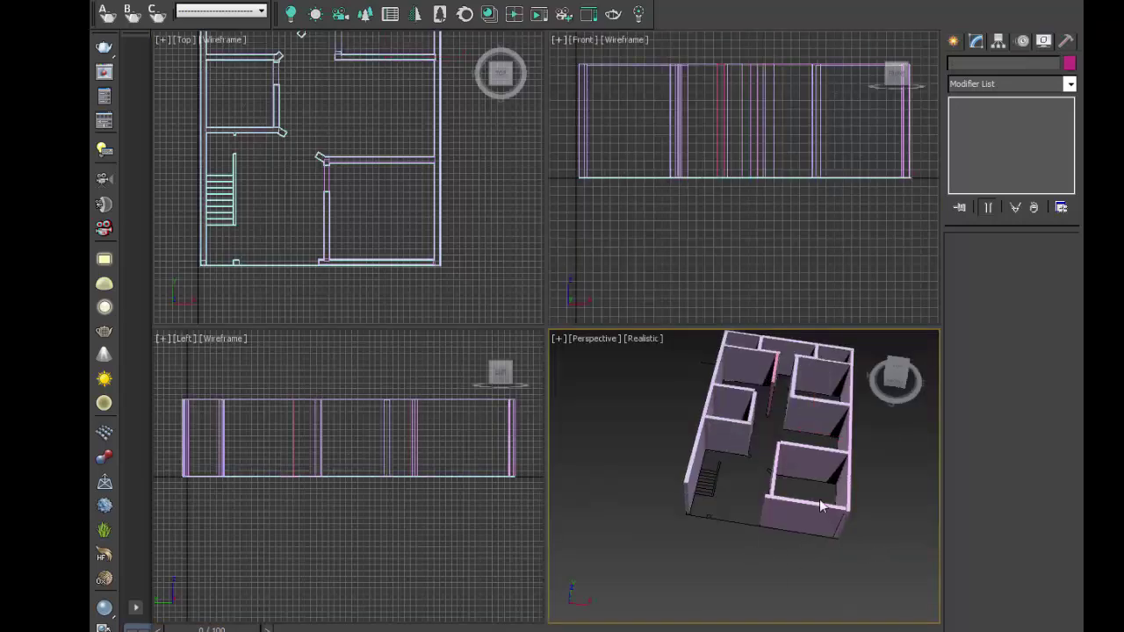
scroll(821, 507, up, 5)
scroll(701, 485, down, 2)
key(alt+w)
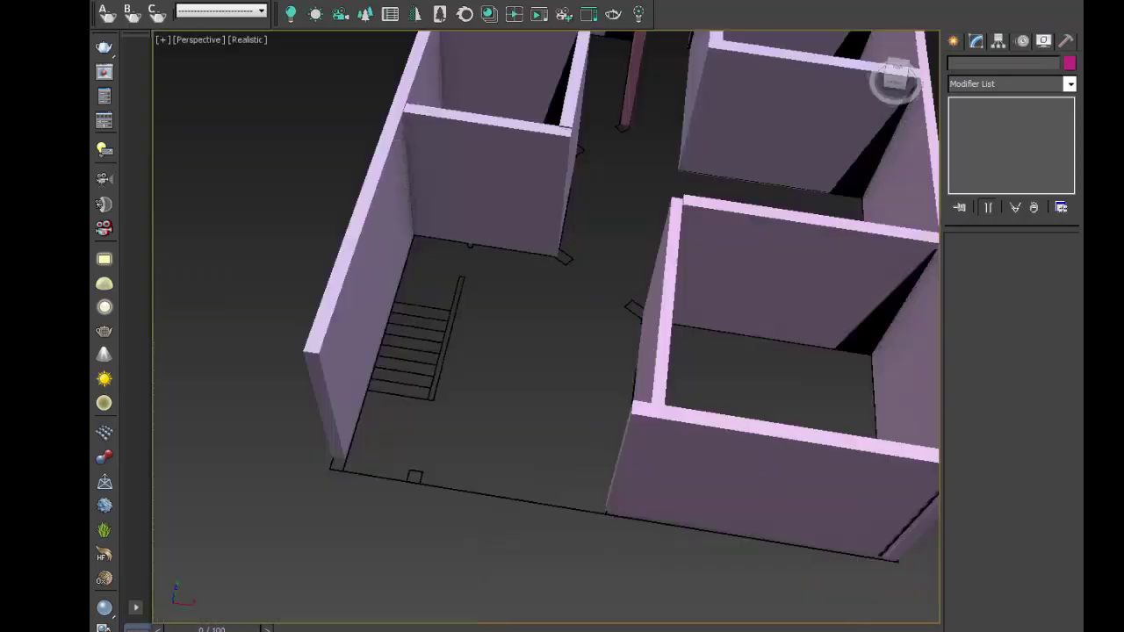
scroll(501, 454, up, 2)
scroll(477, 460, down, 6)
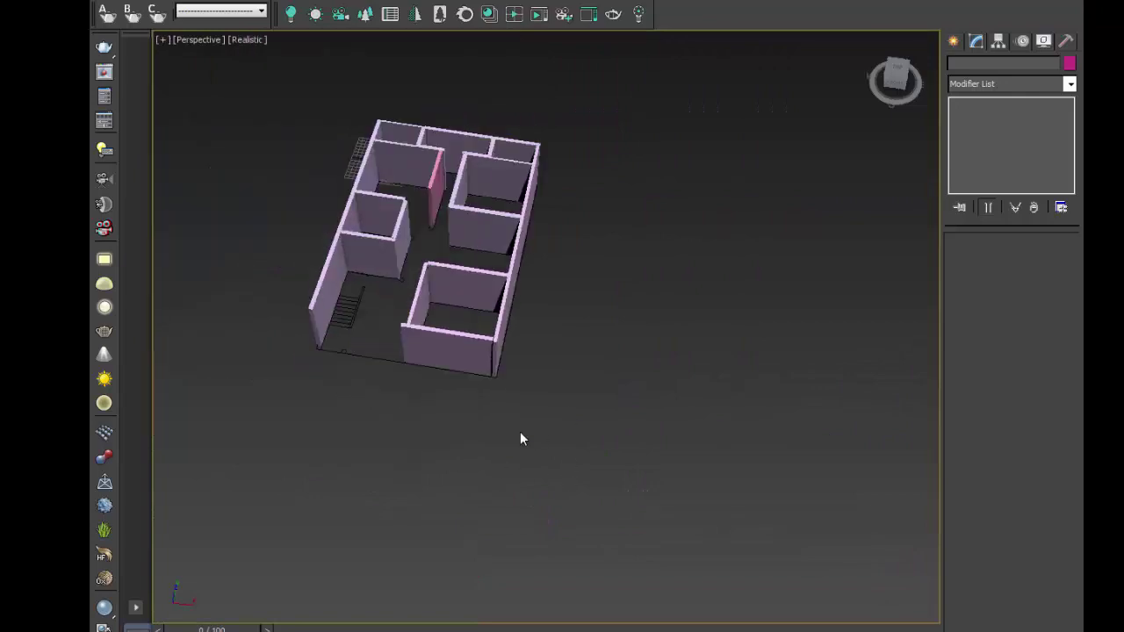
mouse_move(521, 431)
alt+middle_down()
mouse_move(427, 366)
mouse_move(463, 99)
mouse_move(461, 360)
mouse_move(539, 288)
alt+middle_up()
scroll(539, 288, up, 5)
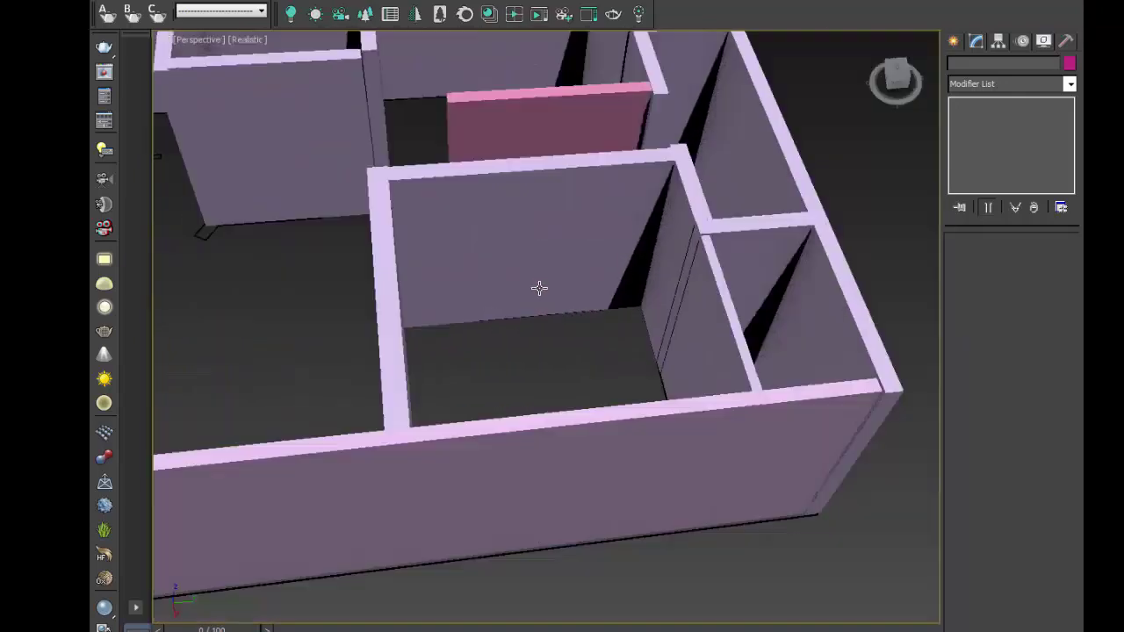
scroll(539, 289, down, 3)
- Change the pink wall Box009's colour to lavender
click(520, 197)
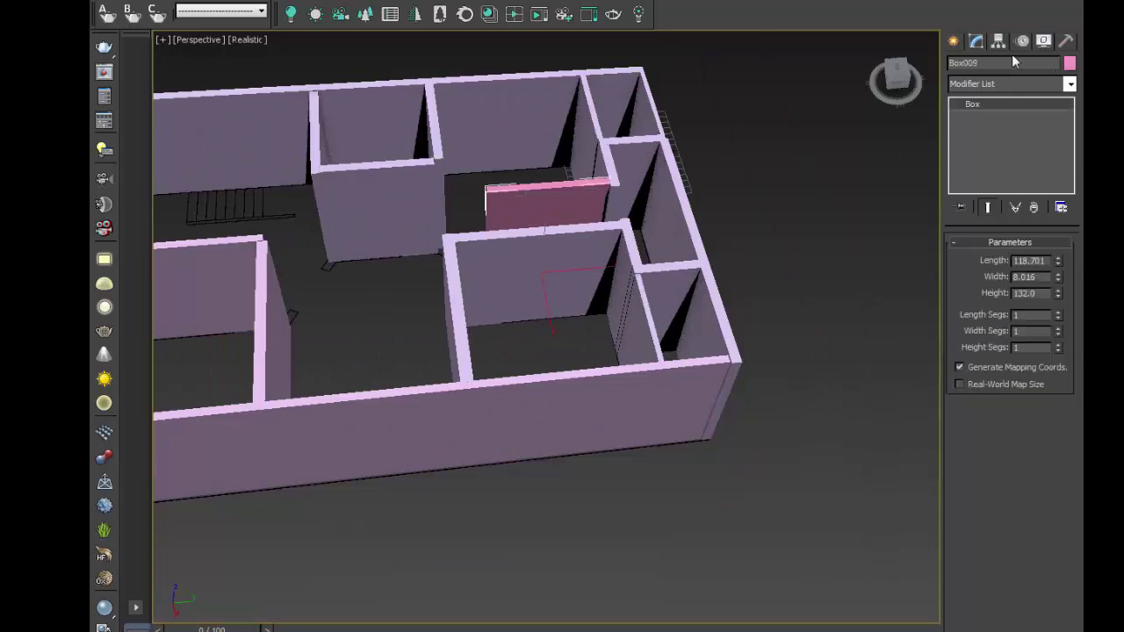
click(1069, 63)
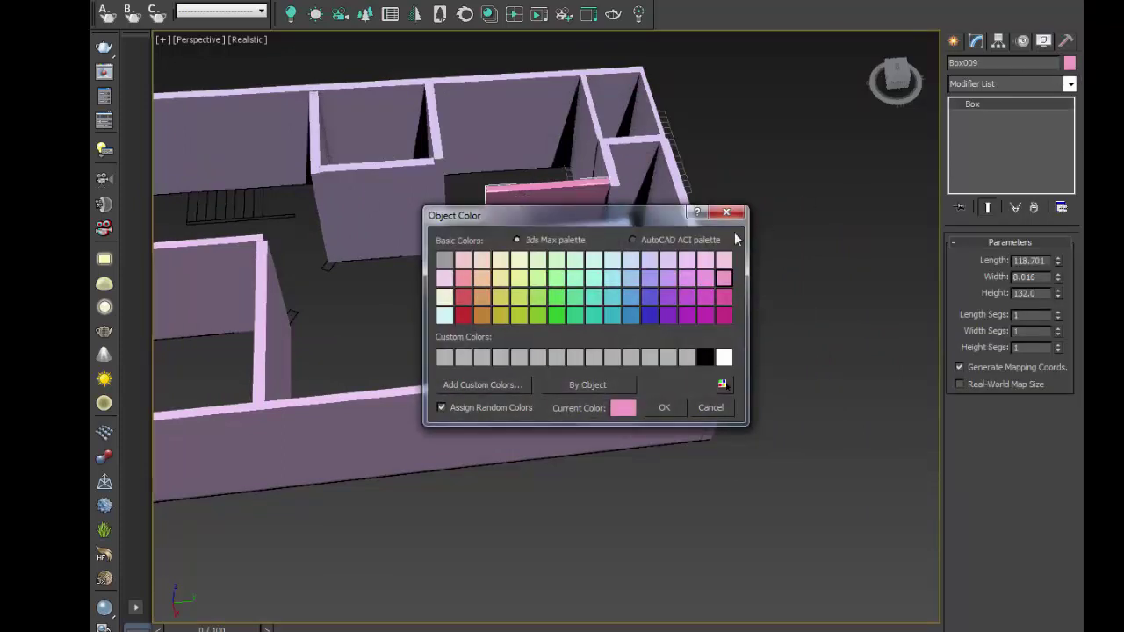
click(659, 261)
click(664, 407)
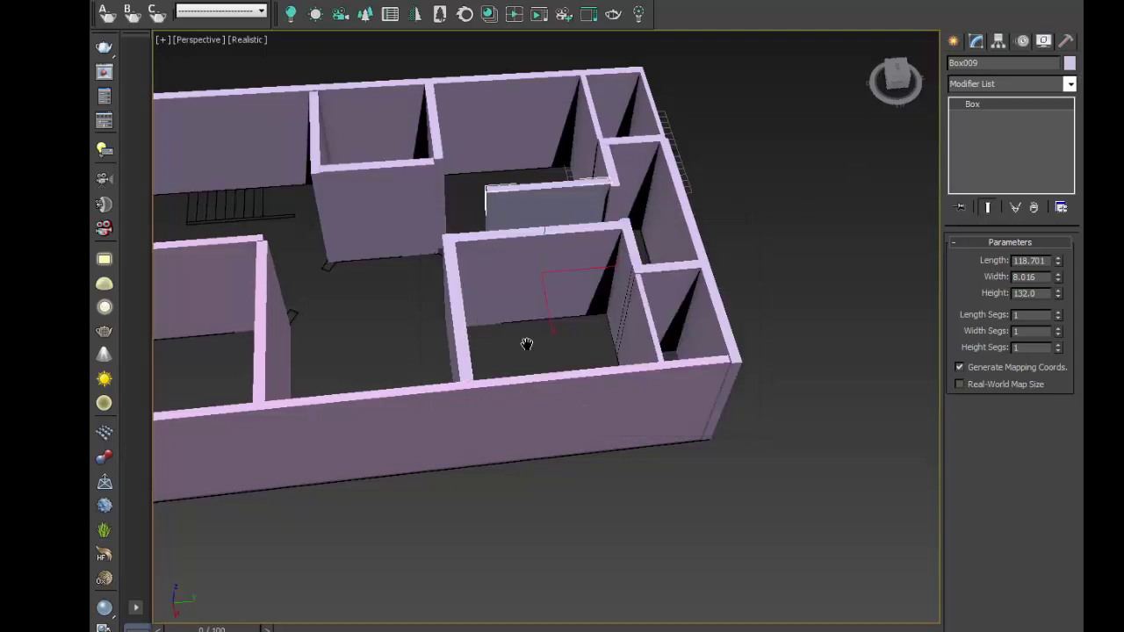
middle_drag(528, 344, 814, 361)
scroll(522, 465, up, 5)
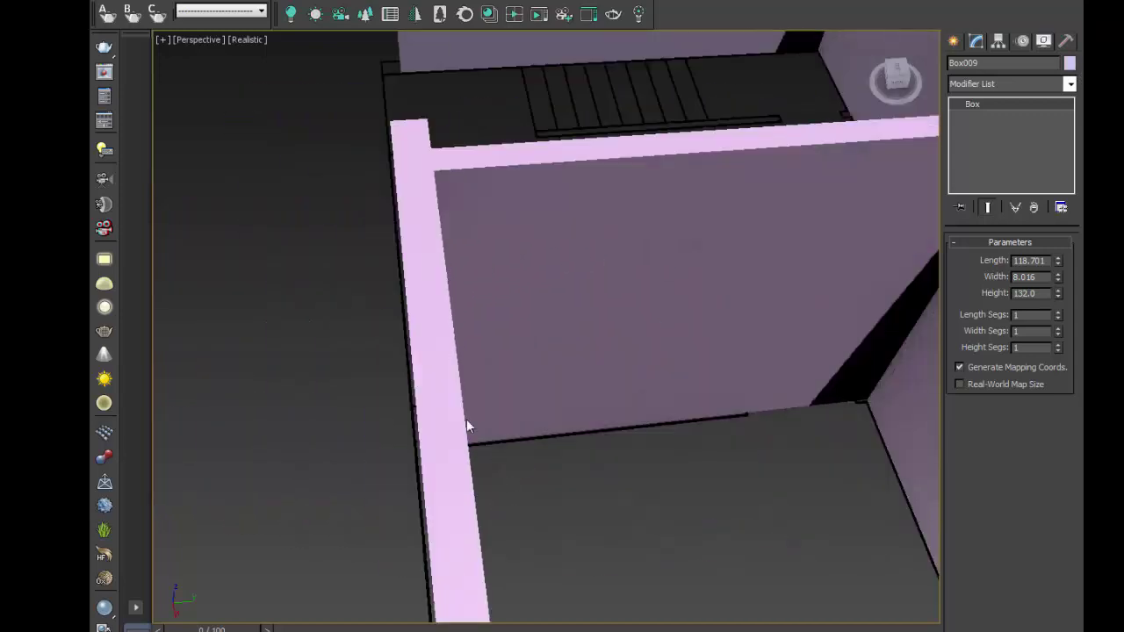
scroll(467, 427, down, 7)
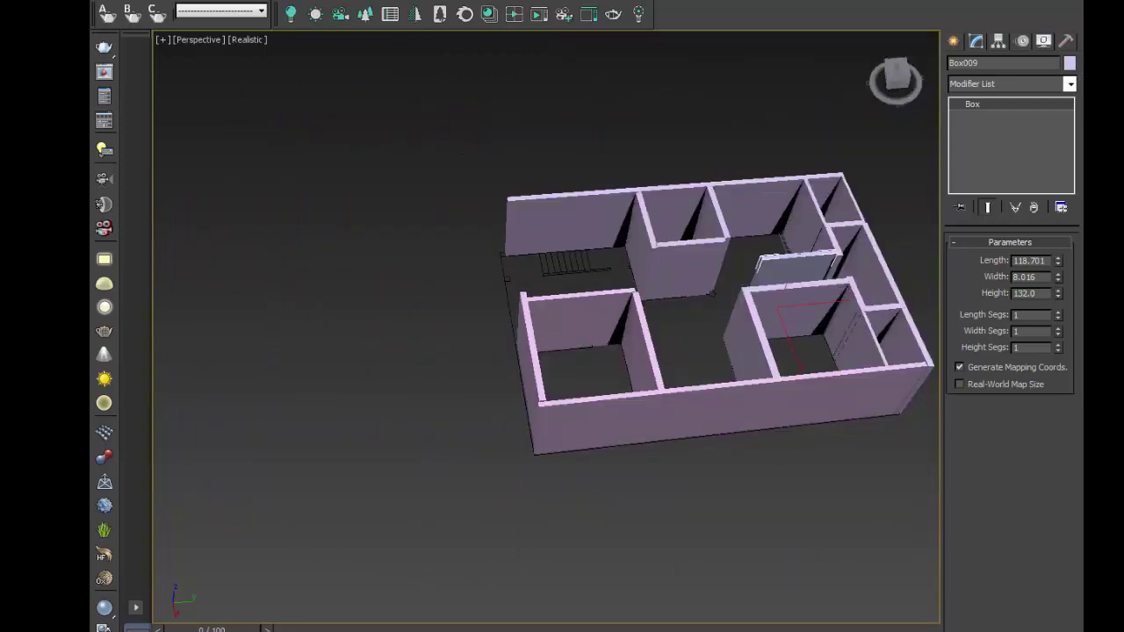
- Return to the four-view layout and pan the Top view onto the walls
key(alt+w)
click(400, 216)
scroll(400, 216, up, 4)
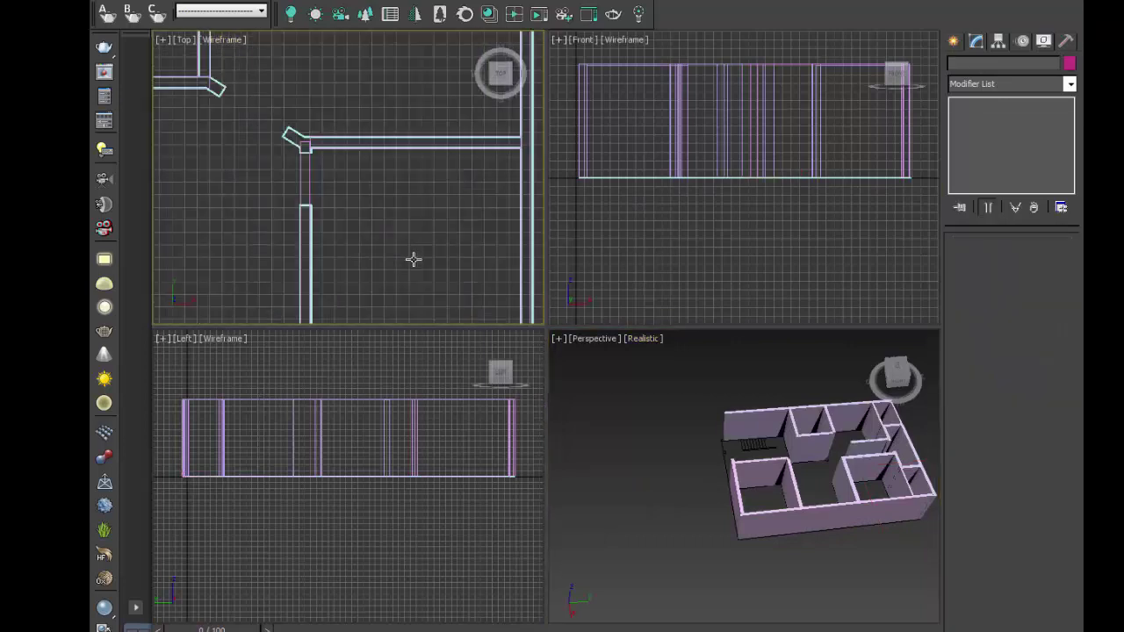
mouse_move(414, 258)
middle_down()
mouse_move(410, 181)
mouse_move(452, 251)
mouse_move(482, 258)
mouse_move(424, 174)
middle_up()
scroll(424, 173, up, 3)
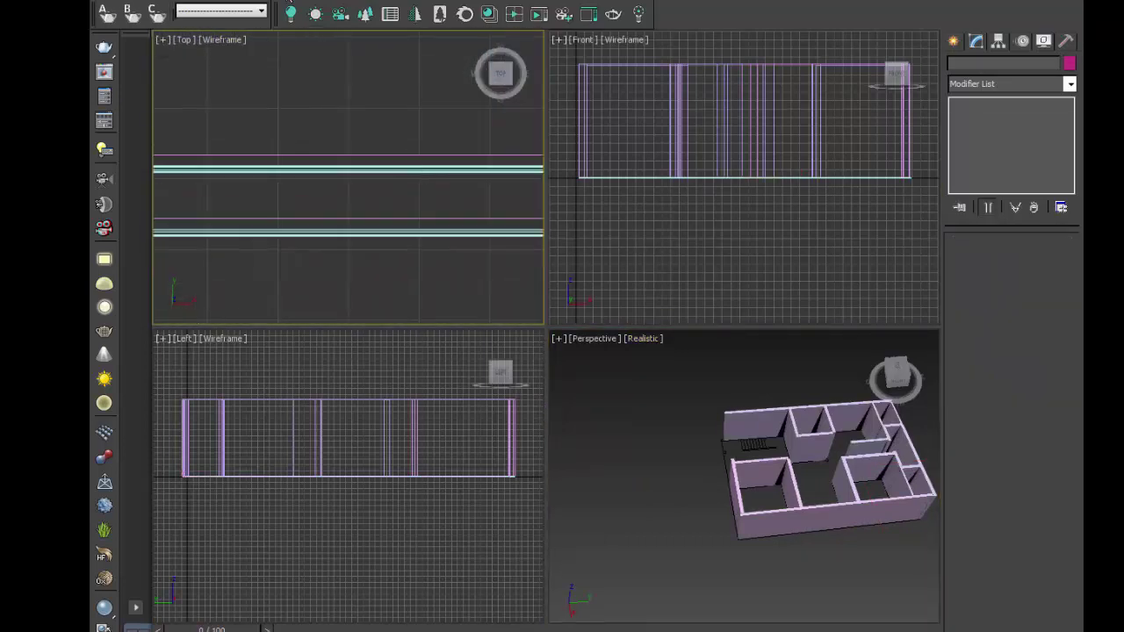
click(277, 5)
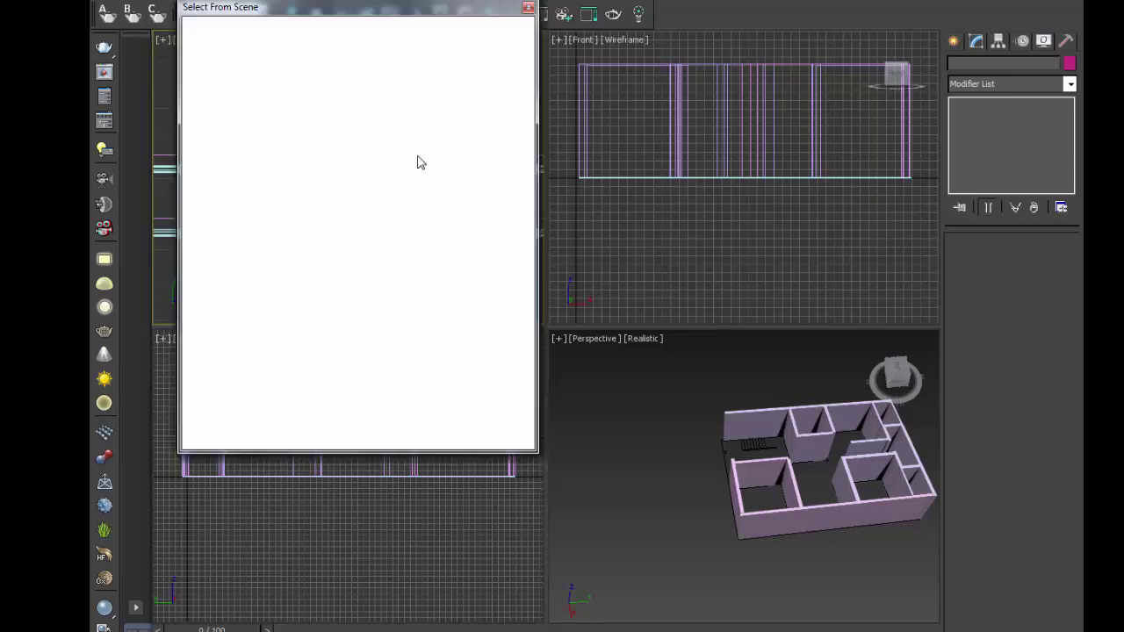
key(Escape)
right_click(511, 47)
click(467, 99)
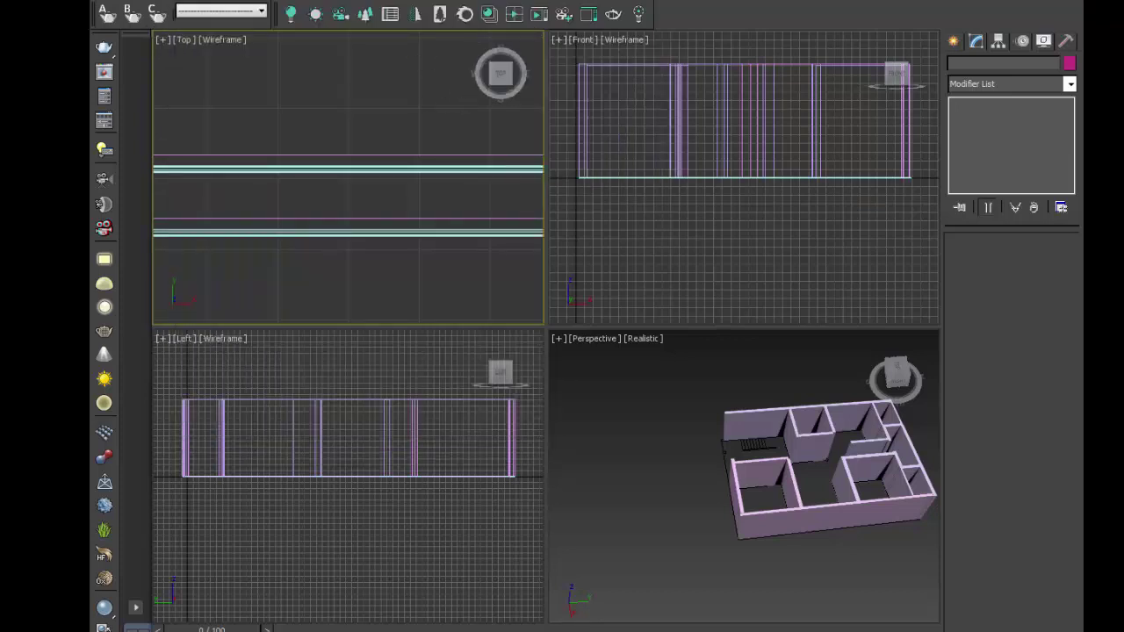
- Move Box018 slightly down and right to meet the outer wall corner
drag(360, 159, 352, 166)
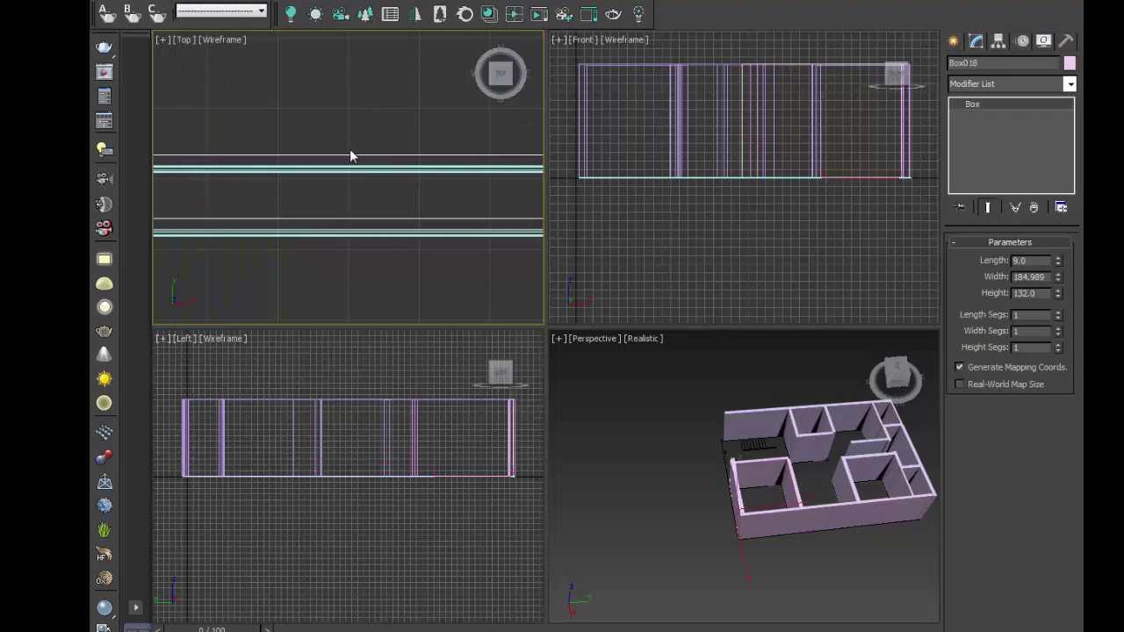
key(w)
scroll(389, 155, down, 2)
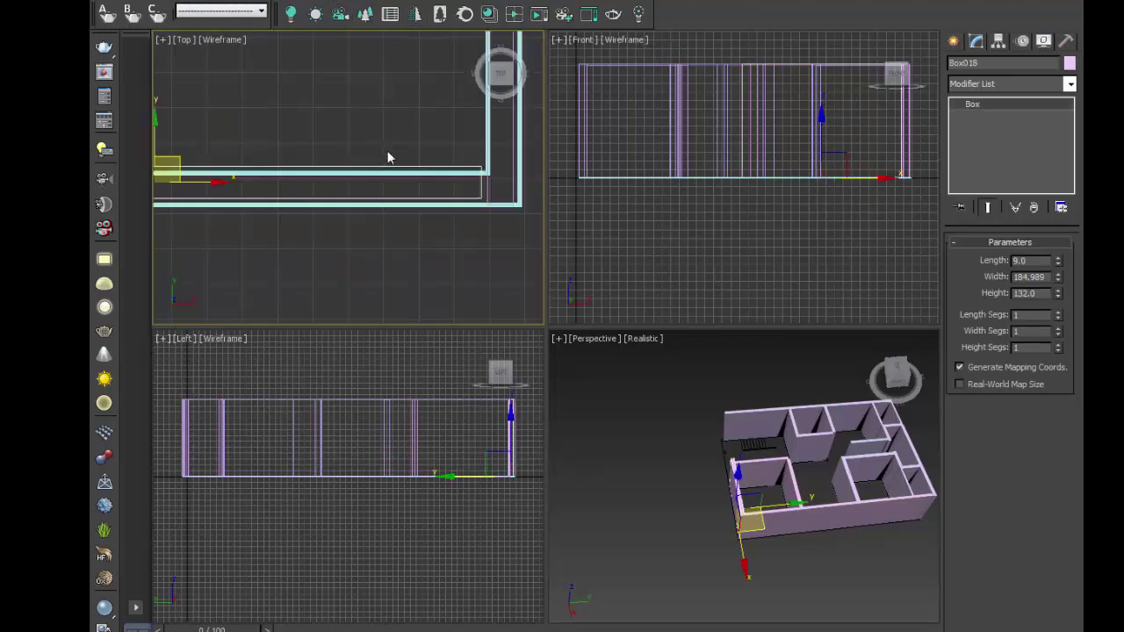
mouse_move(389, 155)
middle_down()
mouse_move(314, 178)
mouse_move(338, 182)
middle_up()
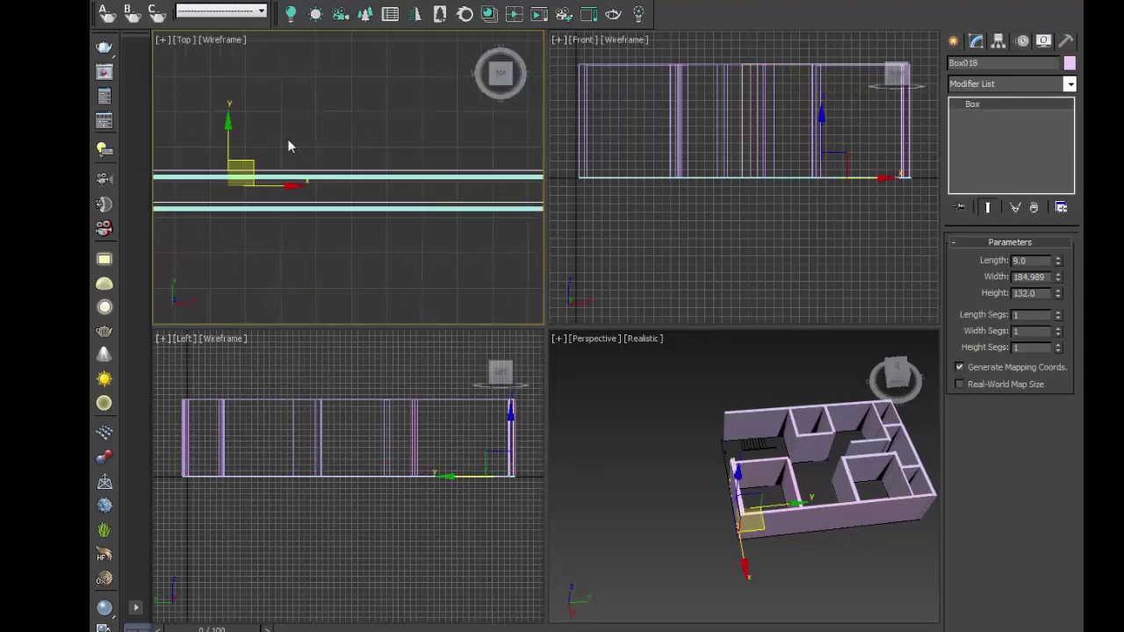
scroll(289, 146, down, 1)
drag(267, 129, 267, 136)
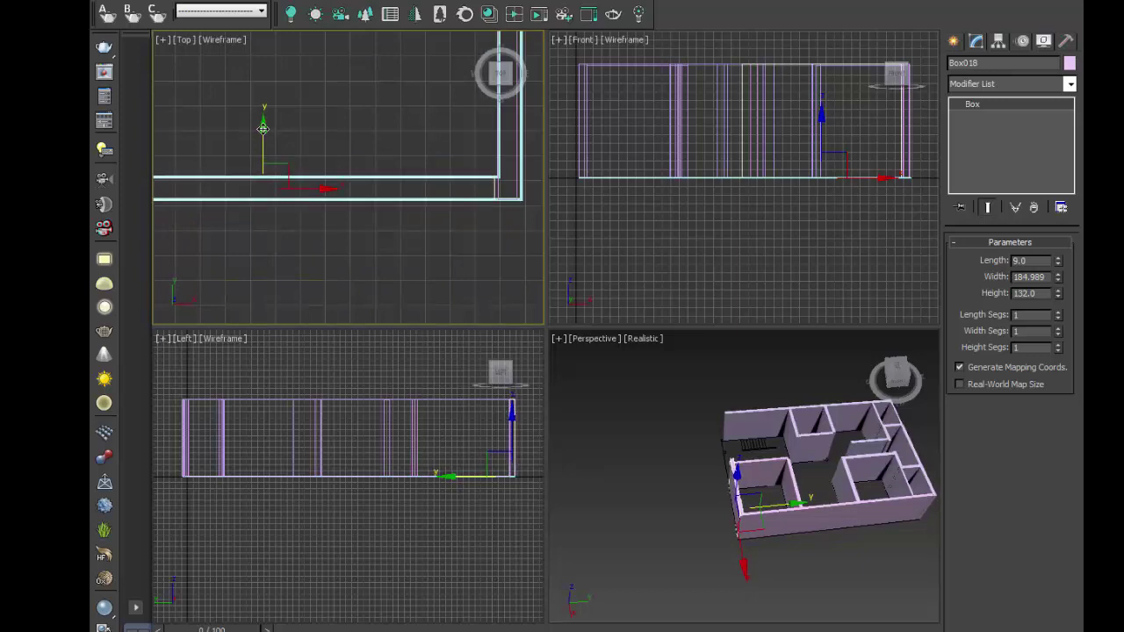
drag(313, 188, 321, 188)
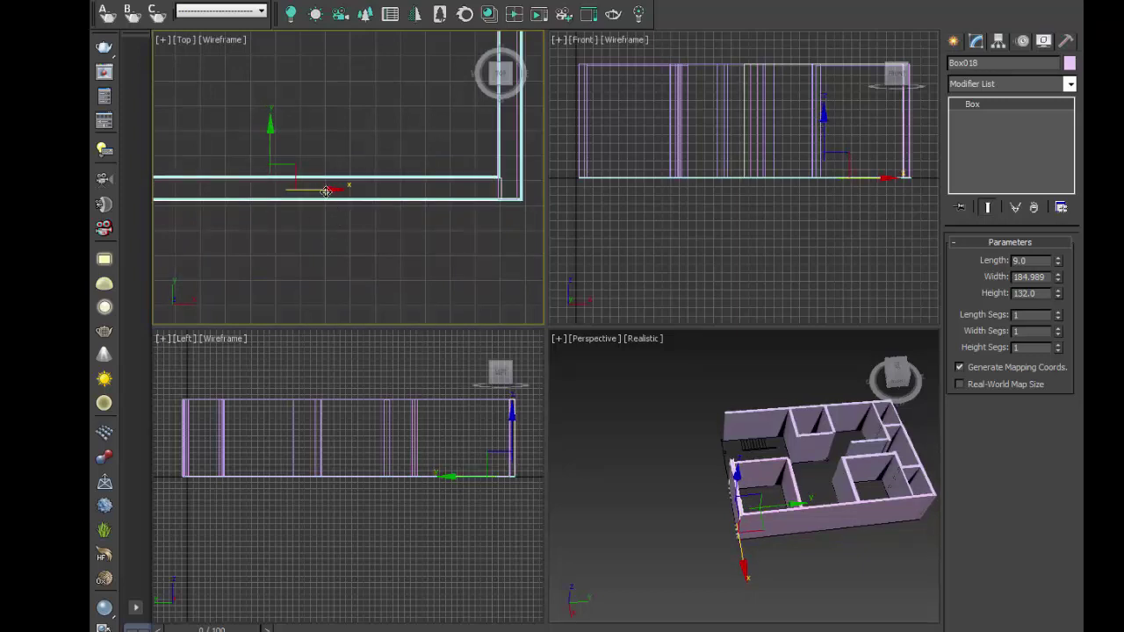
click(691, 455)
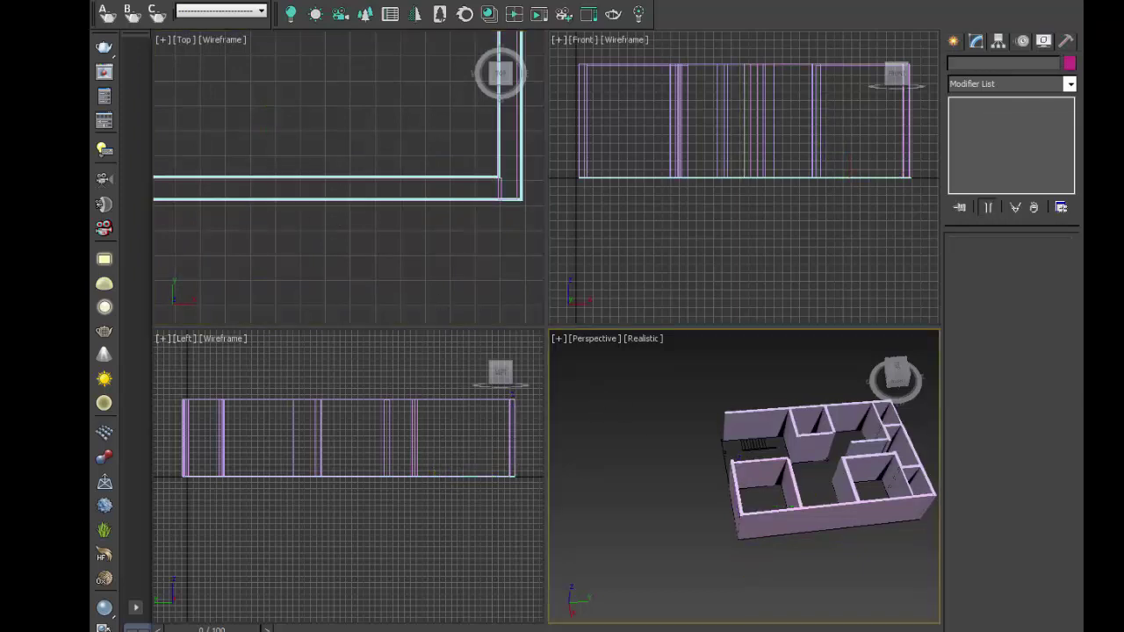
key(alt+w)
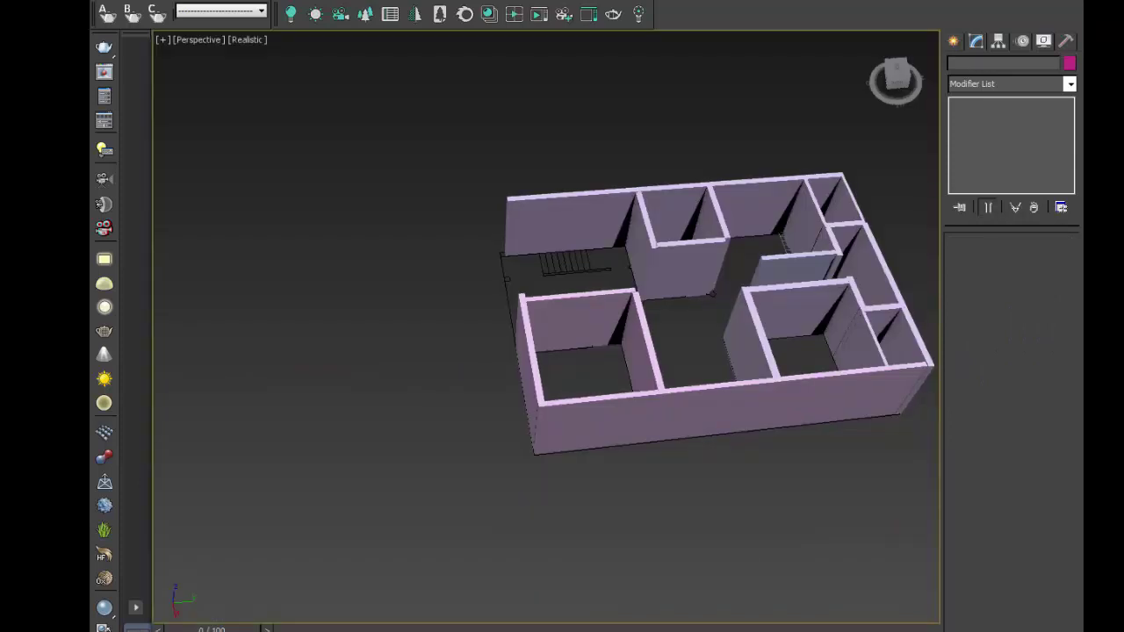
middle_drag(608, 501, 492, 444)
scroll(782, 267, up, 5)
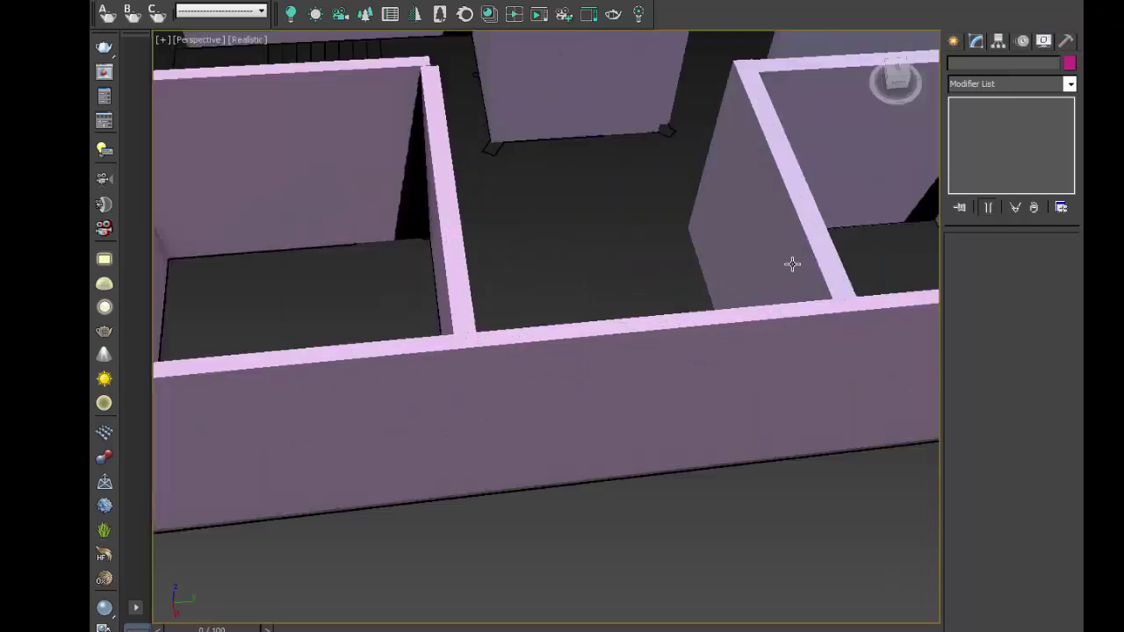
scroll(552, 354, down, 5)
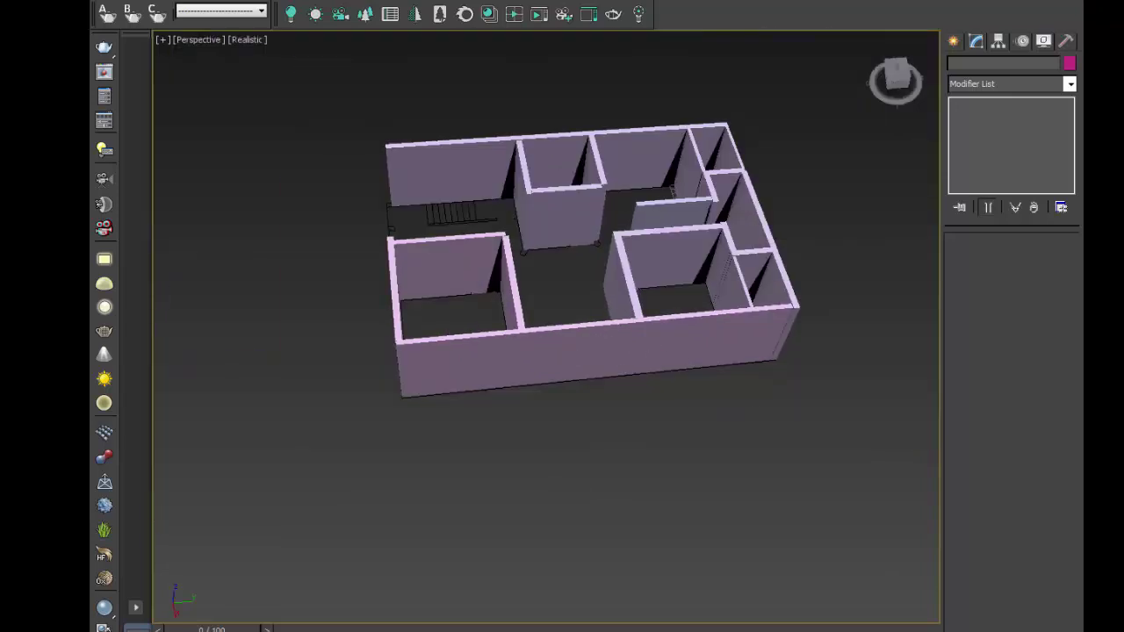